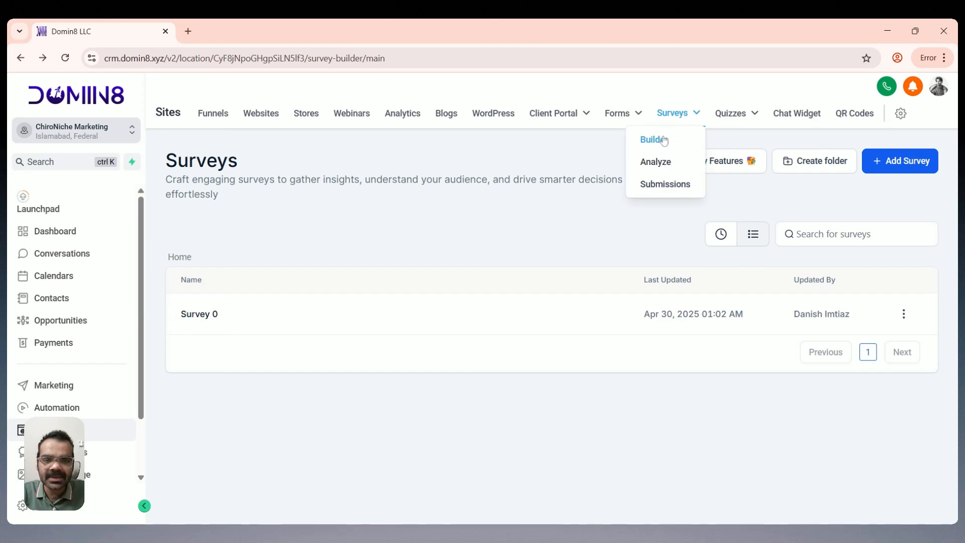
# Step: Open Survey 0 from the Surveys list in the survey builder
pyautogui.click(207, 317)
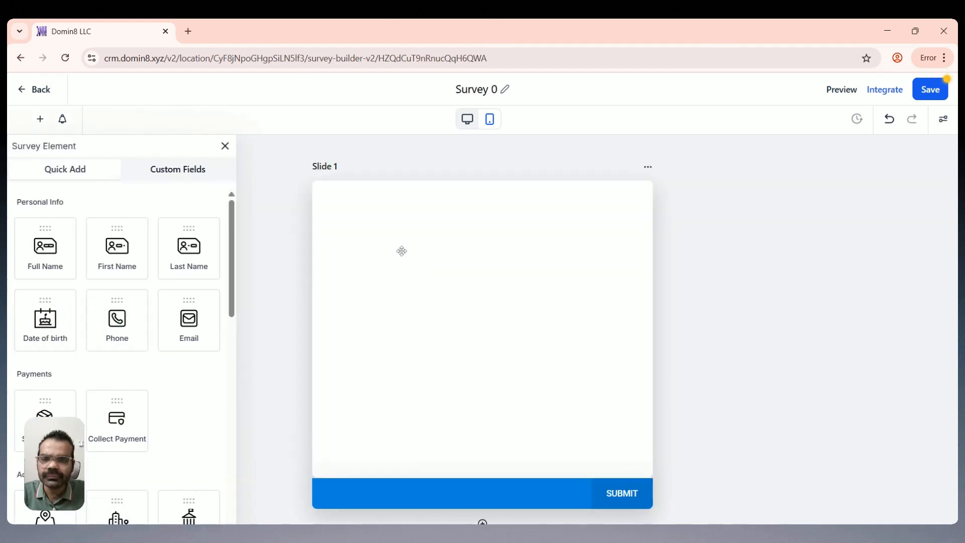
# Step: Show the survey's custom fields, keeping Contact as the record type
pyautogui.click(153, 172)
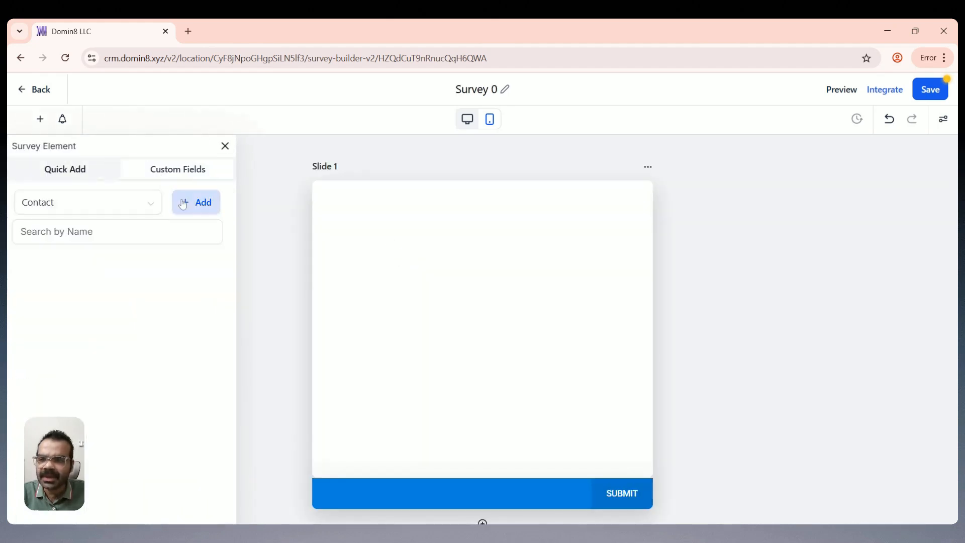
pyautogui.click(97, 206)
pyautogui.click(107, 210)
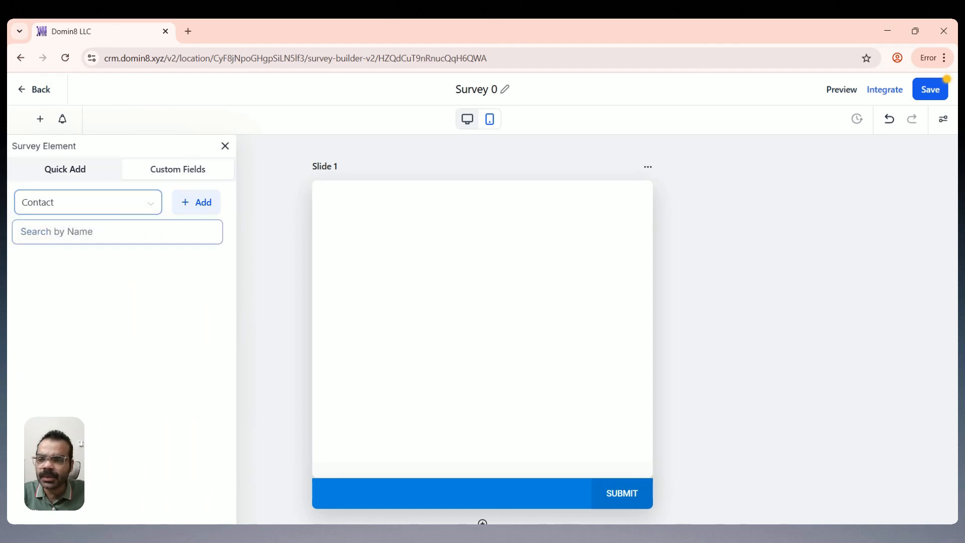
pyautogui.click(107, 232)
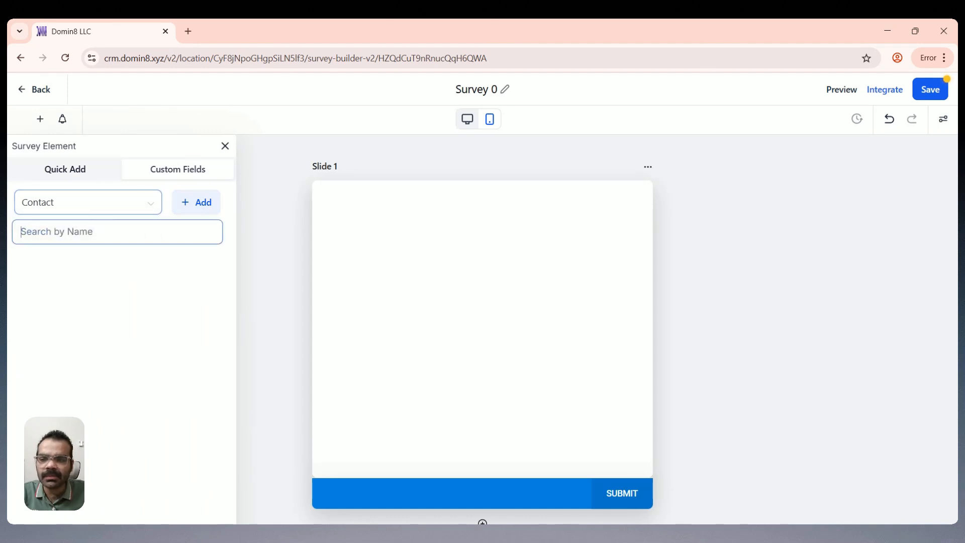
pyautogui.click(186, 170)
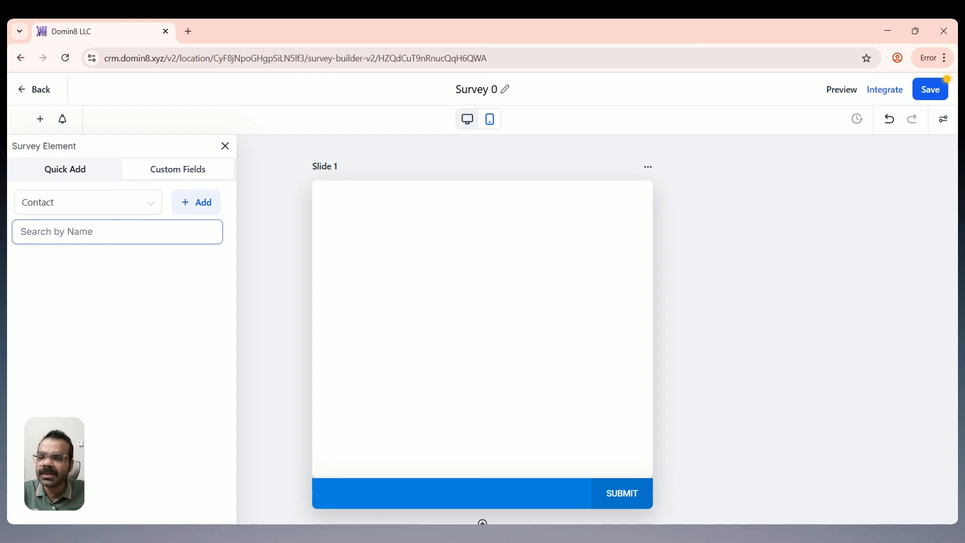
# Step: Start a new custom field of type Radio Select and continue to its details
pyautogui.click(187, 208)
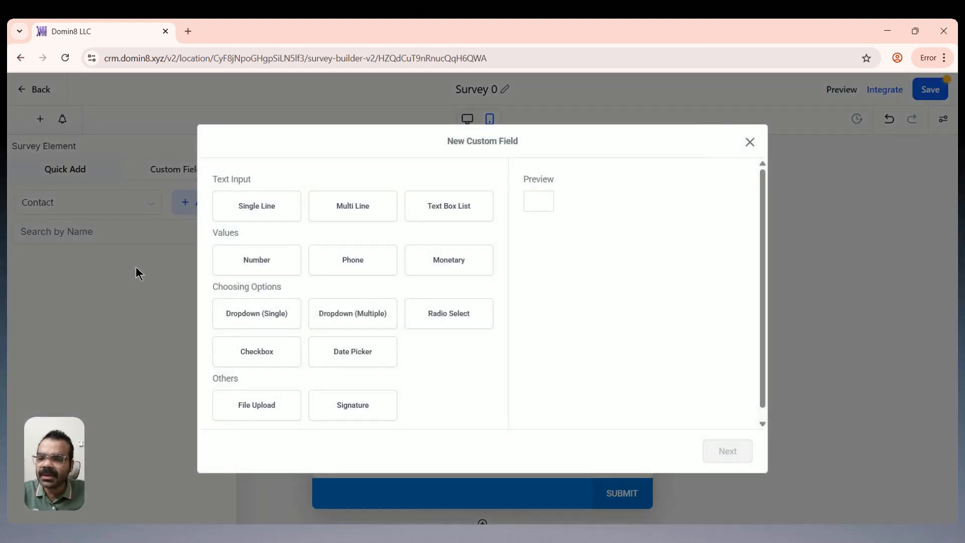
pyautogui.click(450, 314)
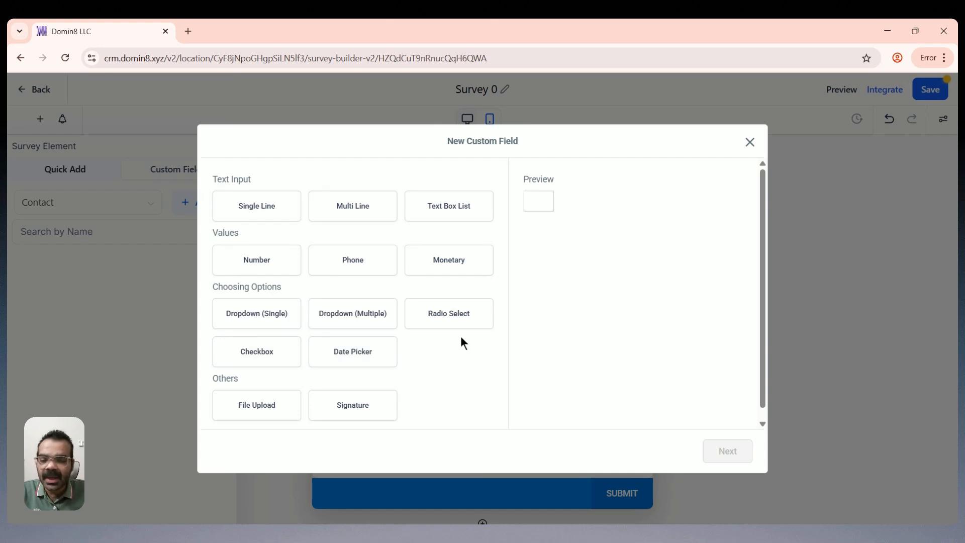
pyautogui.scroll(-1, 460, 334)
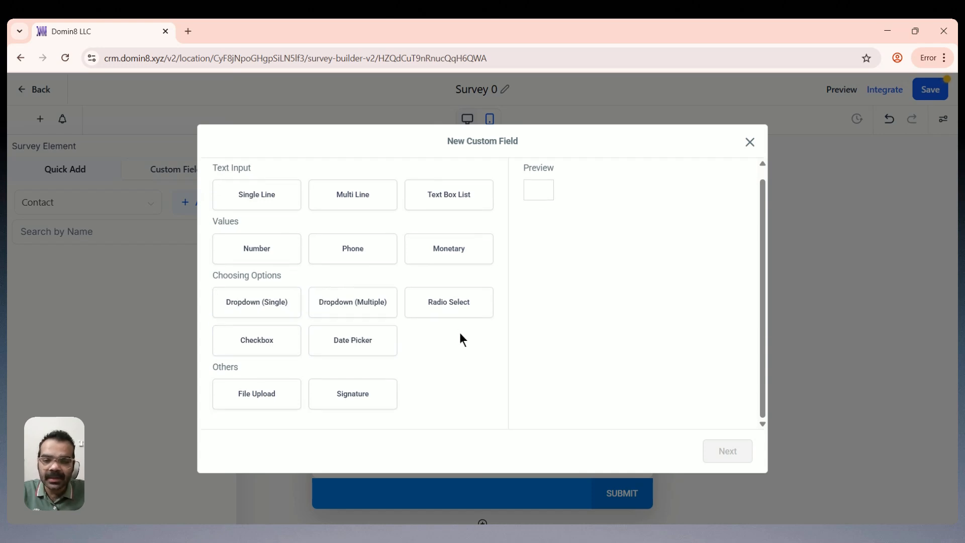
pyautogui.click(445, 310)
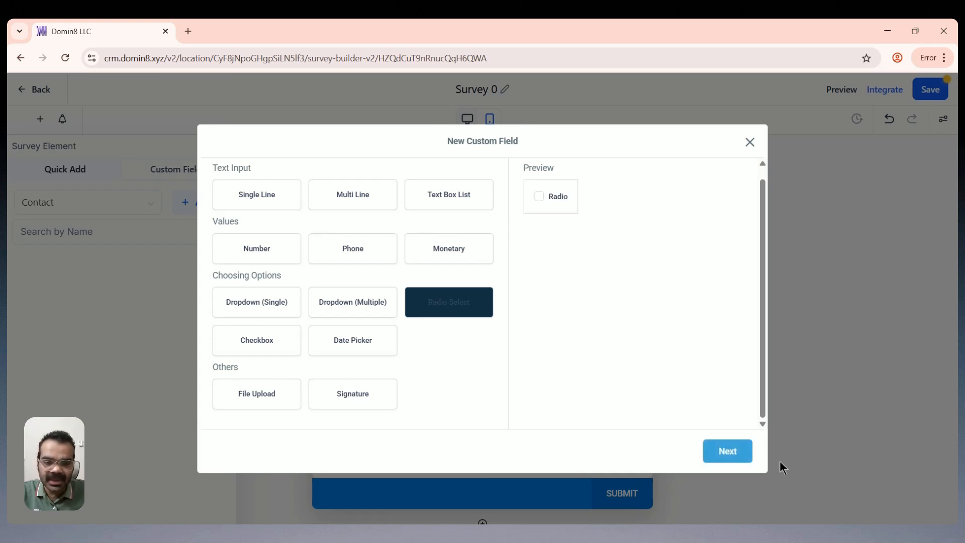
pyautogui.click(728, 455)
# Step: Name the field MCQ 1 on Contact records, in the Additional Info group
pyautogui.click(354, 240)
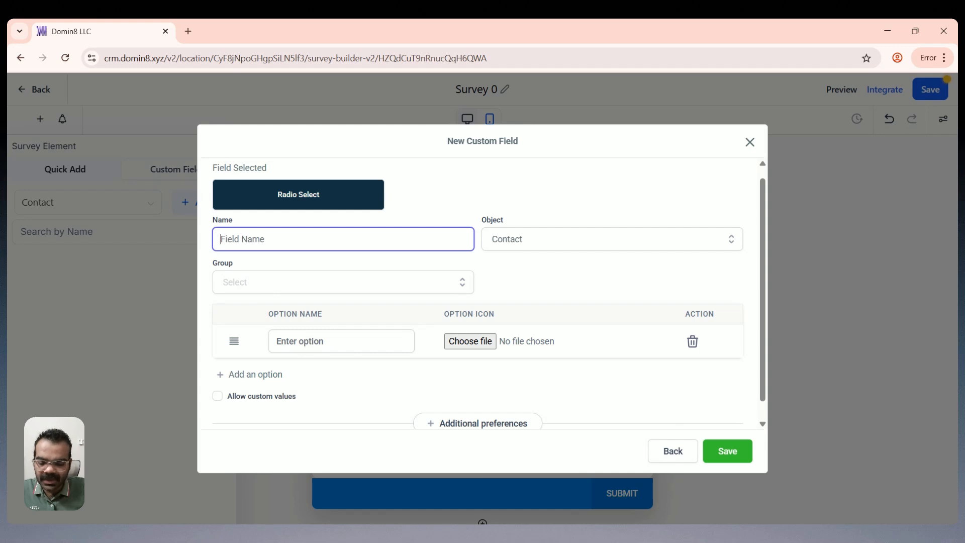
pyautogui.write('MCQ 1')
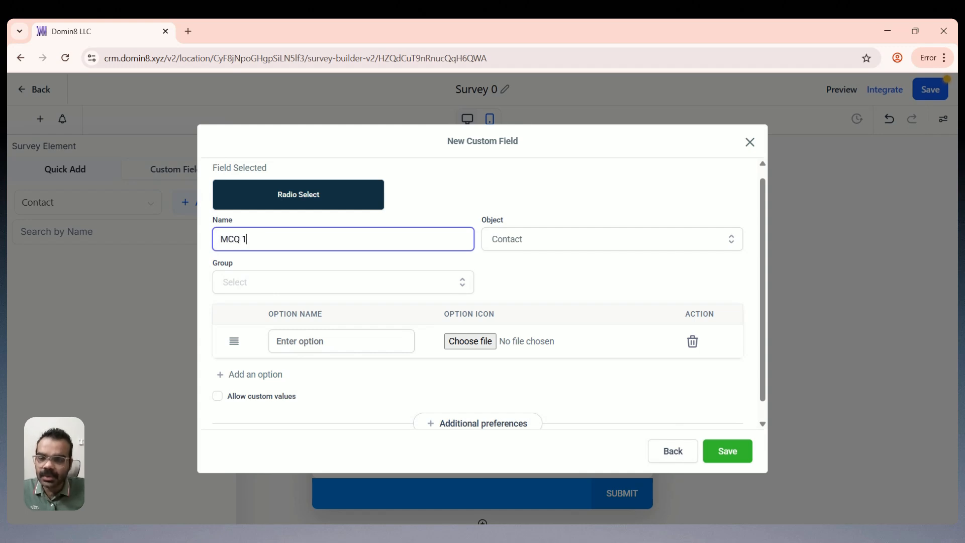
pyautogui.click(575, 236)
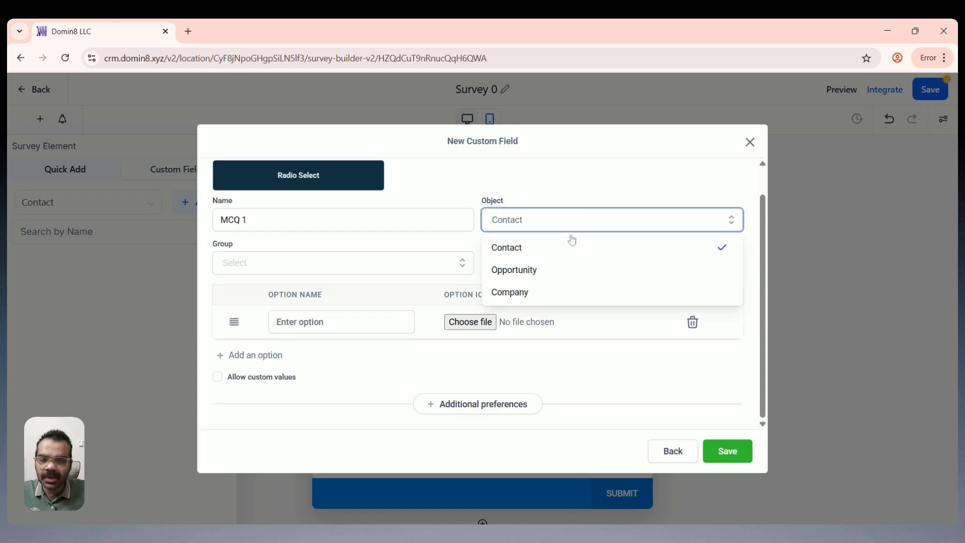
pyautogui.click(575, 218)
pyautogui.click(294, 268)
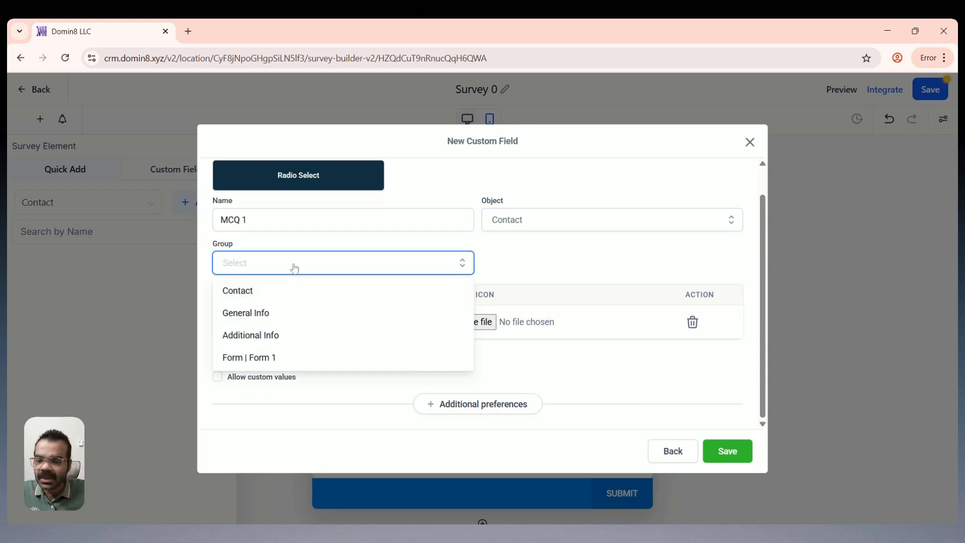
pyautogui.click(289, 290)
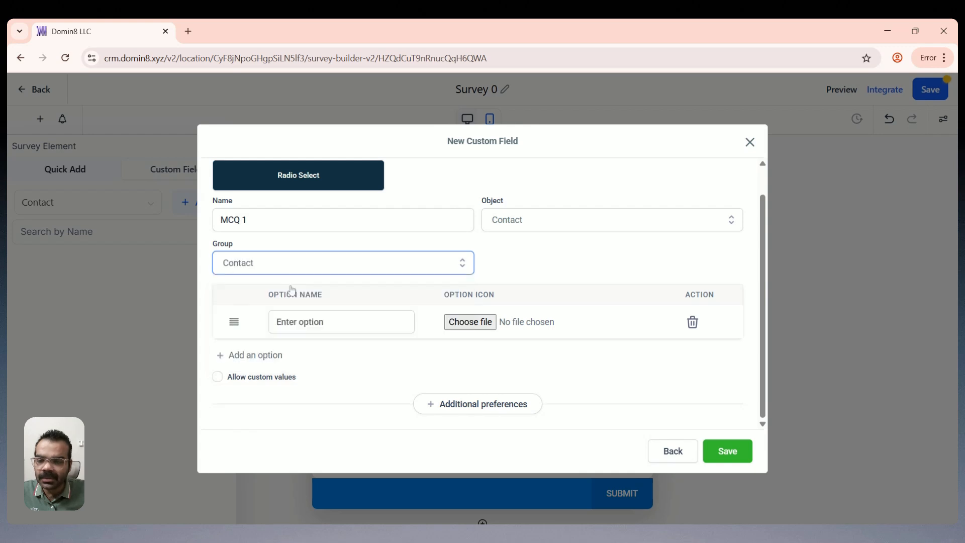
pyautogui.click(384, 273)
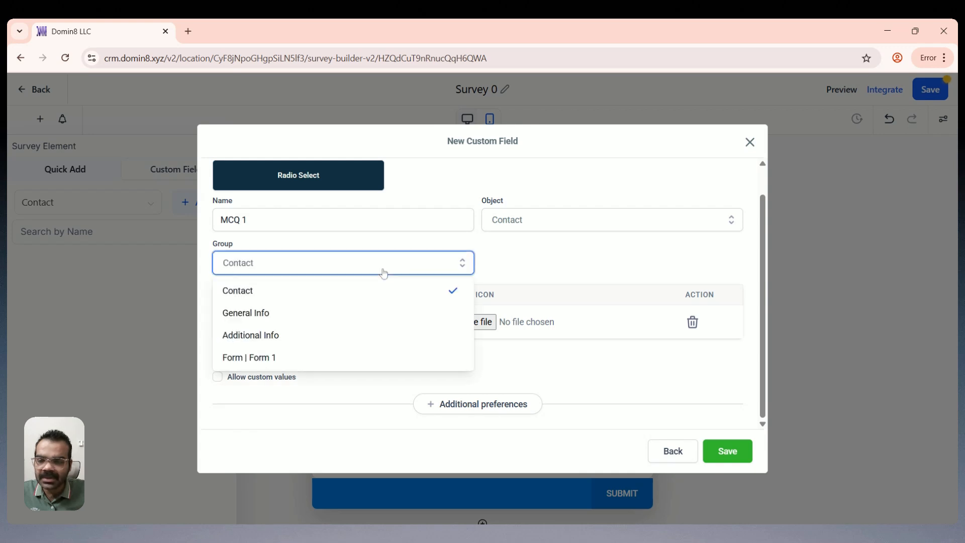
pyautogui.click(330, 335)
pyautogui.press('Tab')
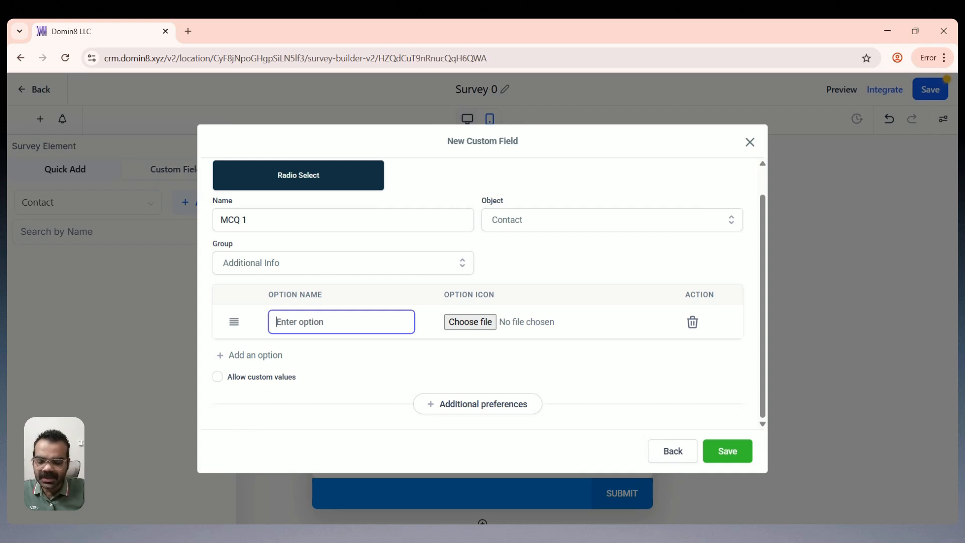
pyautogui.write('A for Aple')
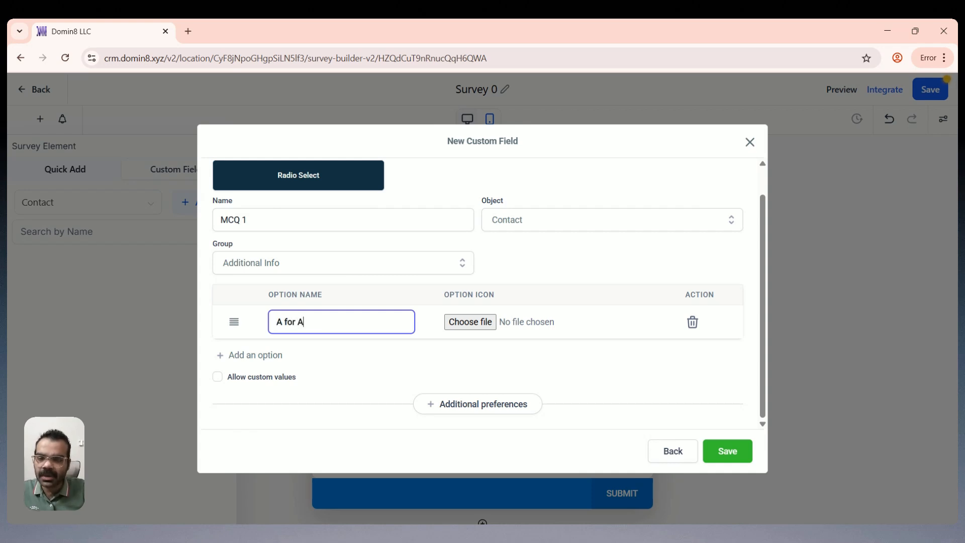
pyautogui.press('BackSpace')
pyautogui.press('BackSpace')
pyautogui.press('BackSpace')
pyautogui.press('BackSpace')
pyautogui.press('BackSpace')
pyautogui.press('BackSpace')
pyautogui.press('BackSpace')
pyautogui.press('BackSpace')
pyautogui.press('BackSpace')
pyautogui.press('BackSpace')
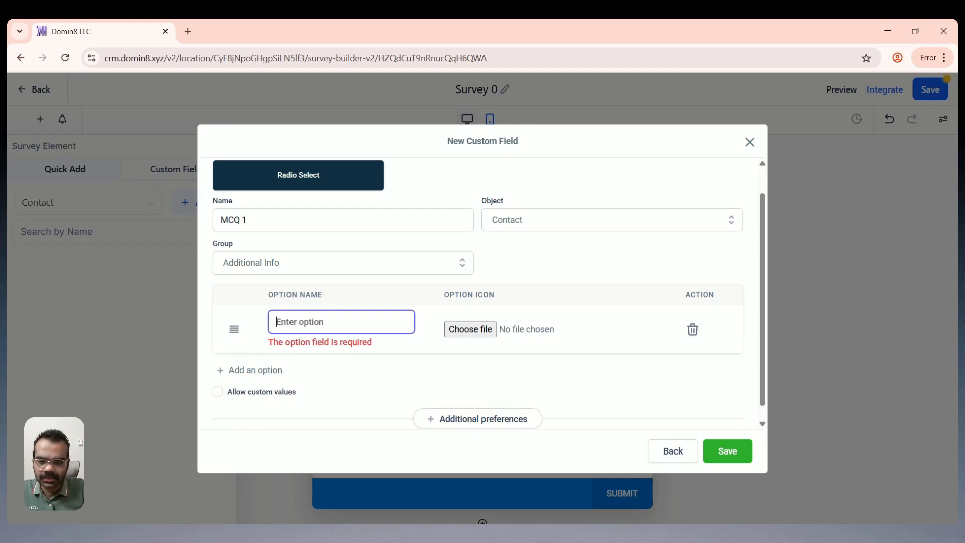
# Step: Rename the field to 'How old are you?'
pyautogui.click(240, 219)
pyautogui.hotkey('ctrl', 'a')
pyautogui.write('How ')
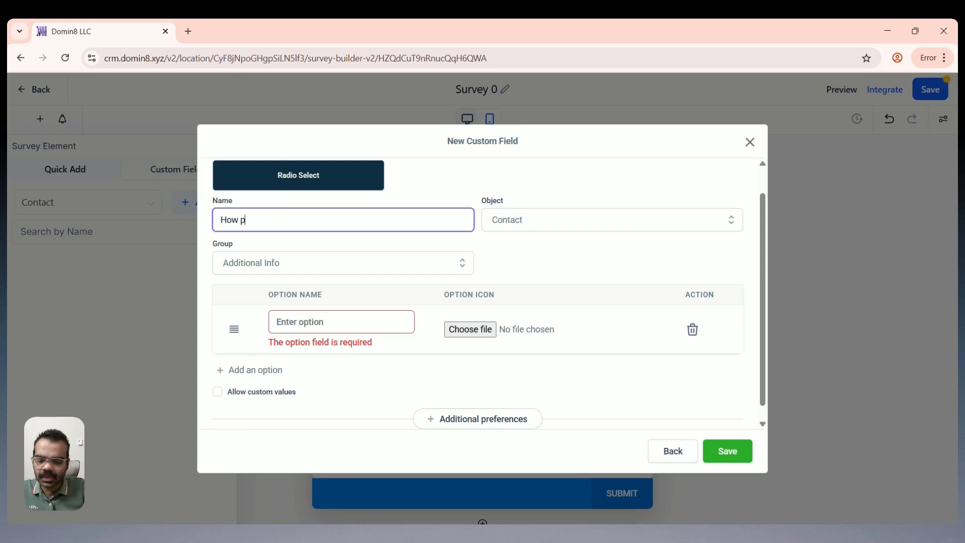
pyautogui.write('ol')
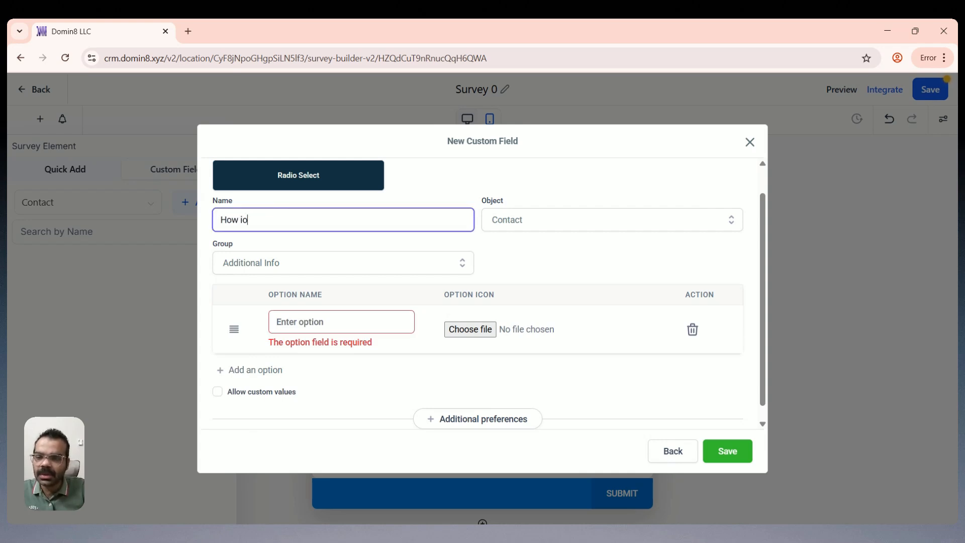
pyautogui.press('BackSpace')
pyautogui.press('BackSpace')
pyautogui.write('old are you?')
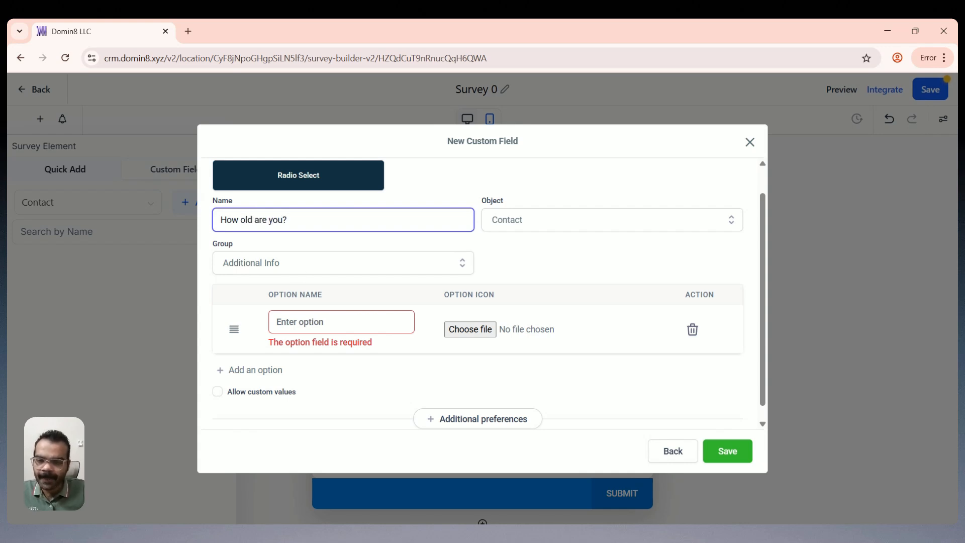
# Step: Add answer options 18-25, 26-30 and 31-35, then save the field
pyautogui.click(302, 322)
pyautogui.write('1')
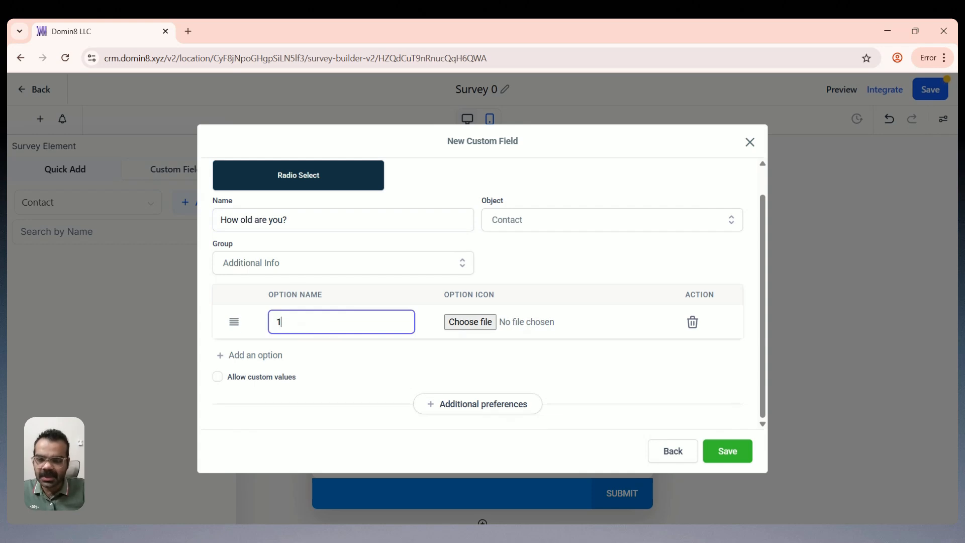
pyautogui.write('8-')
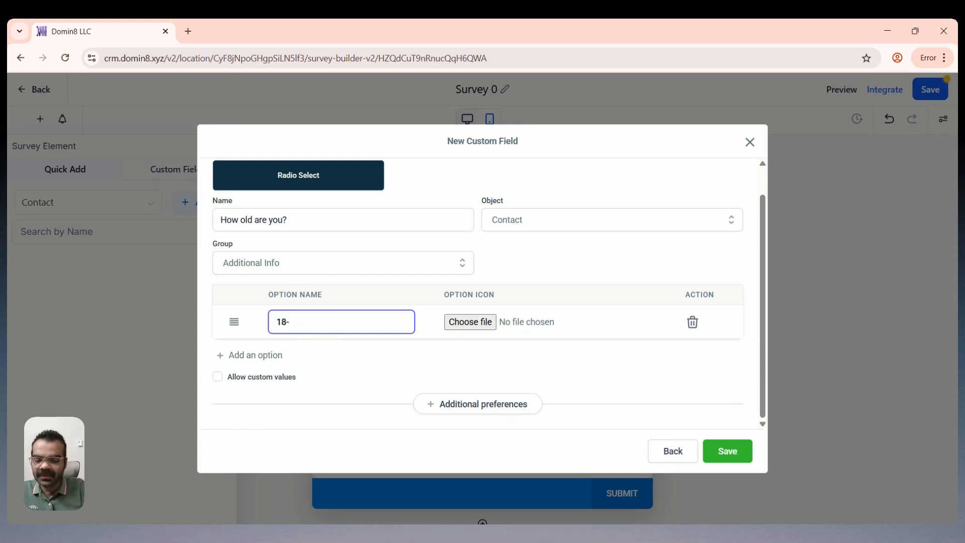
pyautogui.write('25')
pyautogui.click(266, 355)
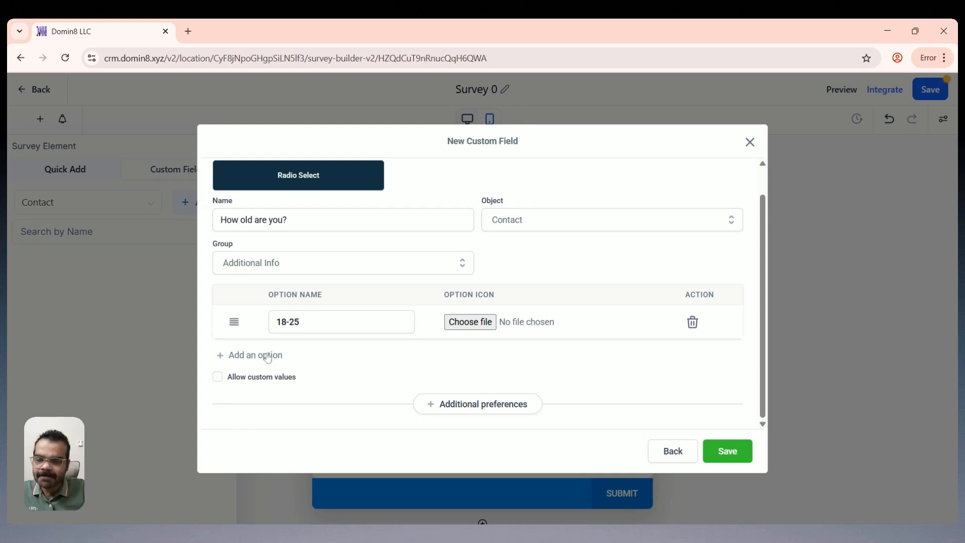
pyautogui.write('2')
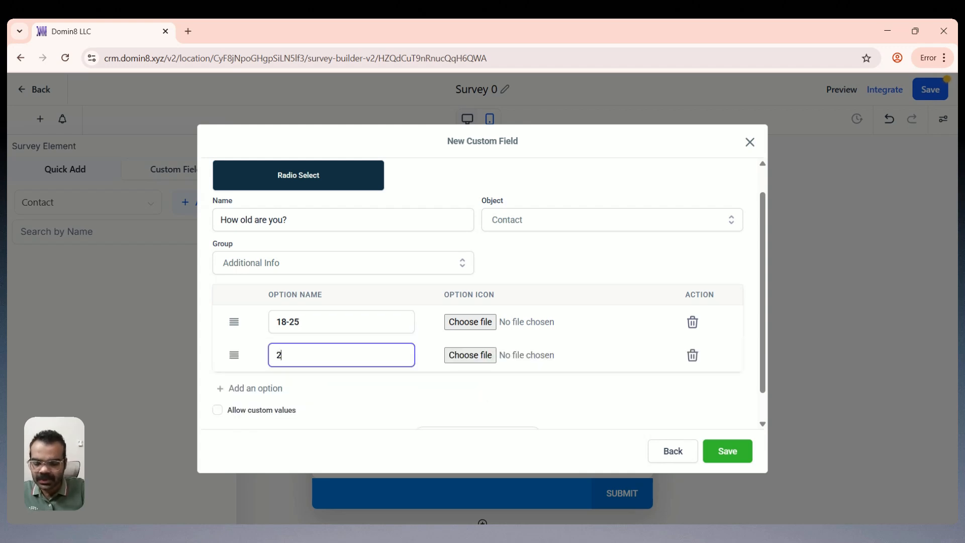
pyautogui.write('6-30')
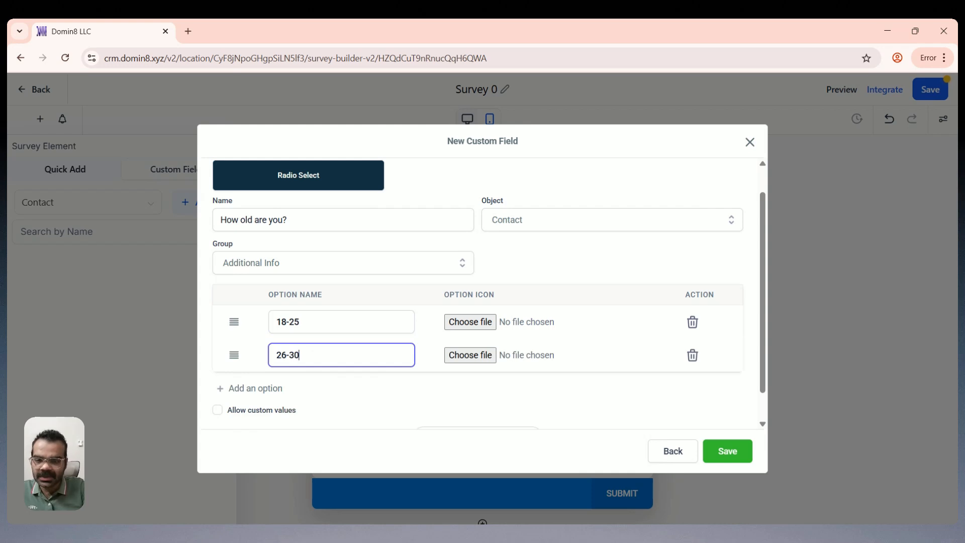
pyautogui.click(269, 389)
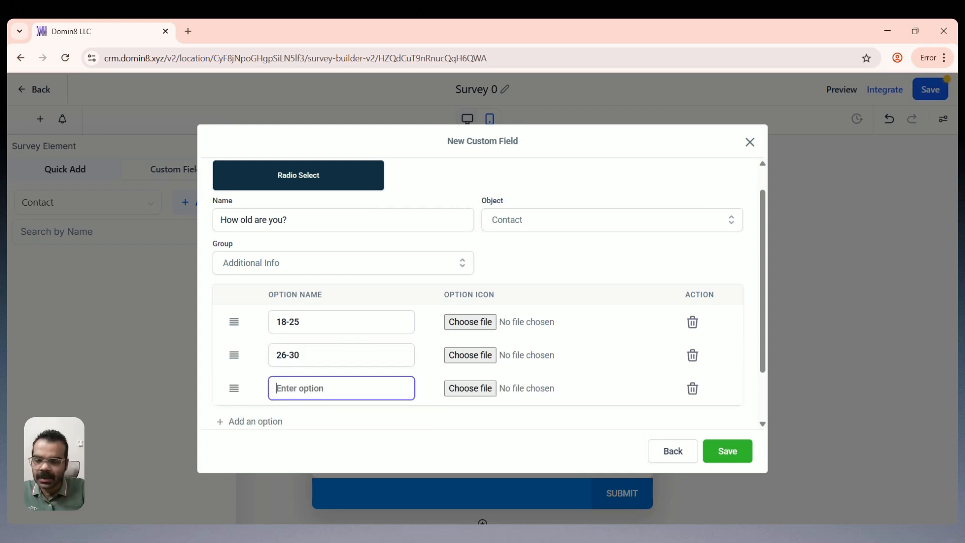
pyautogui.write('31-')
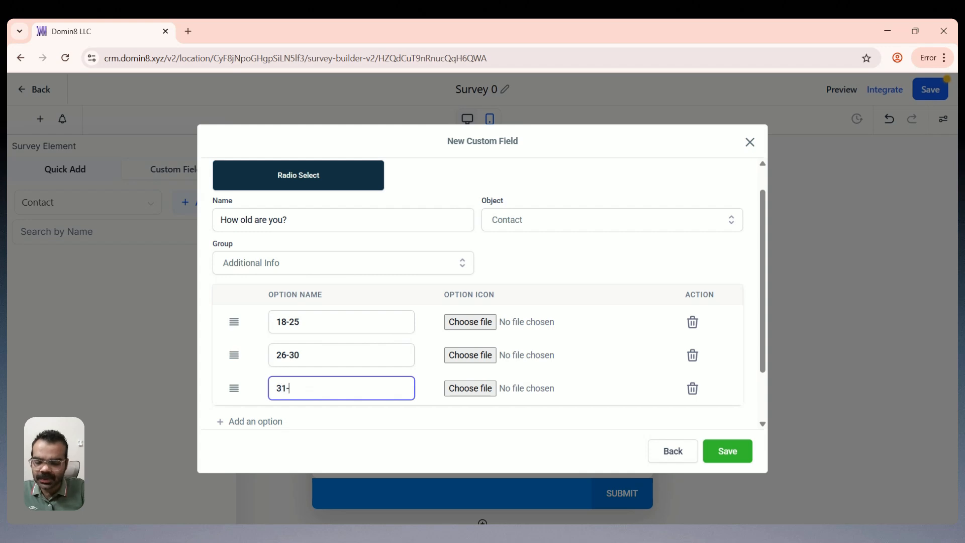
pyautogui.write('35')
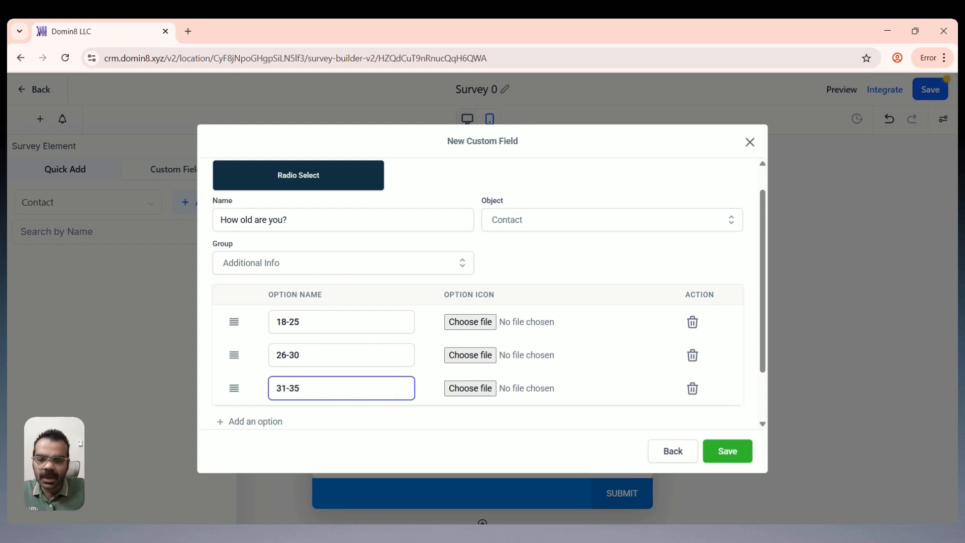
pyautogui.scroll(-2, 462, 344)
pyautogui.click(743, 452)
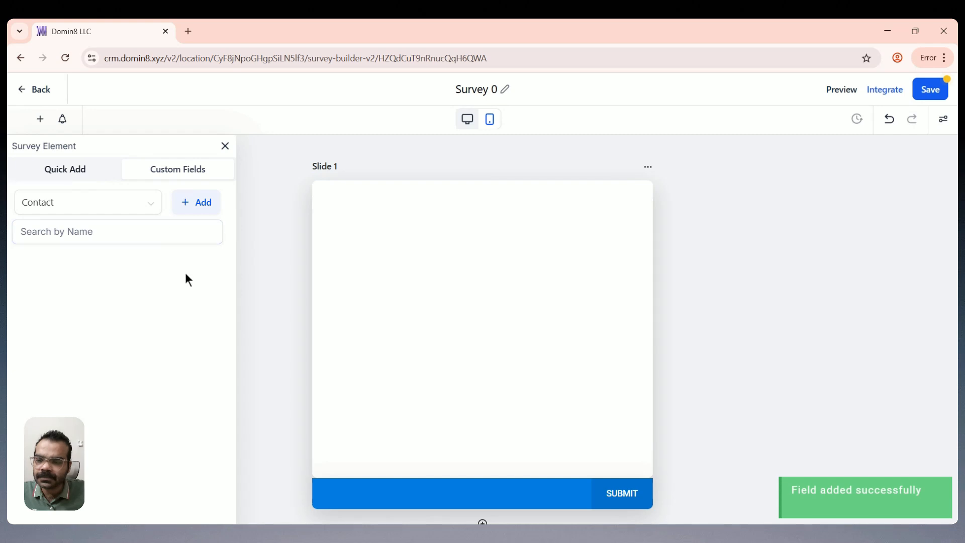
# Step: Add the 'How old are you?' question from Additional Info to the slide
pyautogui.click(80, 270)
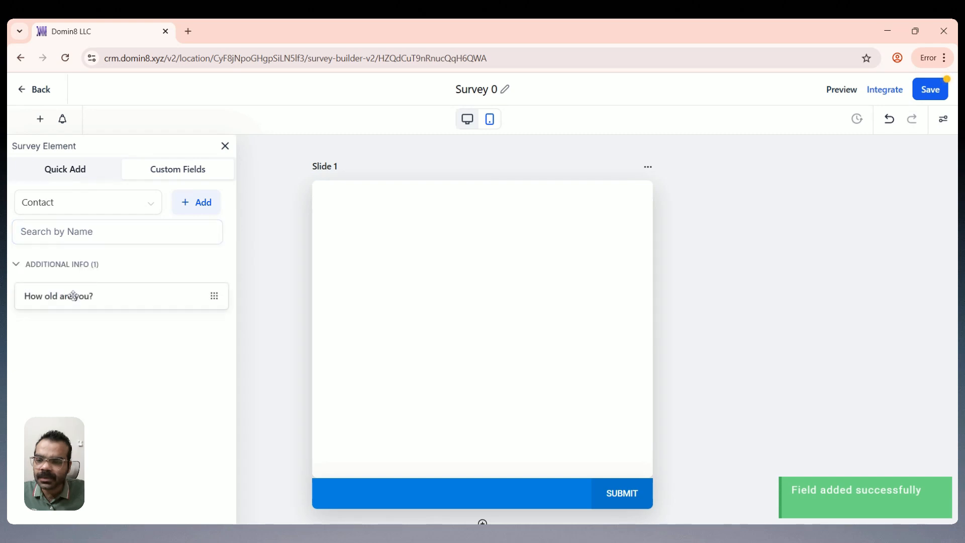
pyautogui.click(91, 297)
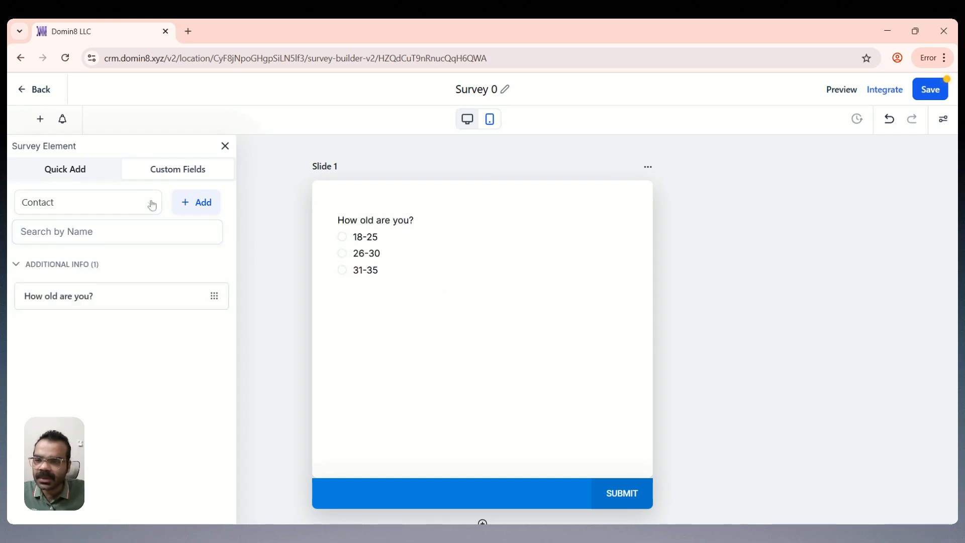
pyautogui.click(194, 210)
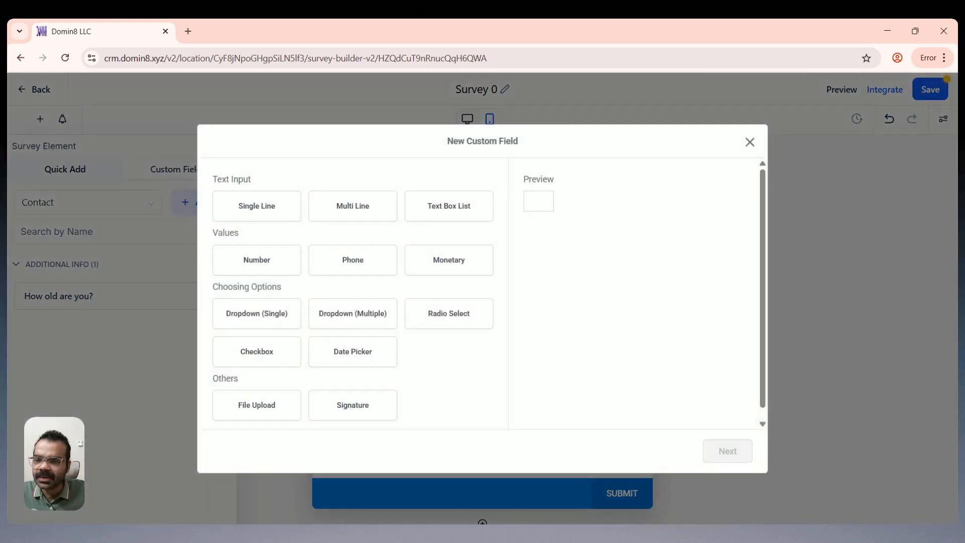
# Step: Create a Radio Select field named 'What is your job experience?'
pyautogui.click(457, 322)
pyautogui.click(727, 451)
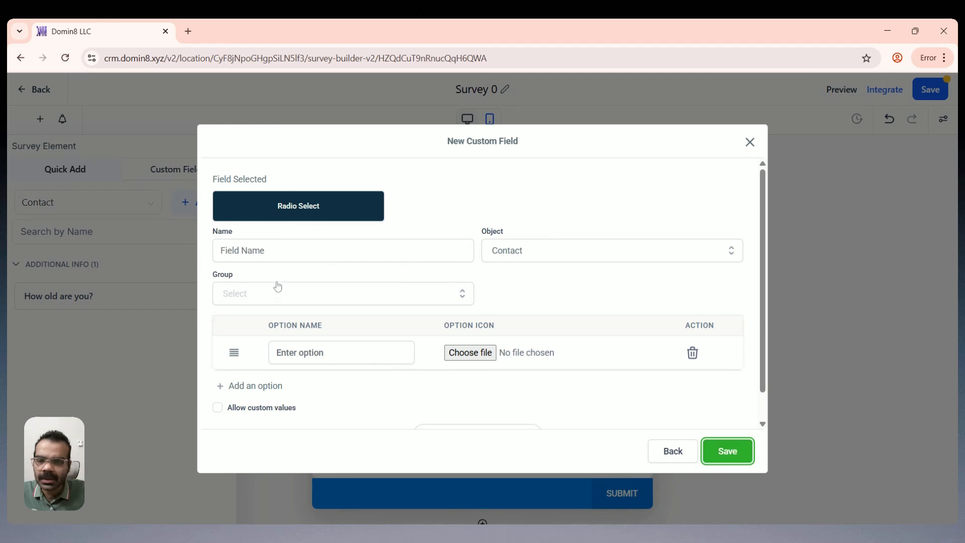
pyautogui.click(221, 249)
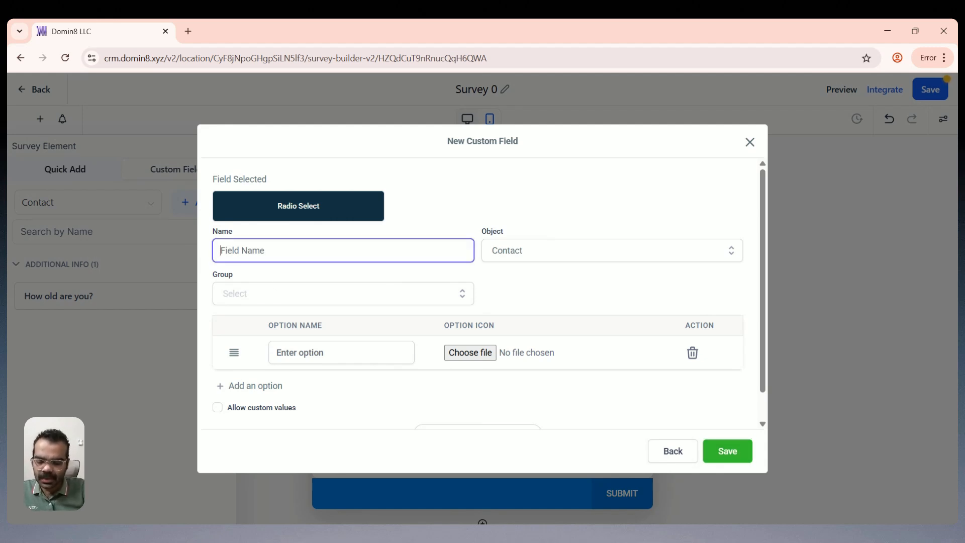
pyautogui.write('Wh')
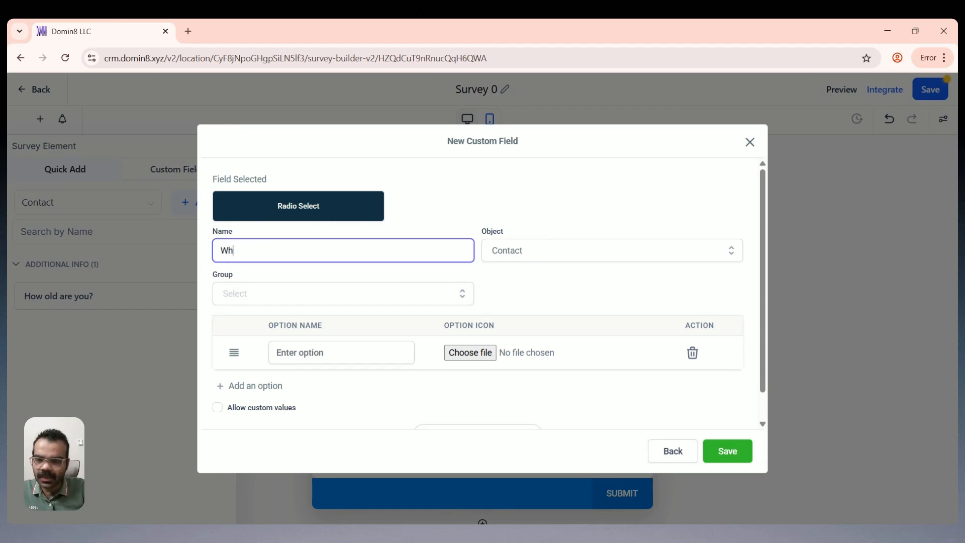
pyautogui.write('en was')
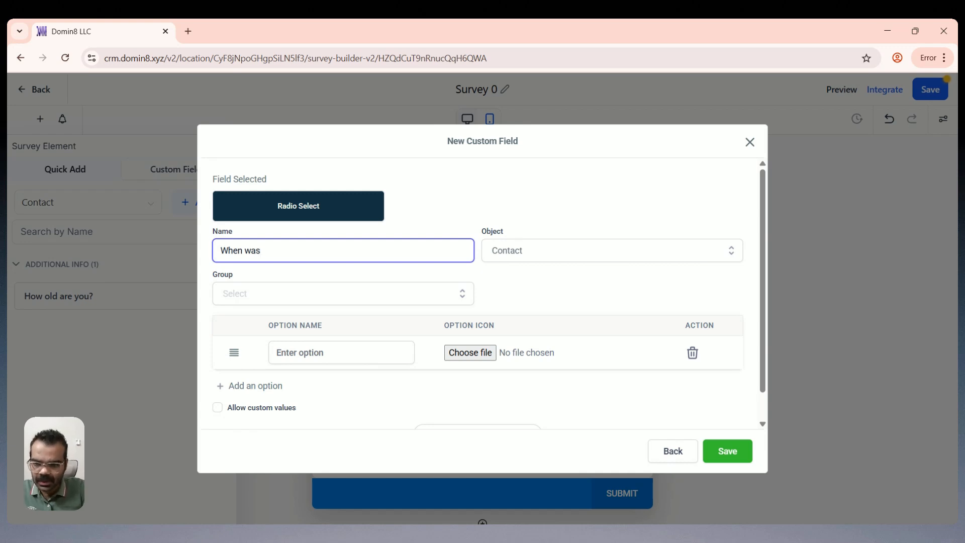
pyautogui.press('BackSpace')
pyautogui.press('BackSpace')
pyautogui.press('BackSpace')
pyautogui.press('BackSpace')
pyautogui.press('BackSpace')
pyautogui.press('BackSpace')
pyautogui.press('BackSpace')
pyautogui.write('ha')
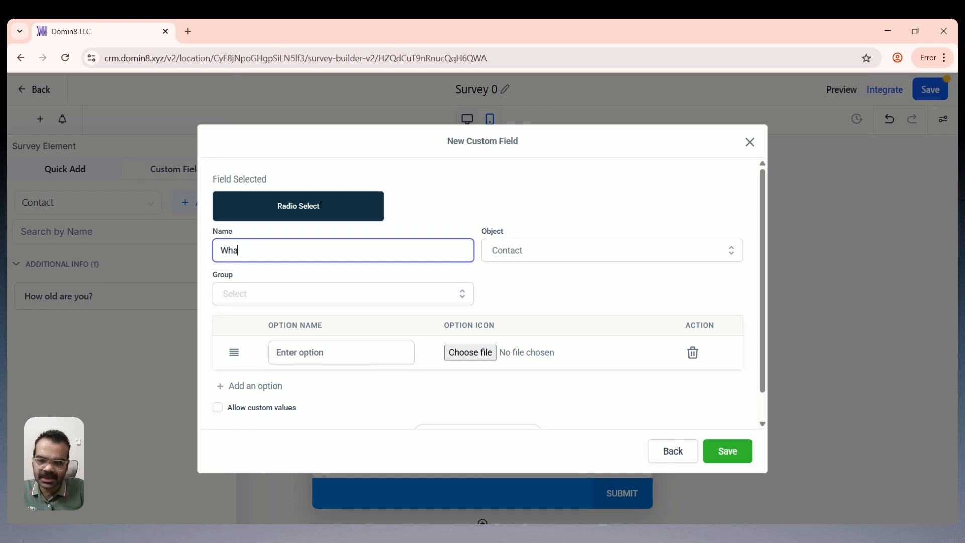
pyautogui.write('t is you')
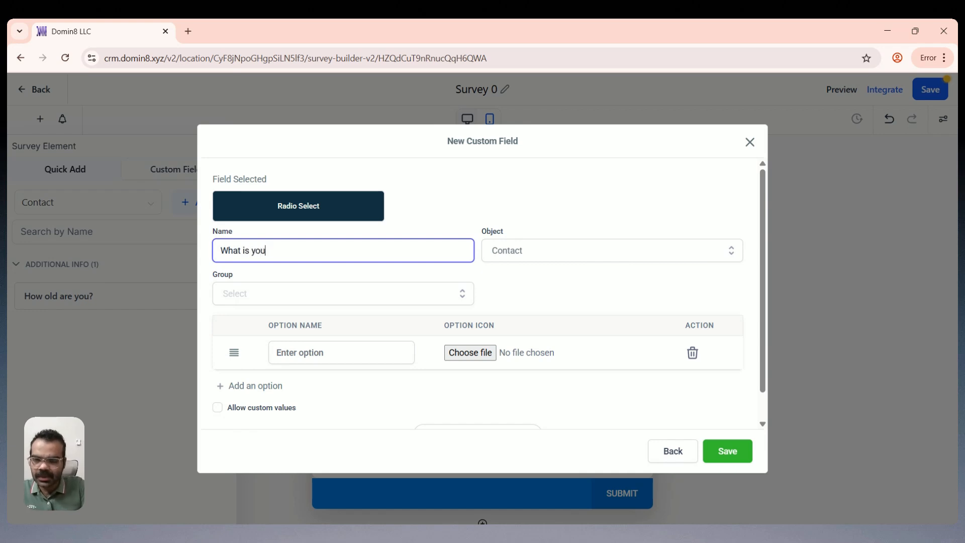
pyautogui.write('r job expereinc')
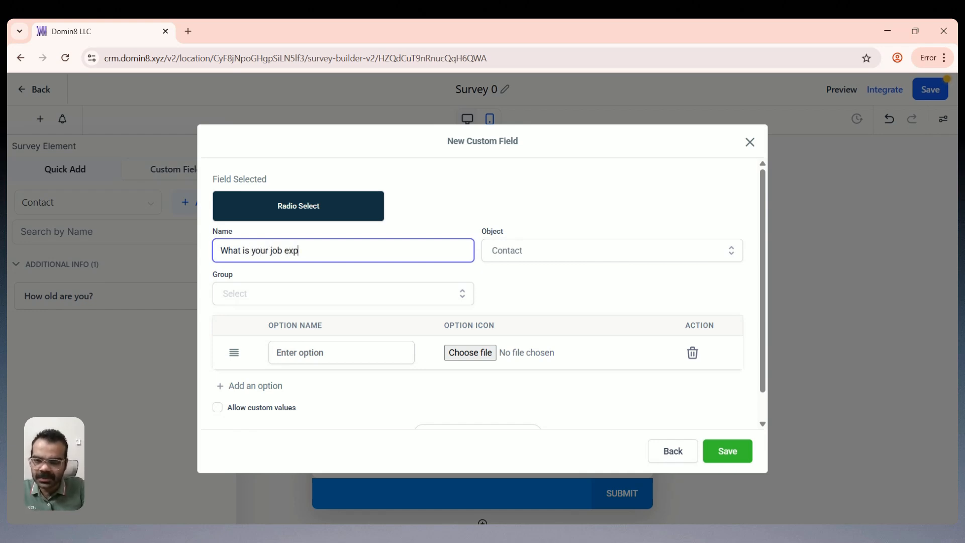
pyautogui.press('BackSpace')
pyautogui.press('BackSpace')
pyautogui.press('BackSpace')
pyautogui.press('BackSpace')
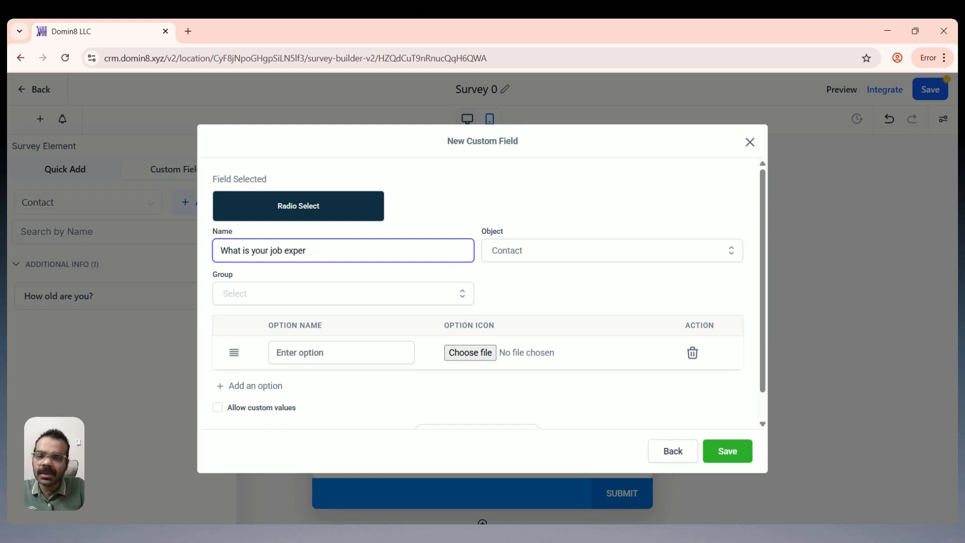
pyautogui.write('ience')
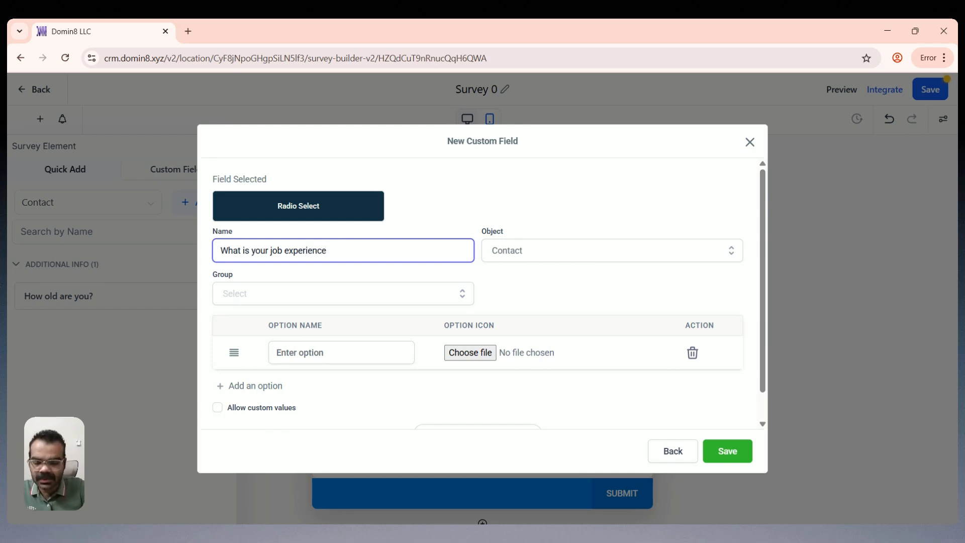
pyautogui.write('?')
# Step: Give it options 3-5 yrs and 6-10 yrs, group Additional Info, and save
pyautogui.click(322, 352)
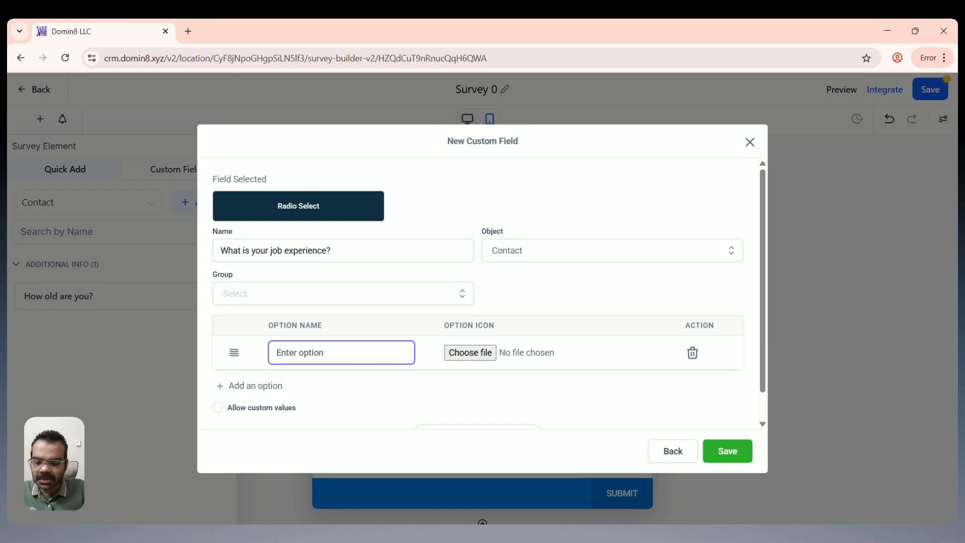
pyautogui.write('3')
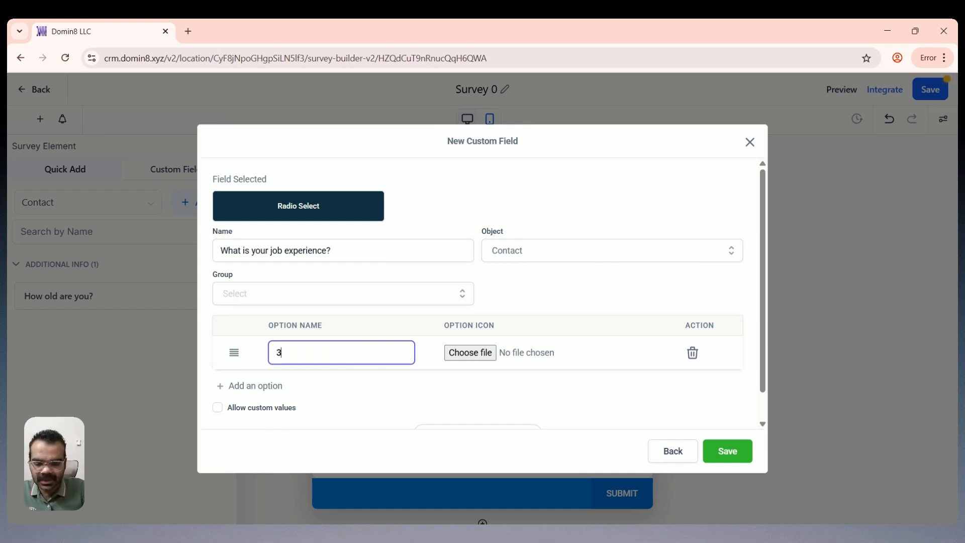
pyautogui.write('-5')
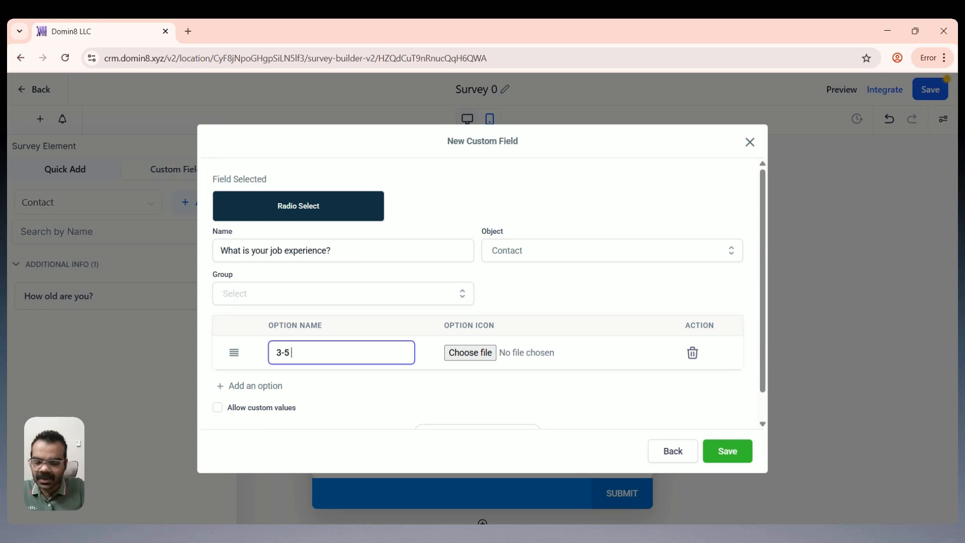
pyautogui.write(' yrs')
pyautogui.hotkey('ctrl', 'shift', 'Left')
pyautogui.hotkey('ctrl', 'shift', 'Left')
pyautogui.hotkey('ctrl', 'shift', 'Left')
pyautogui.hotkey('ctrl', 'c')
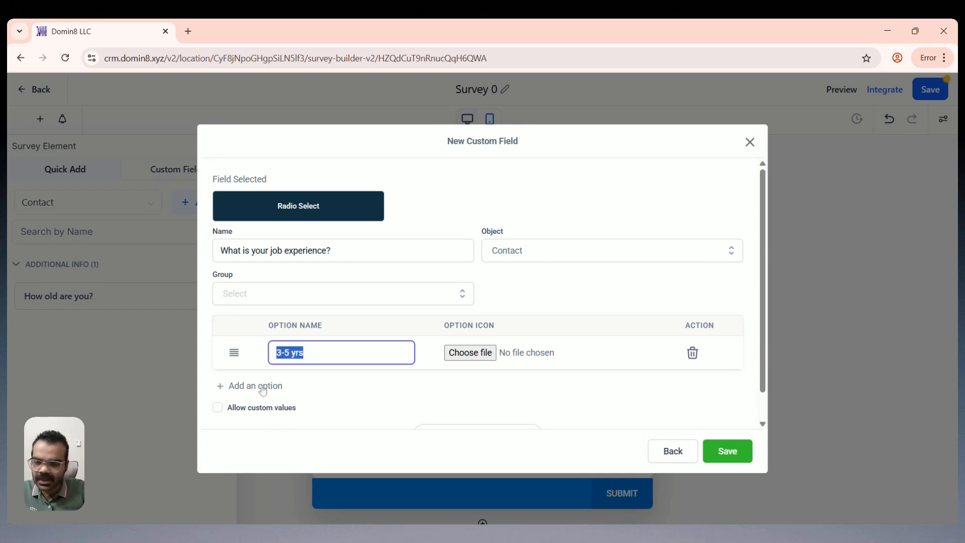
pyautogui.click(262, 387)
pyautogui.hotkey('ctrl', 'v')
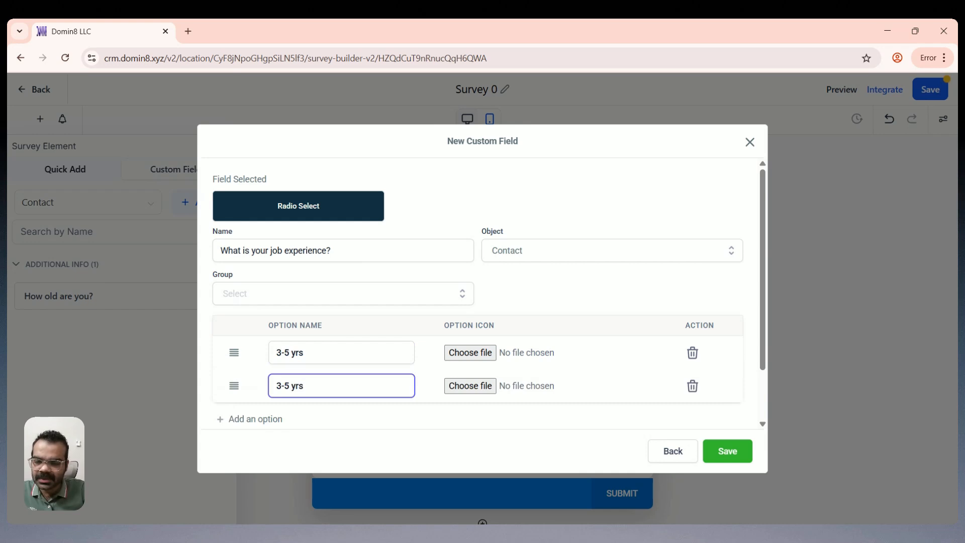
pyautogui.moveTo(290, 386); pyautogui.dragTo(265, 385)
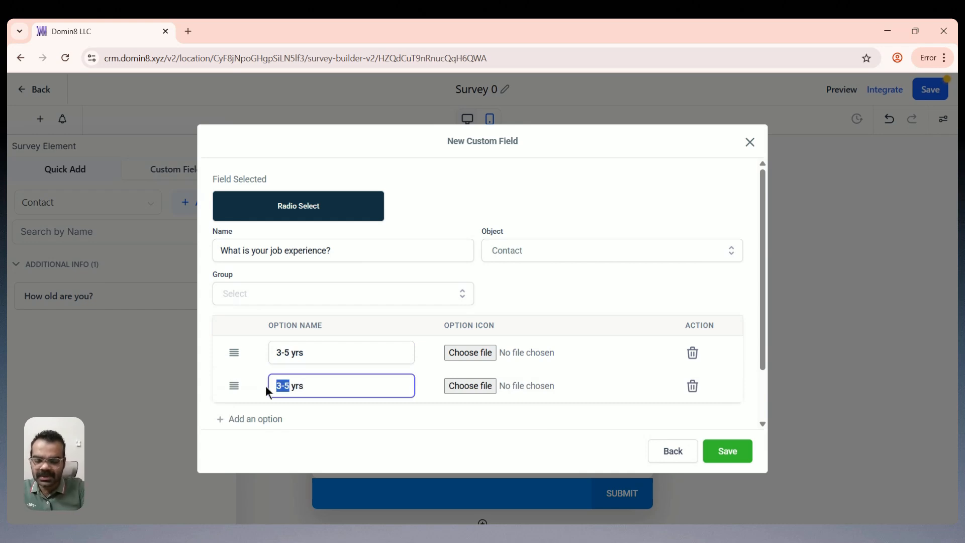
pyautogui.write('6-10')
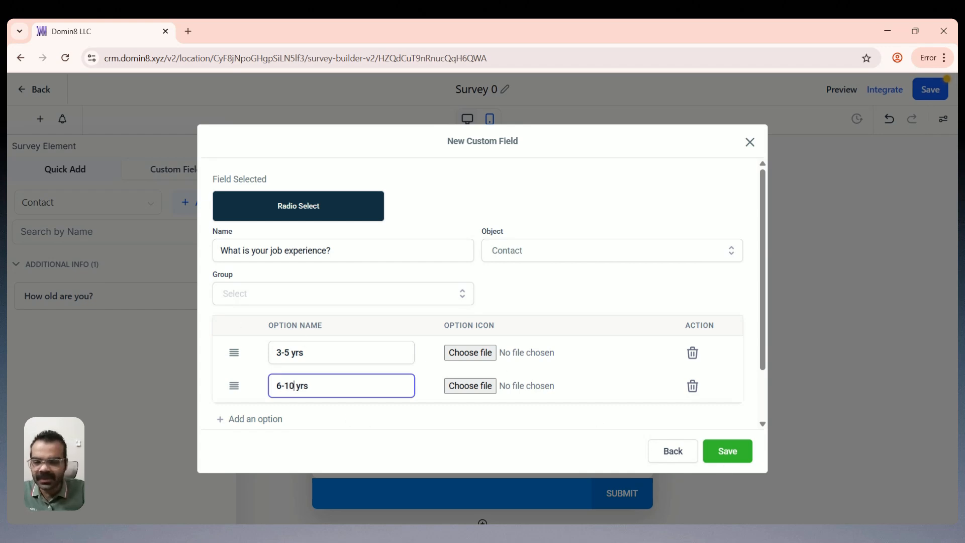
pyautogui.click(731, 452)
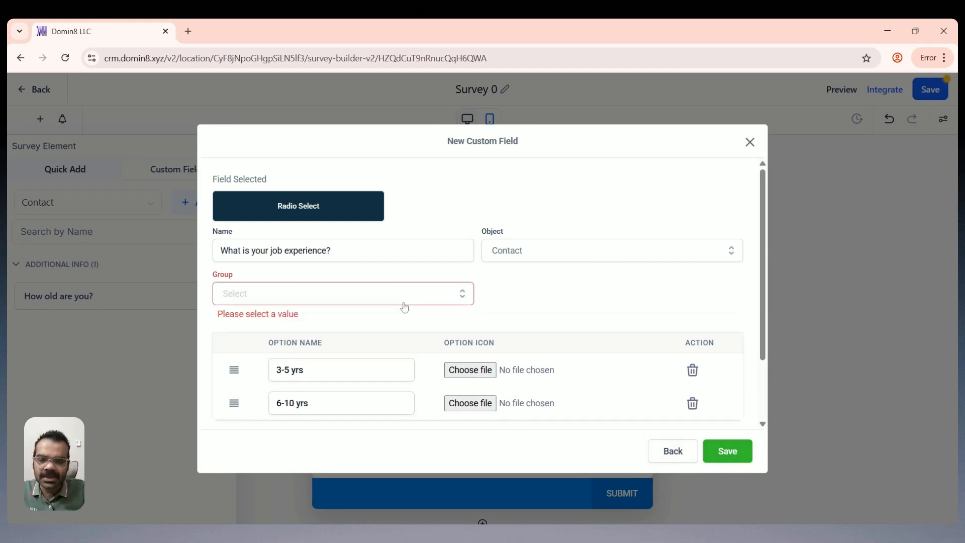
pyautogui.click(334, 296)
pyautogui.click(288, 285)
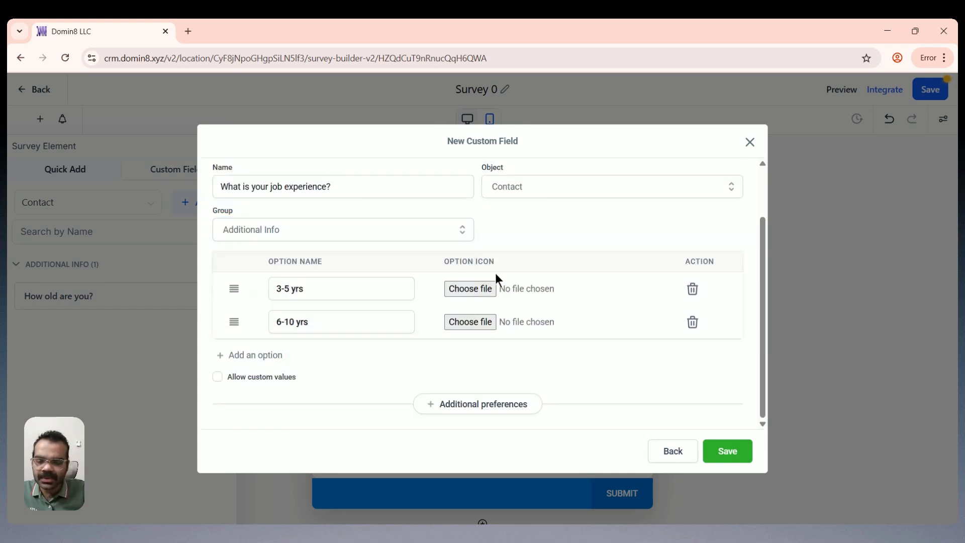
pyautogui.click(727, 451)
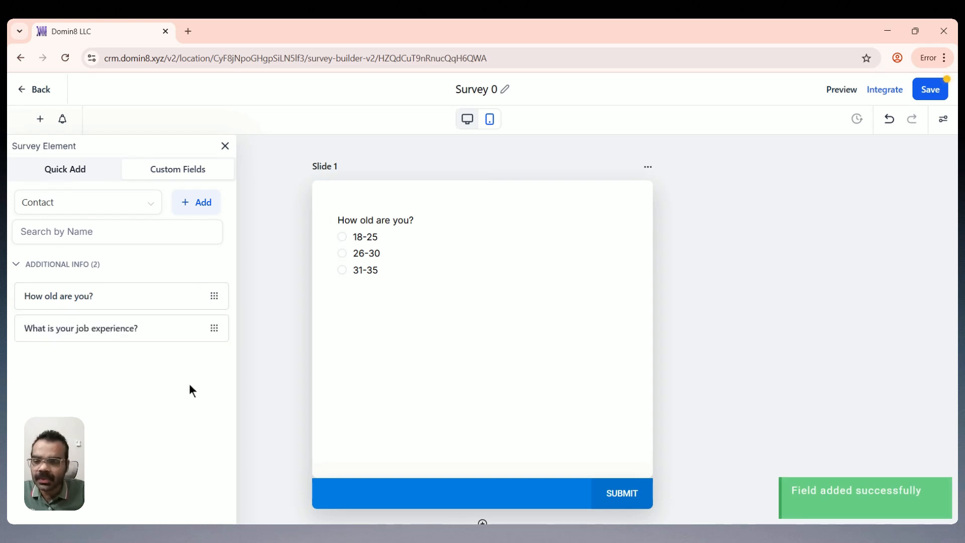
# Step: Place 'What is your job experience?' on Slide 1 below the age question
pyautogui.moveTo(83, 335); pyautogui.dragTo(399, 302)
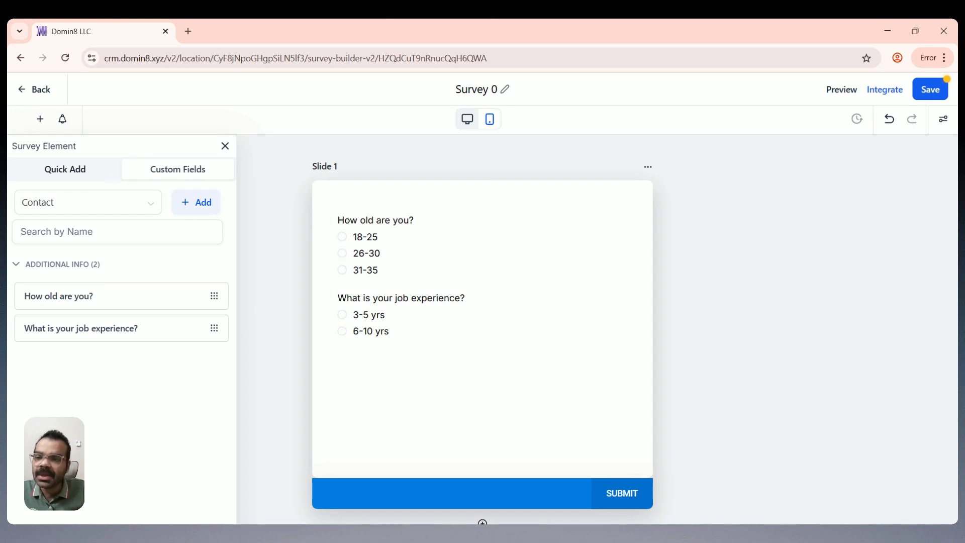
pyautogui.click(365, 270)
pyautogui.click(370, 366)
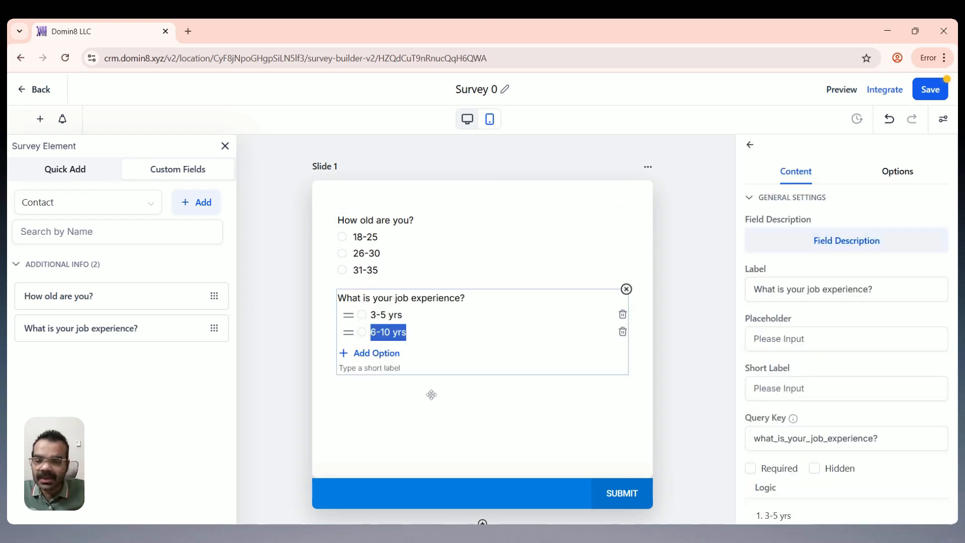
pyautogui.click(423, 395)
pyautogui.click(224, 145)
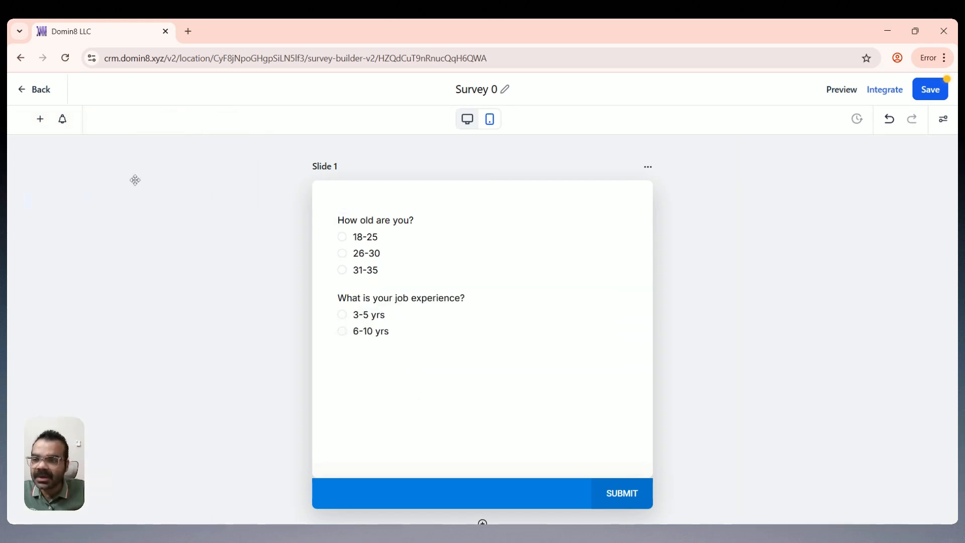
pyautogui.click(40, 119)
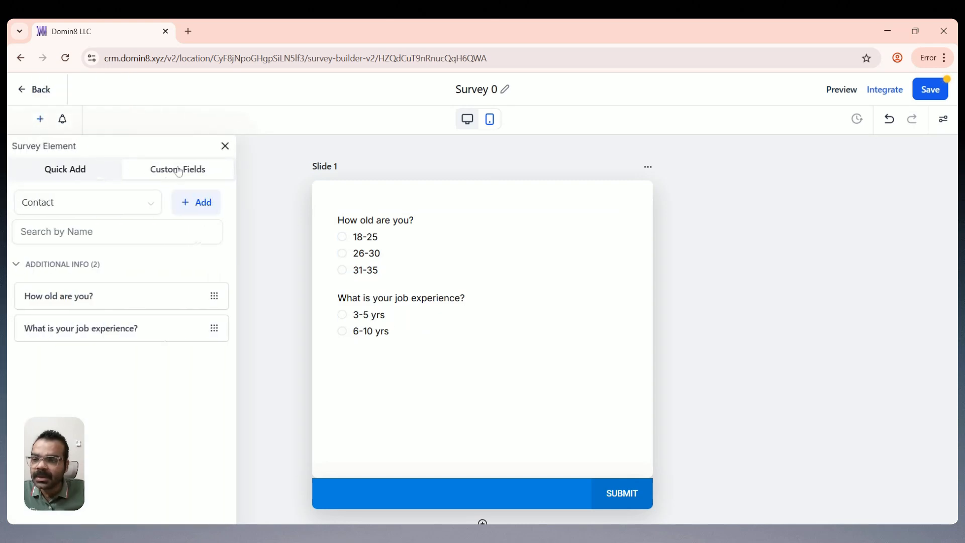
# Step: Drag a Score element from Quick Add onto the slide below the job experience question
pyautogui.click(53, 169)
pyautogui.scroll(-5, 204, 276)
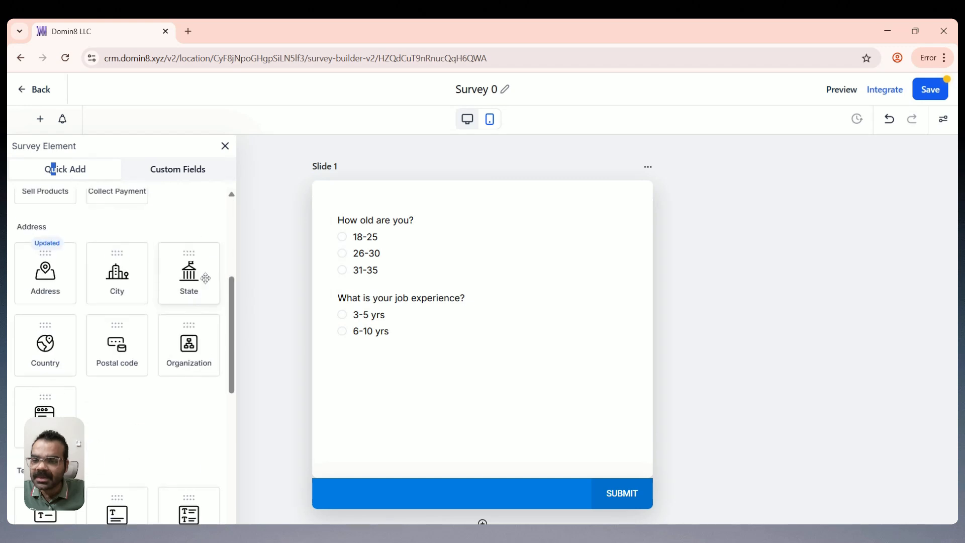
pyautogui.scroll(-4, 166, 286)
pyautogui.scroll(-6, 164, 290)
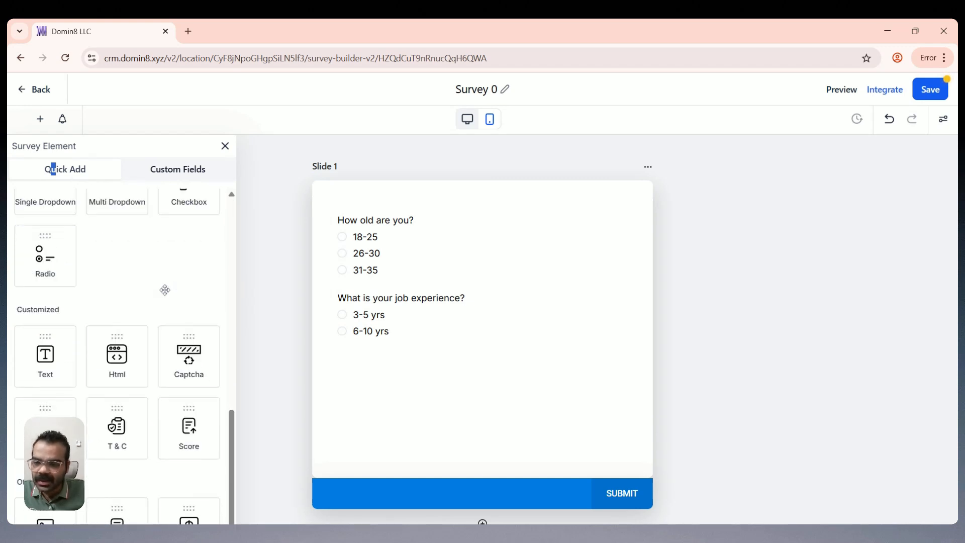
pyautogui.moveTo(199, 345); pyautogui.dragTo(417, 405)
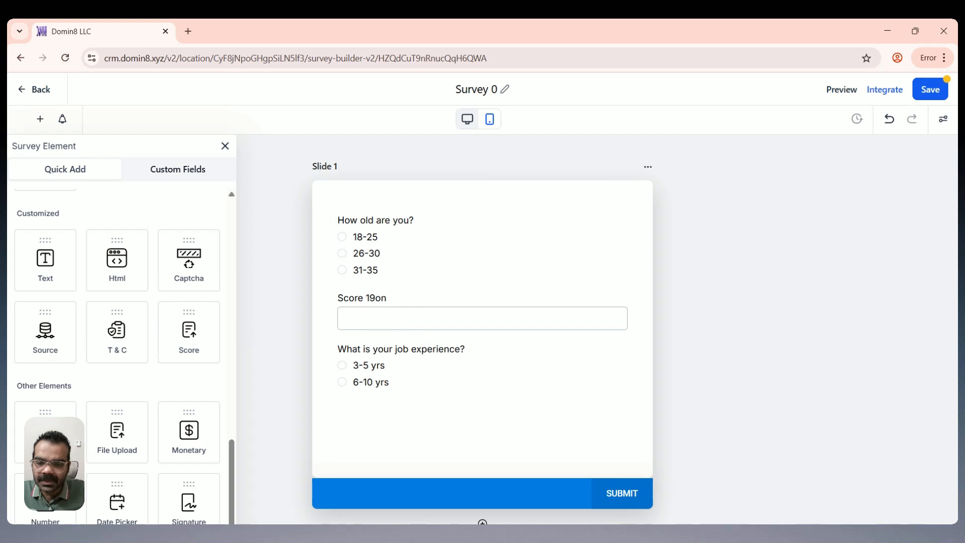
# Step: Inspect the slide's fields and select the age question's 18-25 option
pyautogui.click(363, 297)
pyautogui.click(526, 306)
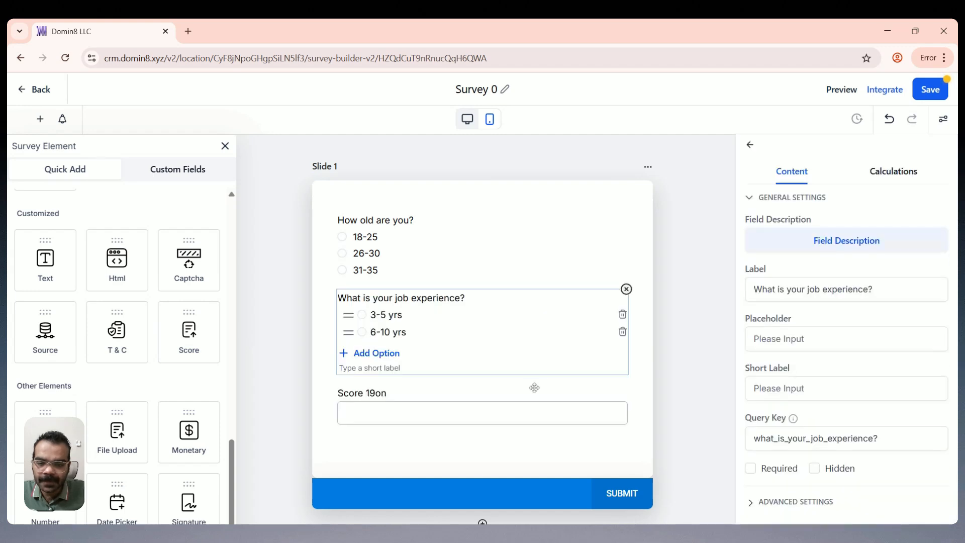
pyautogui.click(386, 315)
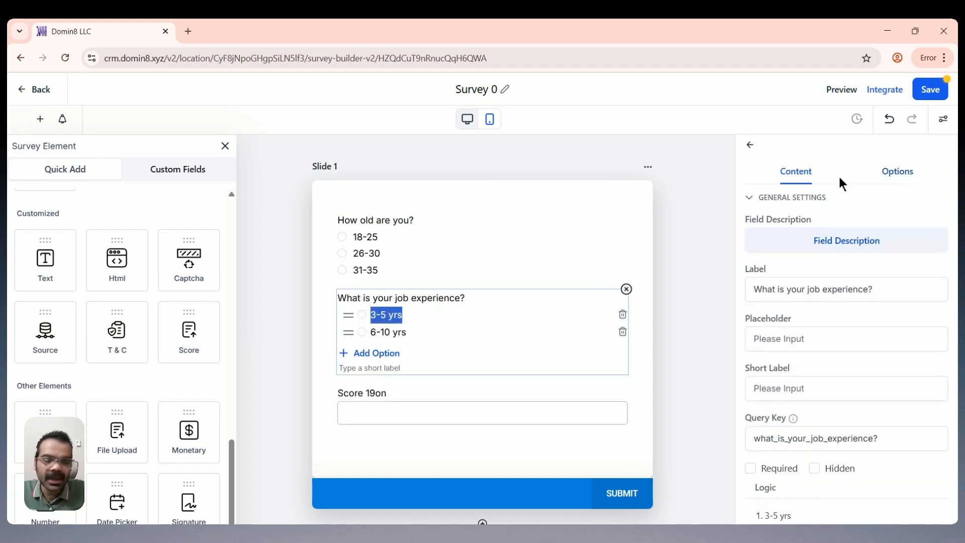
pyautogui.click(373, 253)
pyautogui.click(383, 237)
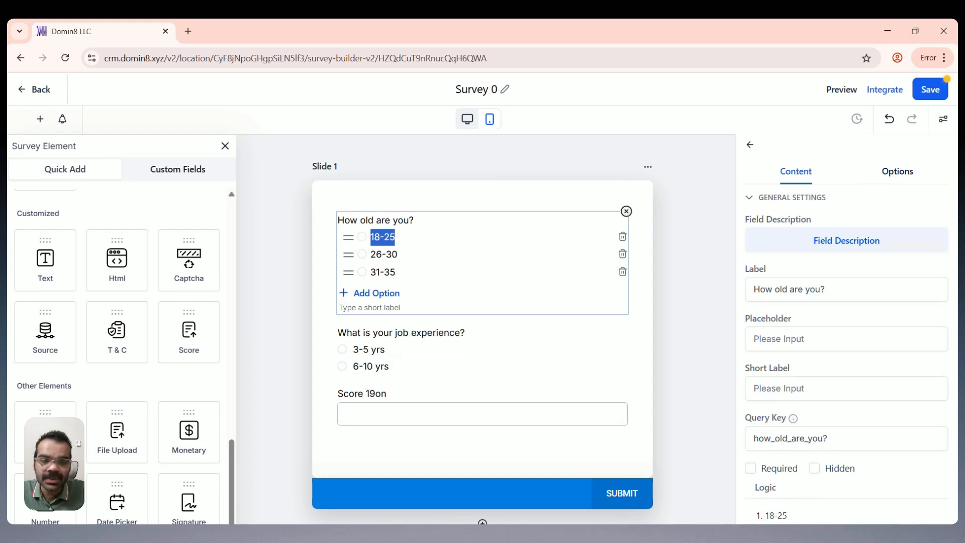
# Step: Enable calculations on the age options, giving 18-25 value 1 and 26-30 value 3
pyautogui.click(894, 173)
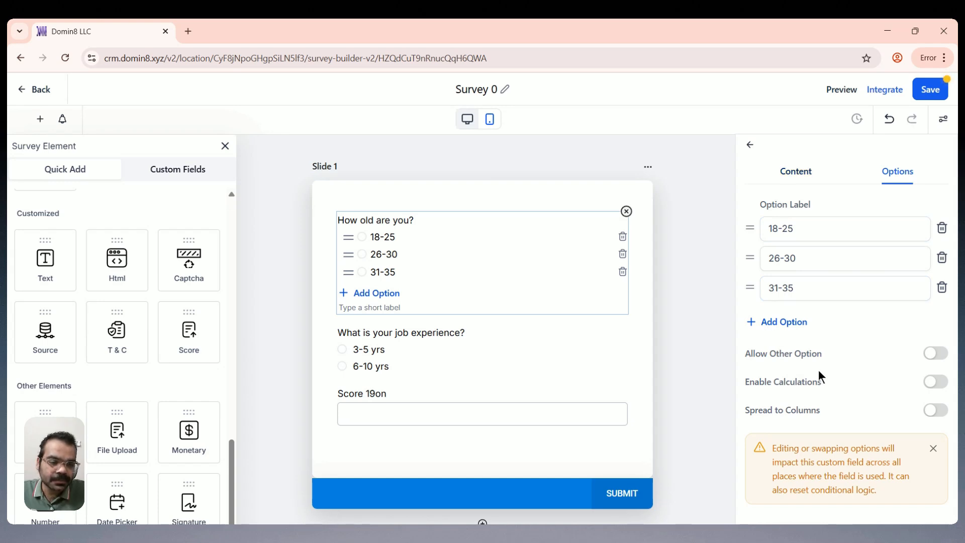
pyautogui.click(935, 383)
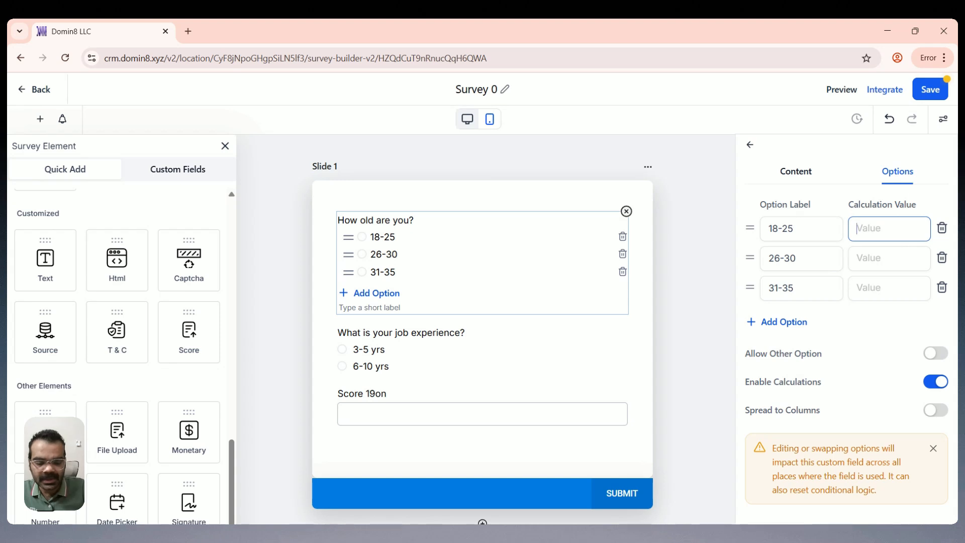
pyautogui.write('1')
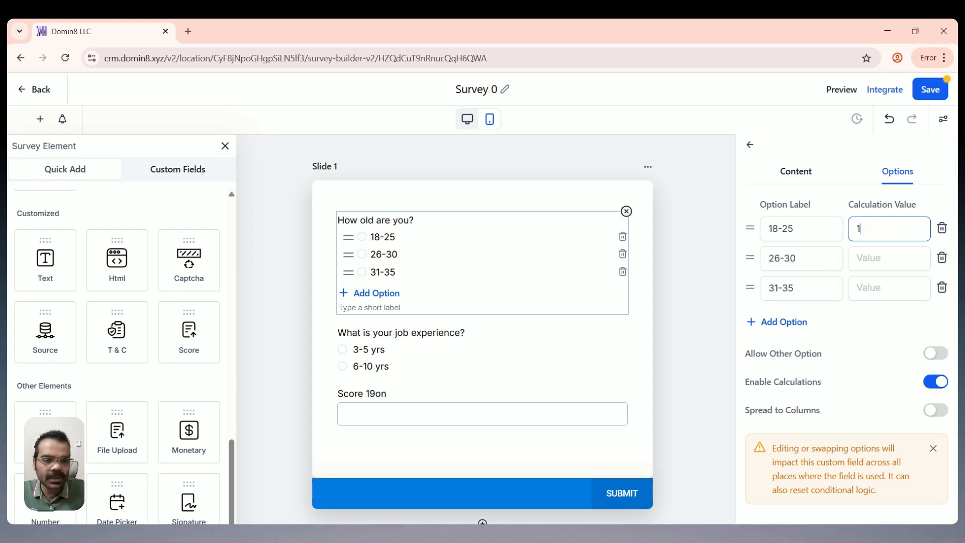
pyautogui.click(889, 259)
pyautogui.write('3')
pyautogui.click(888, 288)
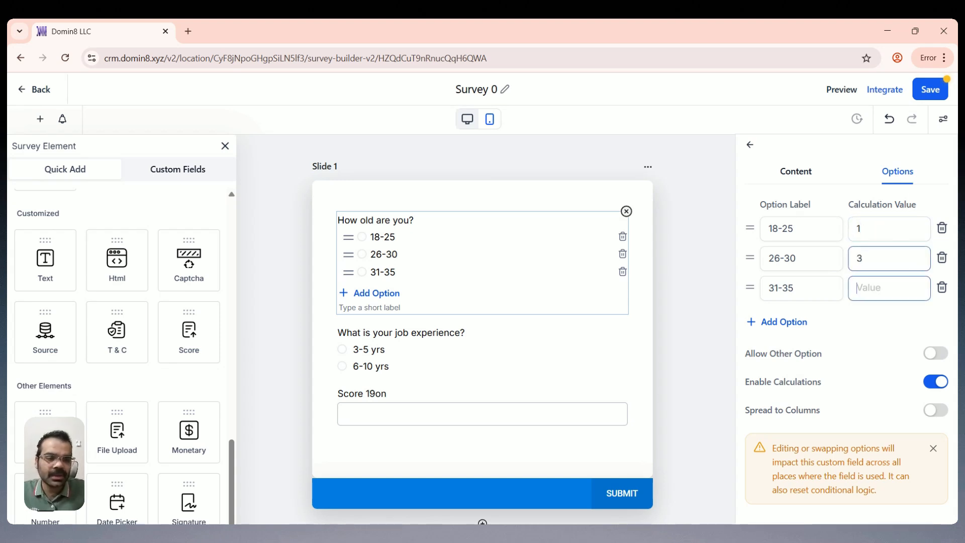
# Step: Give 31-35 value 2, then enable calculations on the job experience question
pyautogui.write('2')
pyautogui.click(400, 351)
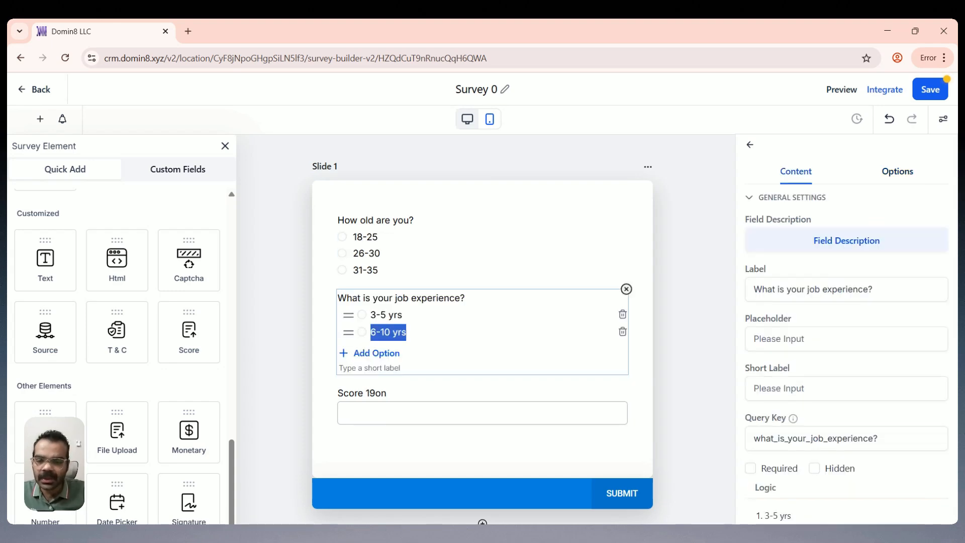
pyautogui.click(896, 173)
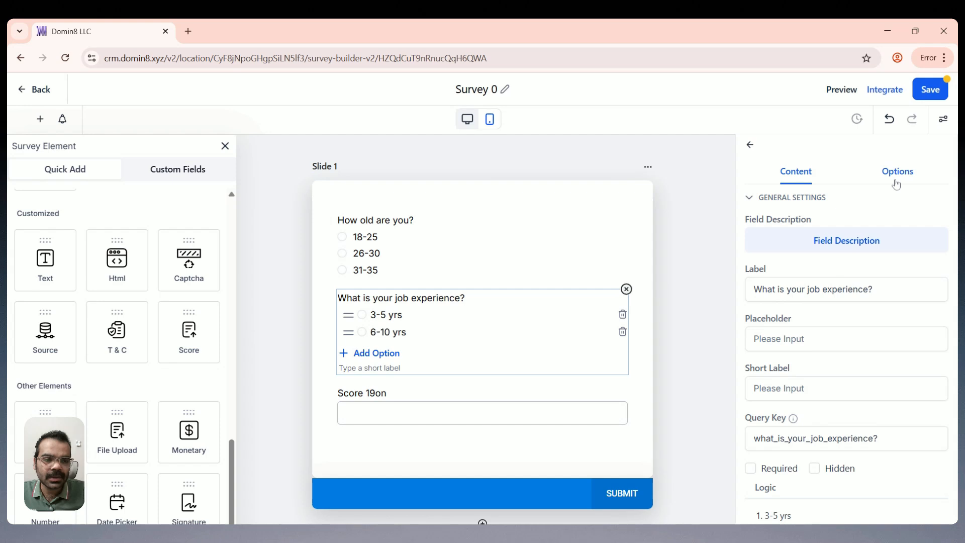
pyautogui.click(935, 353)
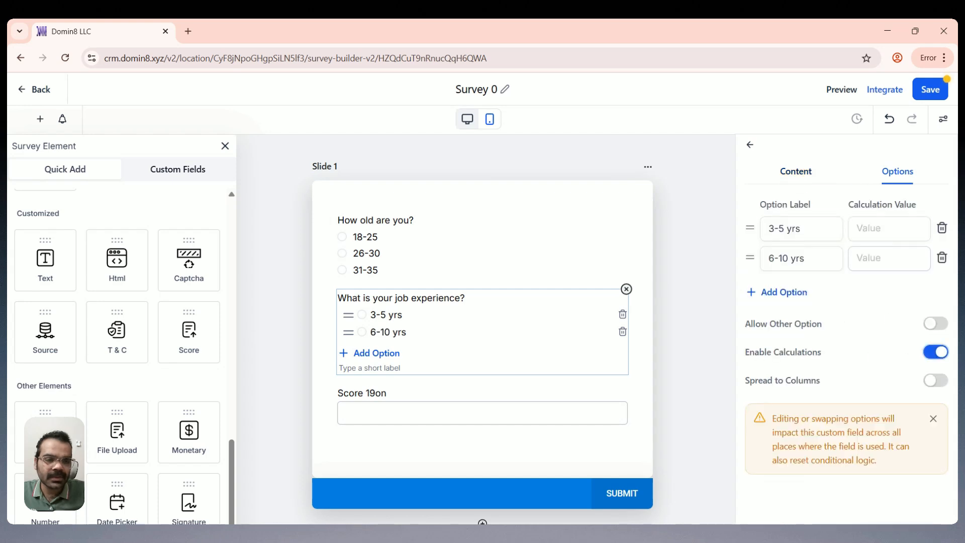
# Step: Set calculation values 0 for 3-5 yrs and 1 for 6-10 yrs
pyautogui.click(858, 228)
pyautogui.write('1')
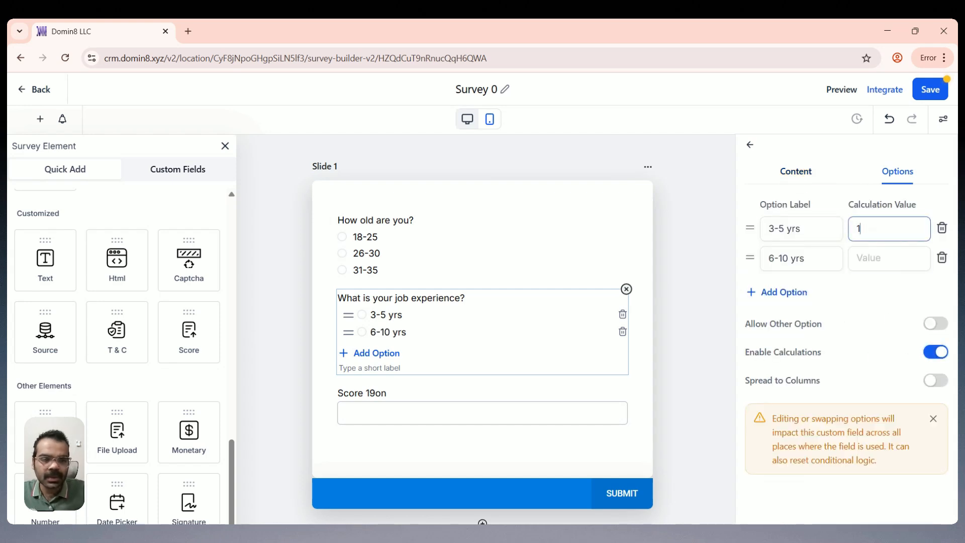
pyautogui.press('BackSpace')
pyautogui.write('0')
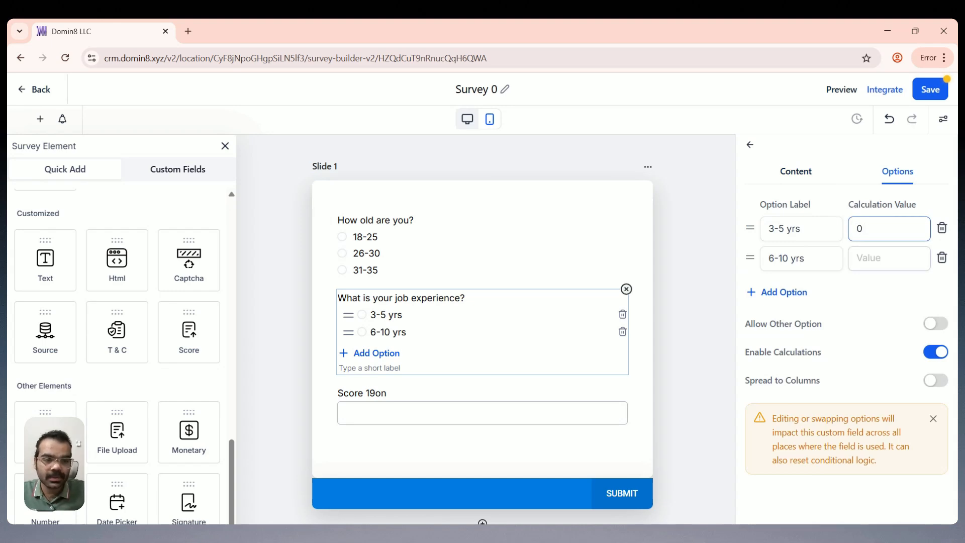
pyautogui.click(858, 258)
pyautogui.write('1')
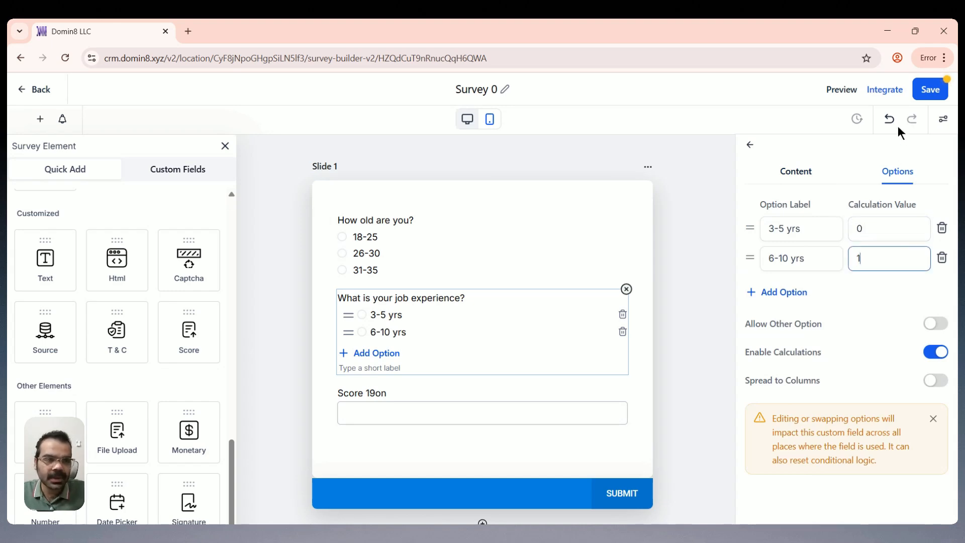
pyautogui.click(453, 412)
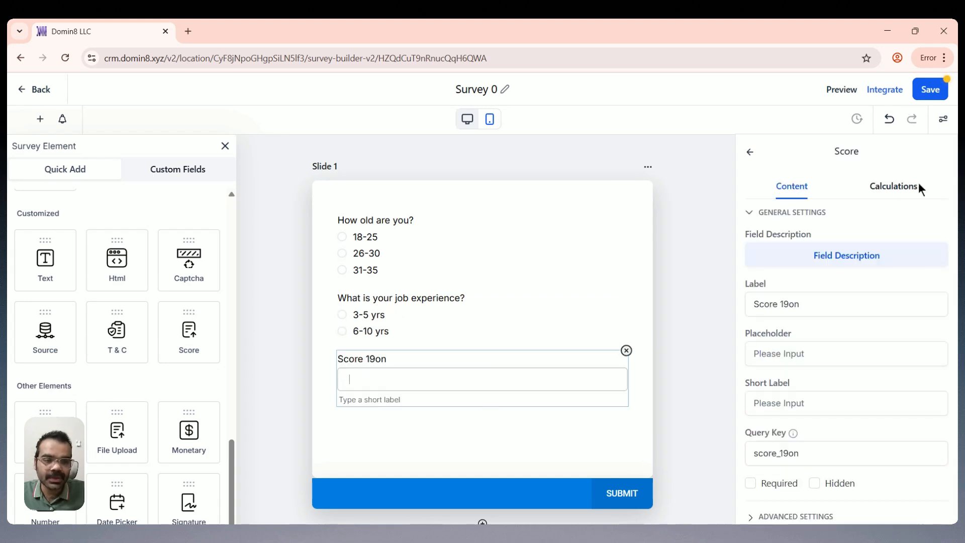
# Step: Make Score 19on calculate 'How old are you?' + 'What is your job experience?', then save
pyautogui.click(894, 187)
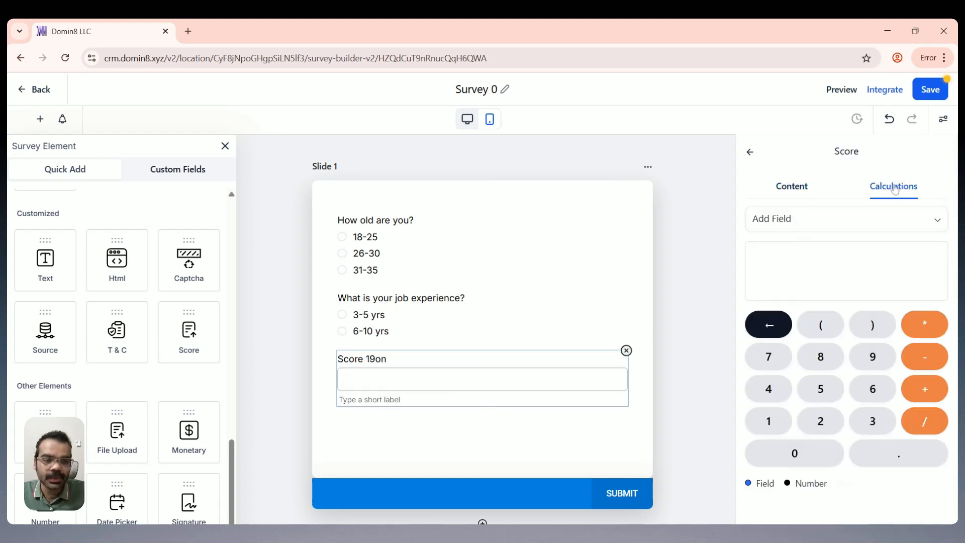
pyautogui.click(820, 224)
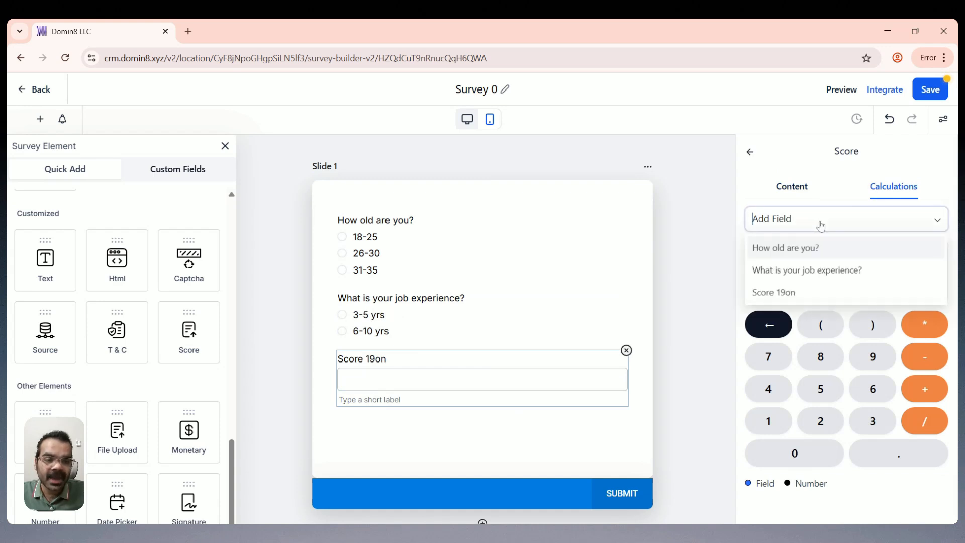
pyautogui.click(811, 248)
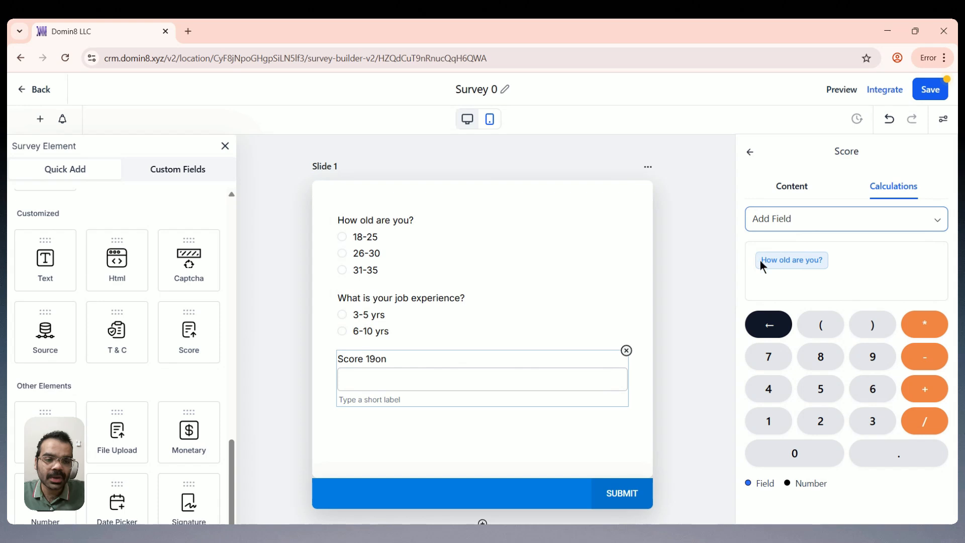
pyautogui.click(918, 390)
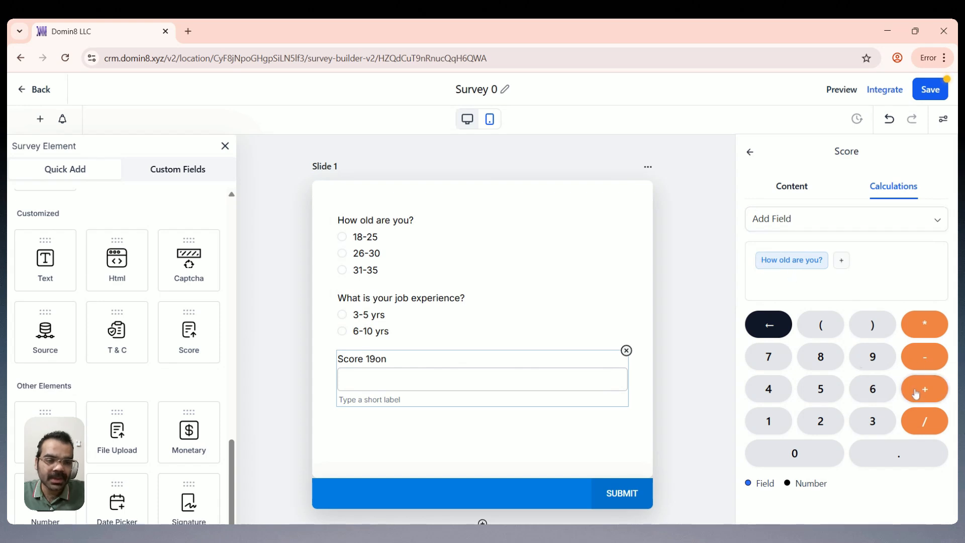
pyautogui.click(811, 224)
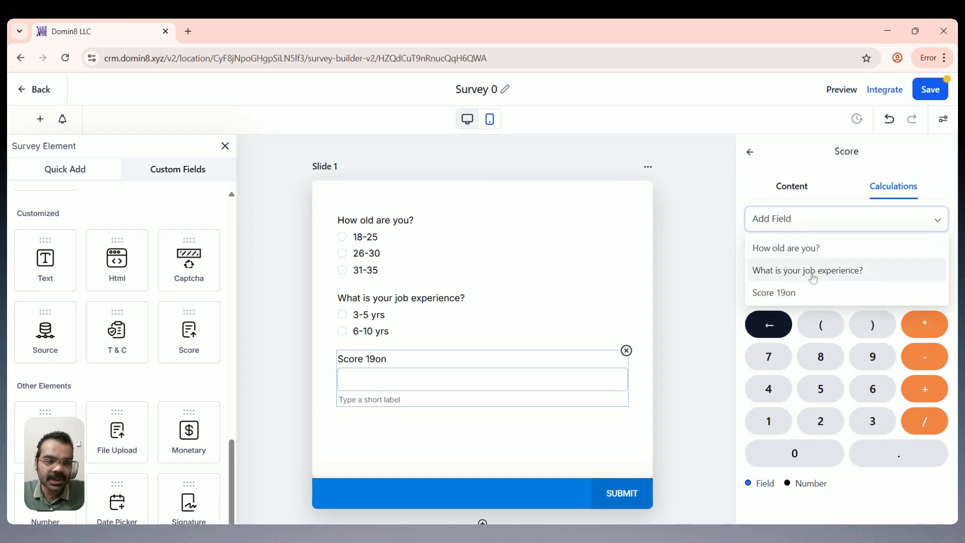
pyautogui.click(813, 271)
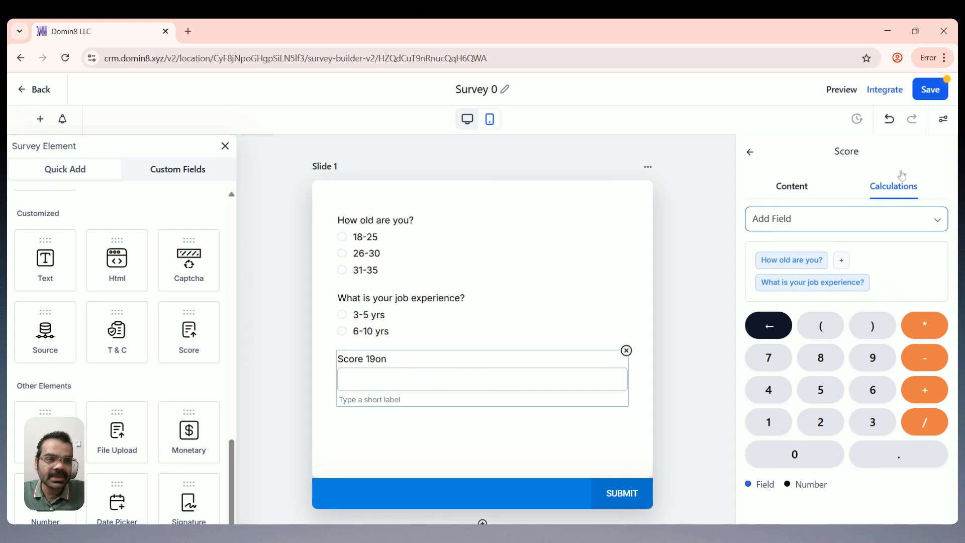
pyautogui.click(931, 90)
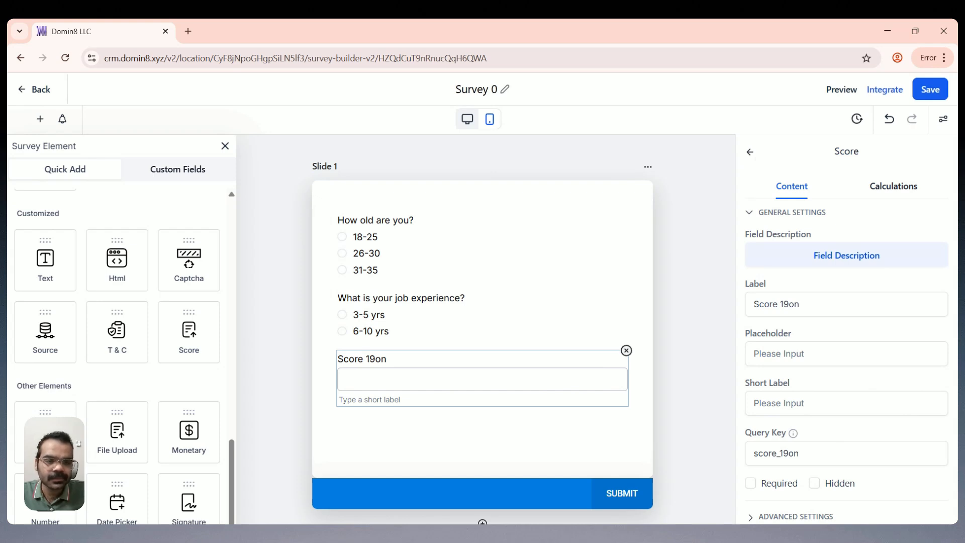
# Step: Mark Score 19on as hidden, save the survey, and leave the builder
pyautogui.click(814, 483)
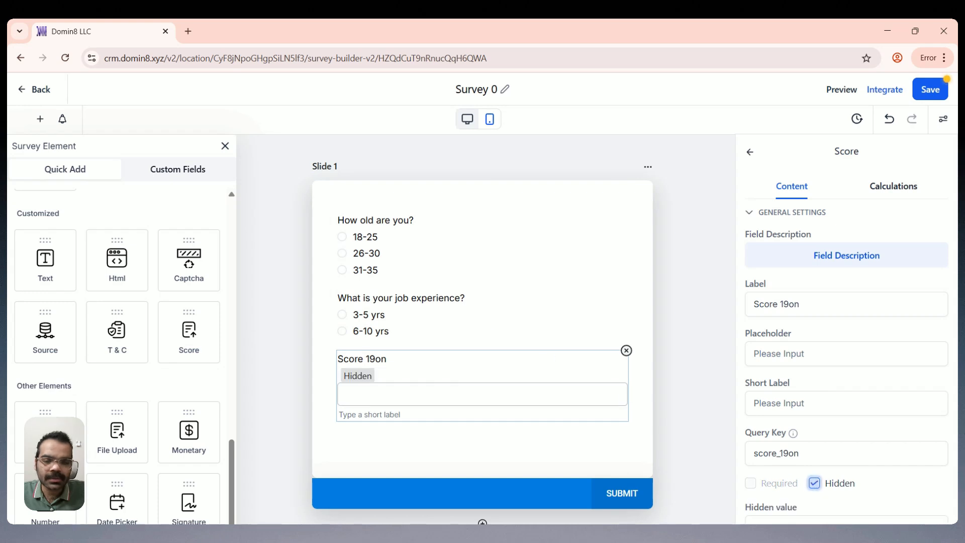
pyautogui.click(943, 93)
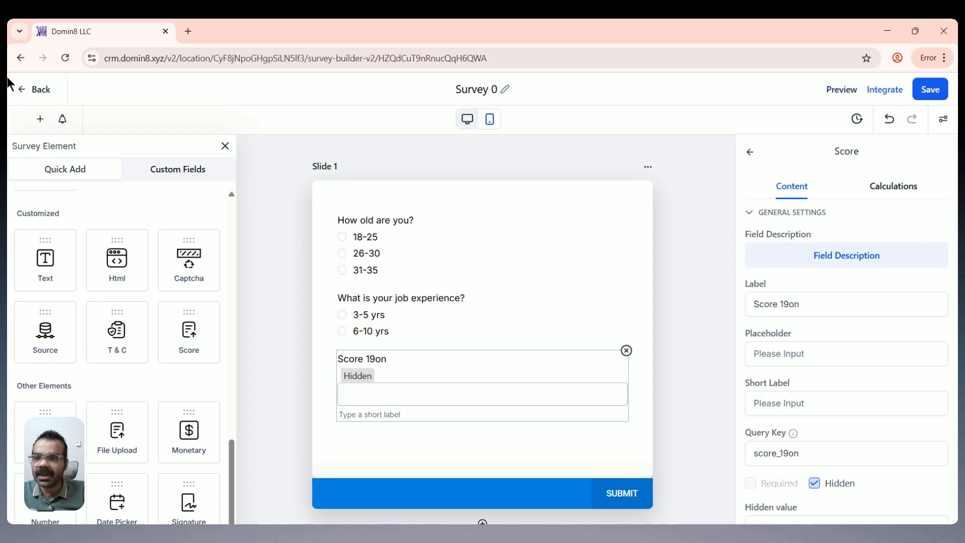
pyautogui.click(35, 90)
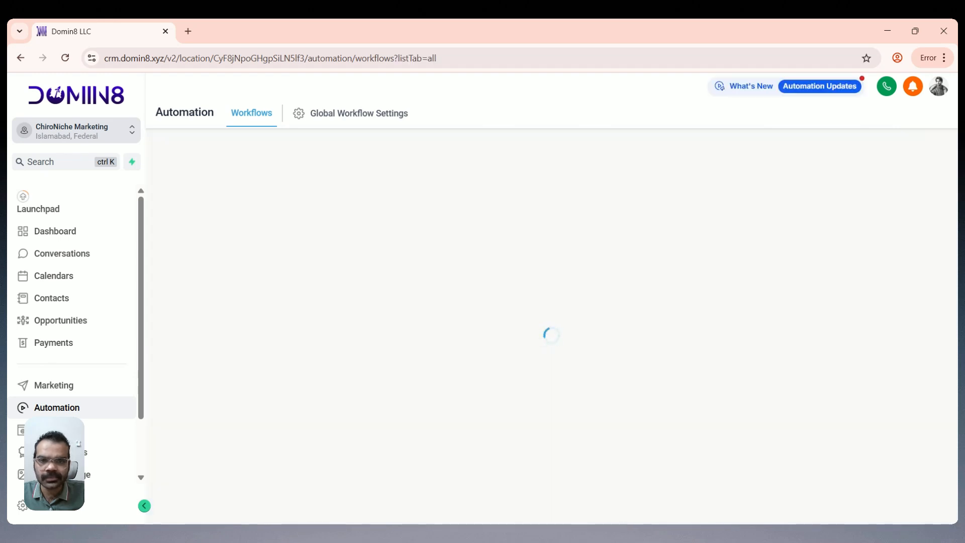
pyautogui.scroll(-5, 356, 288)
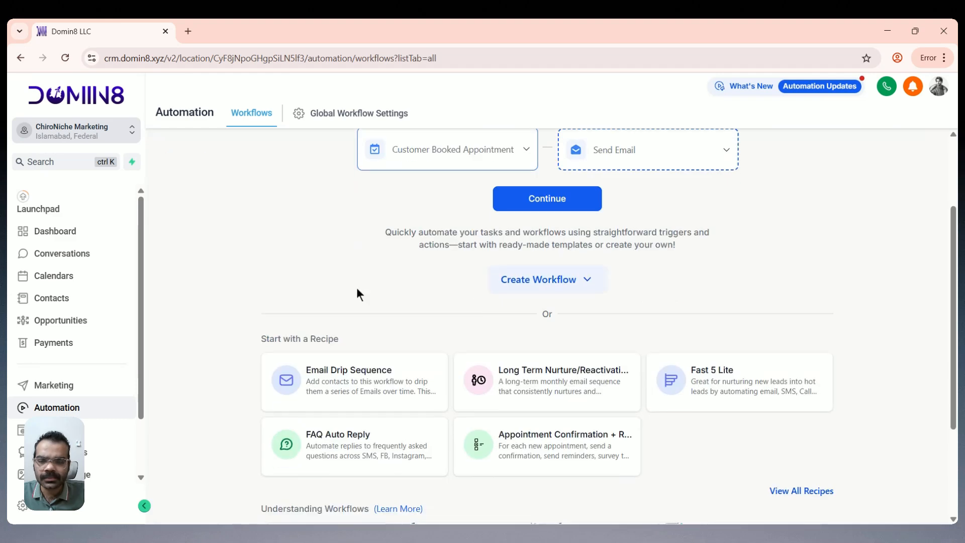
pyautogui.scroll(5, 357, 288)
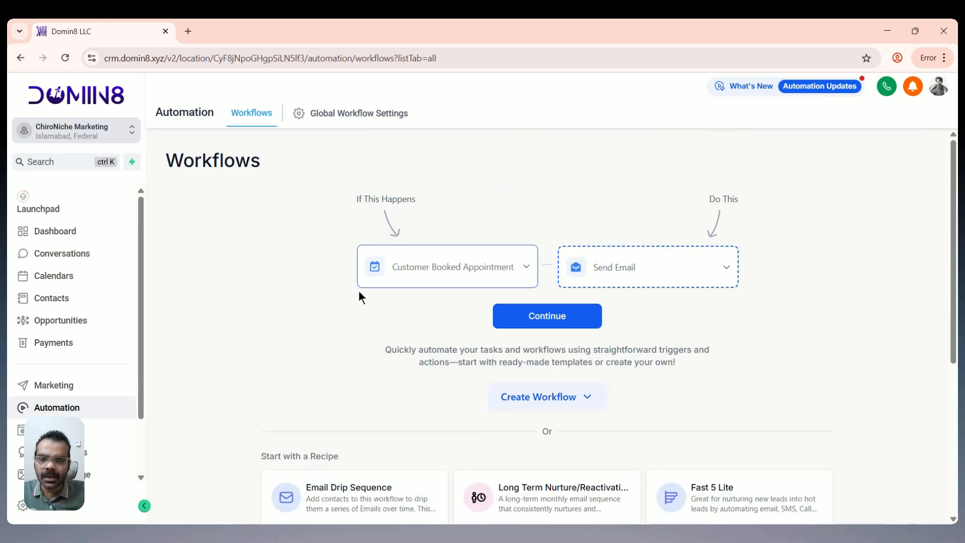
pyautogui.click(521, 319)
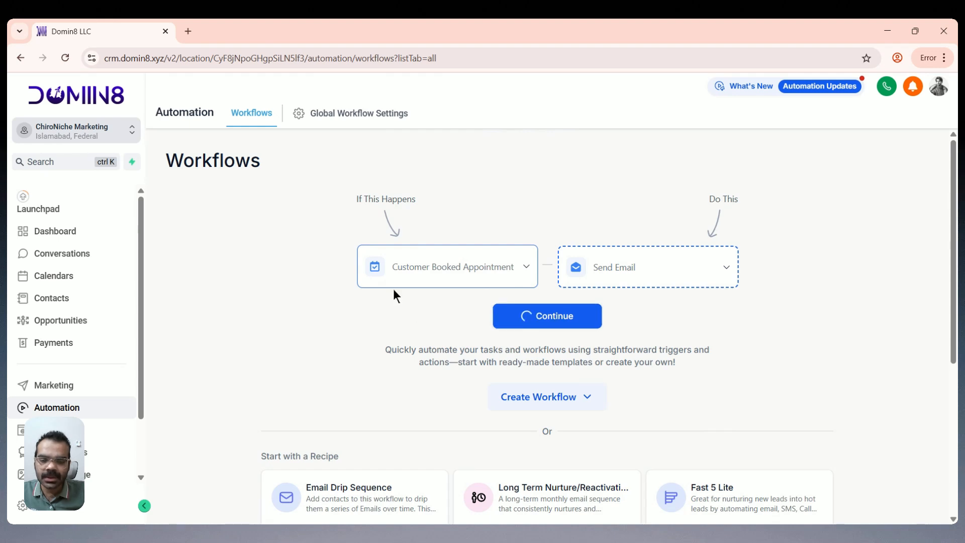
pyautogui.click(548, 397)
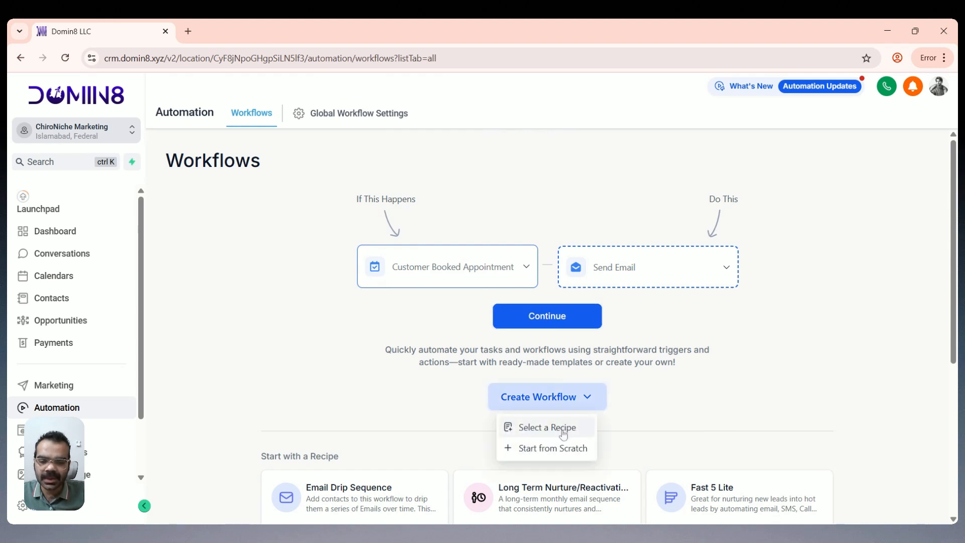
pyautogui.click(550, 448)
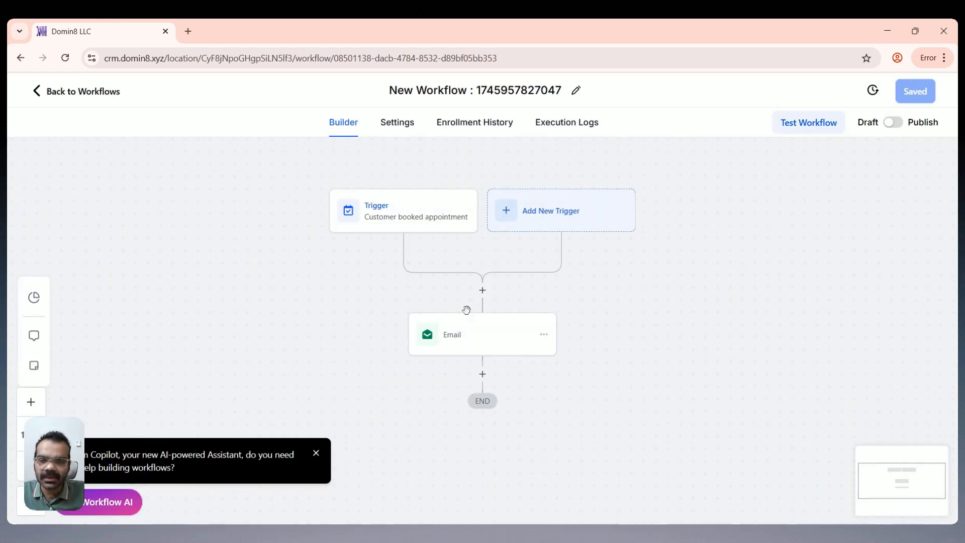
pyautogui.click(50, 91)
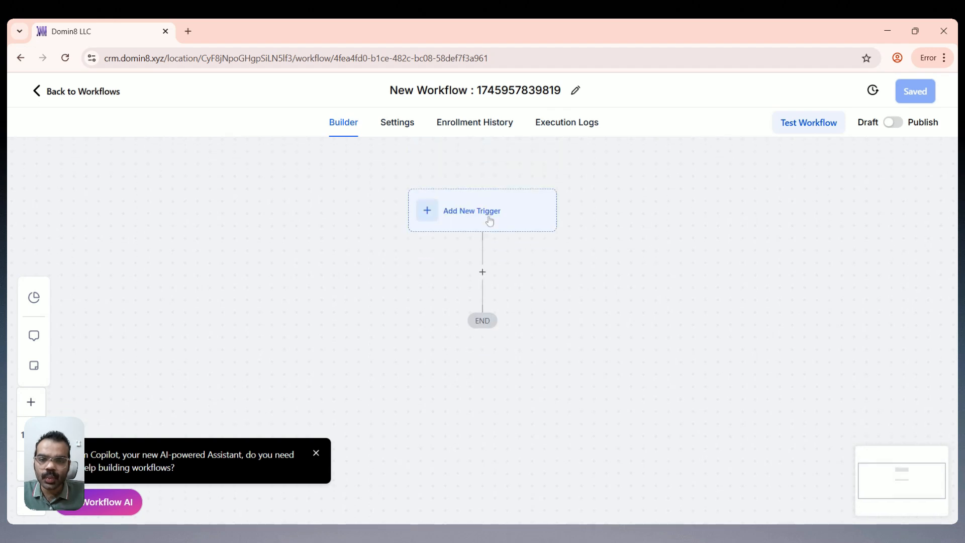
# Step: Add a Survey Submitted trigger filtered to Survey is Survey 0 and save it
pyautogui.click(490, 221)
pyautogui.write('surv')
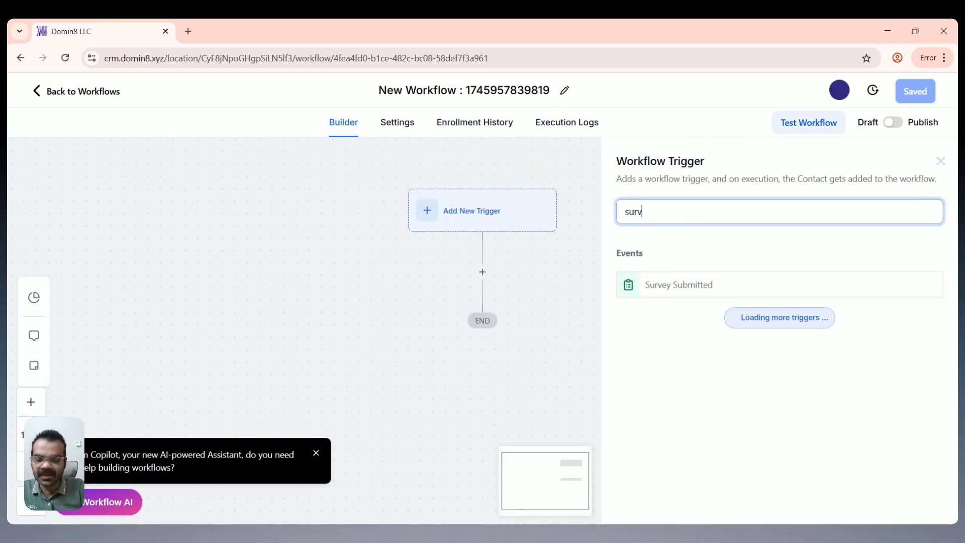
pyautogui.write('ey')
pyautogui.click(656, 283)
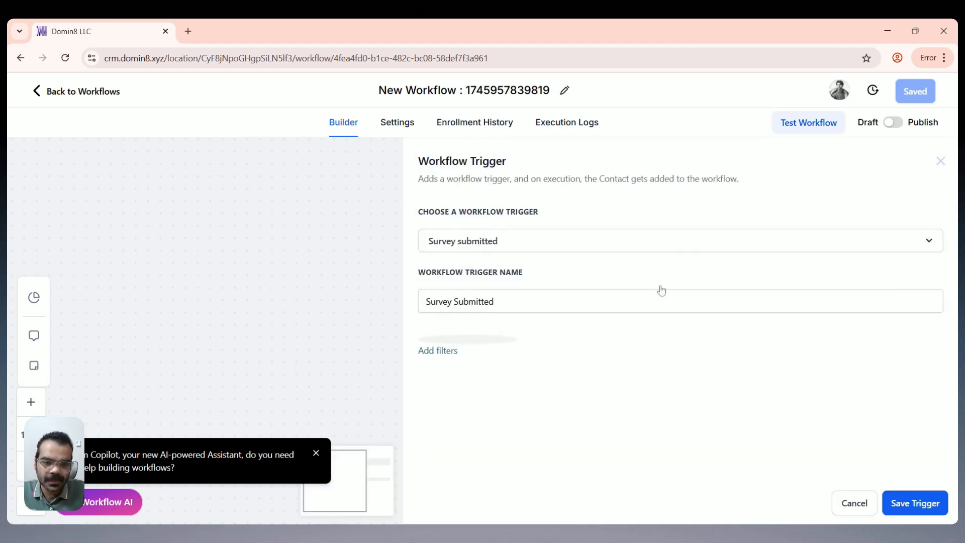
pyautogui.click(438, 351)
pyautogui.click(485, 359)
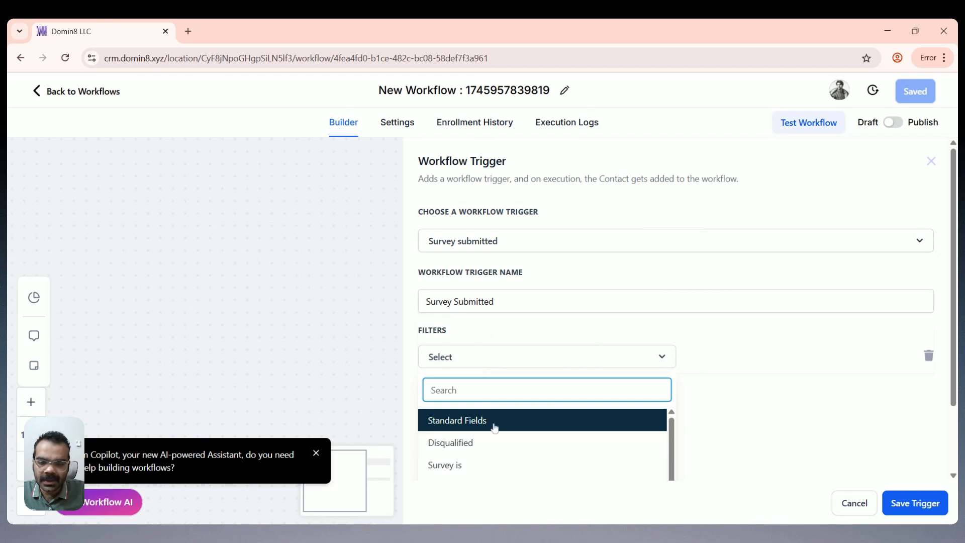
pyautogui.scroll(-2, 502, 412)
pyautogui.click(545, 387)
pyautogui.click(769, 369)
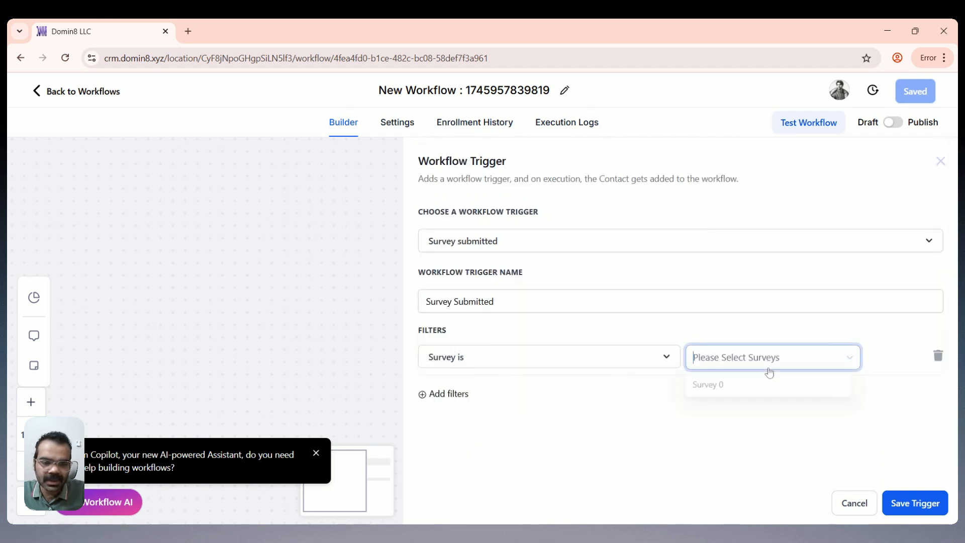
pyautogui.click(752, 386)
pyautogui.click(915, 503)
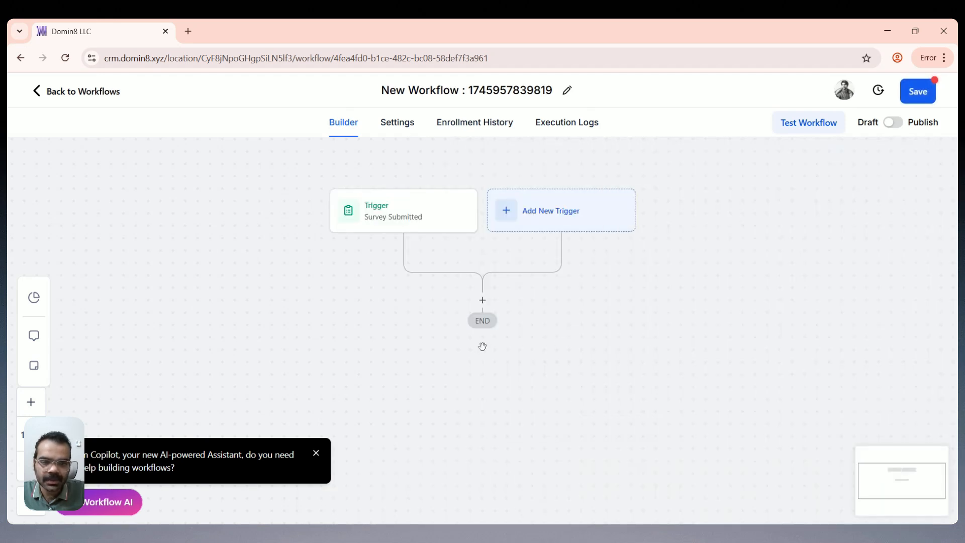
# Step: Discard an accidental Update Opportunity action and reopen the action choices after the trigger
pyautogui.click(483, 300)
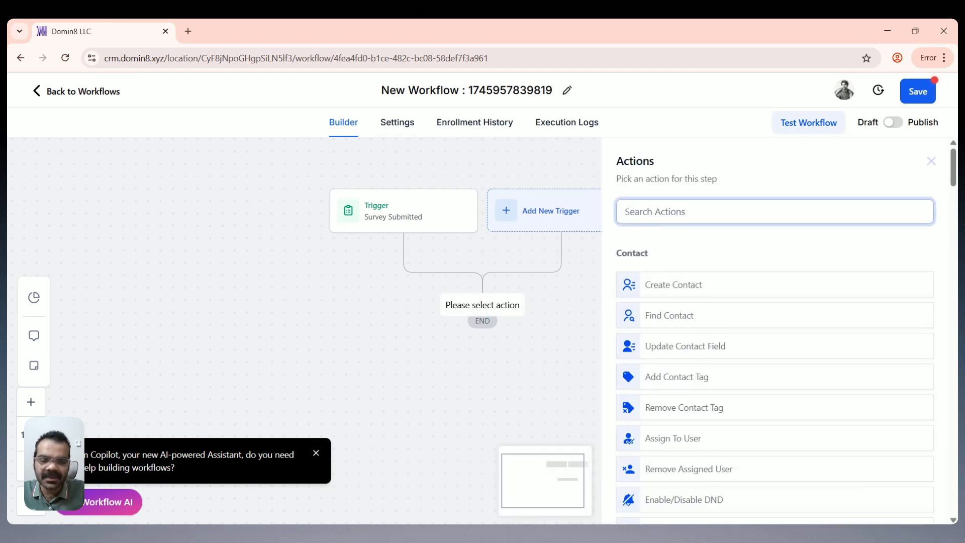
pyautogui.write('upda')
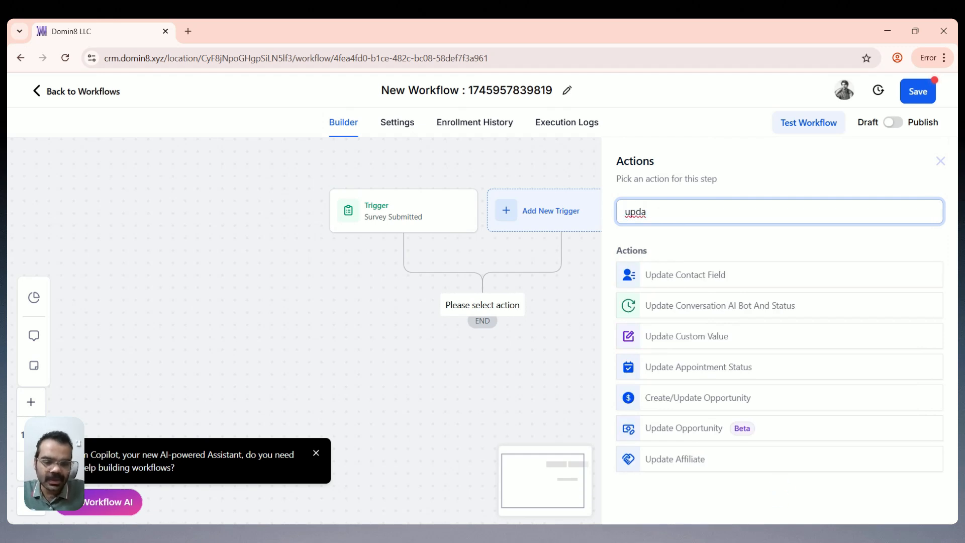
pyautogui.click(681, 429)
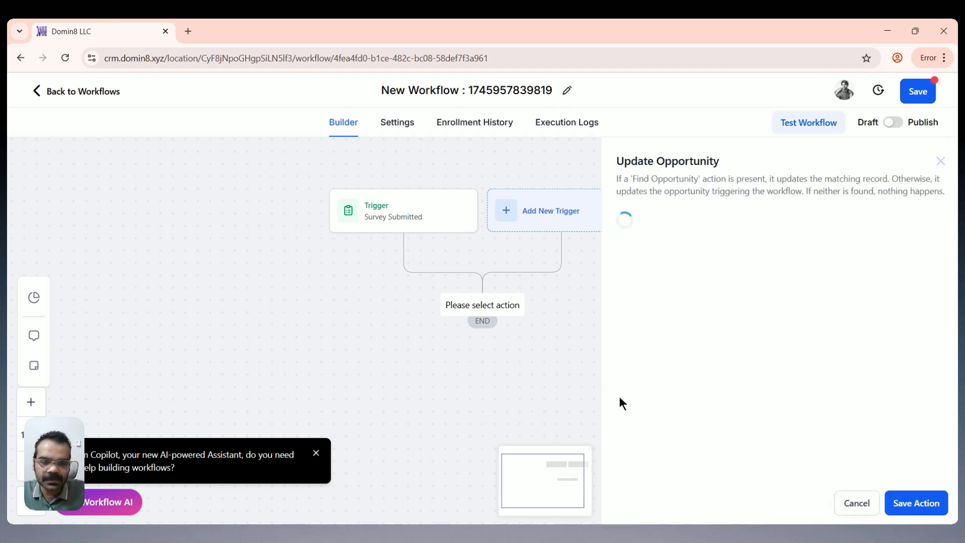
pyautogui.click(864, 504)
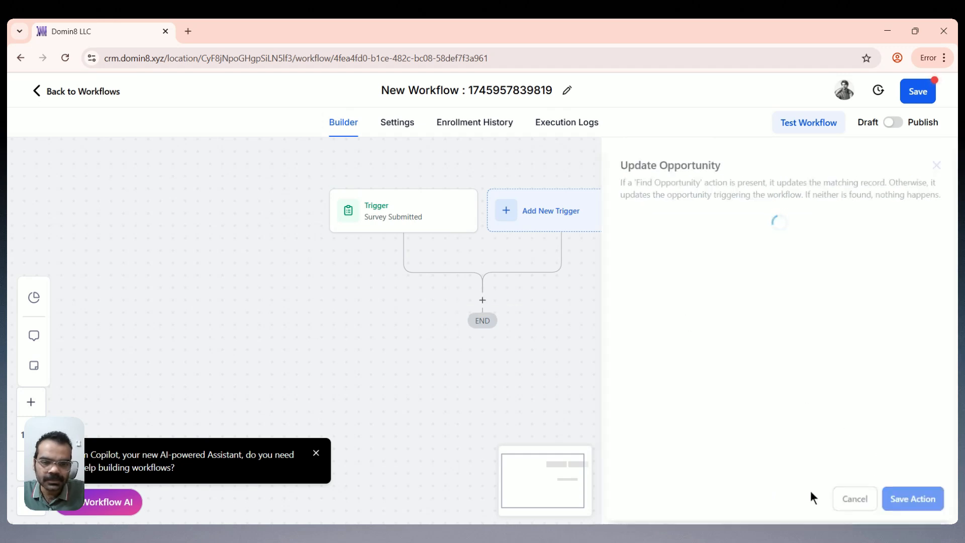
pyautogui.click(482, 300)
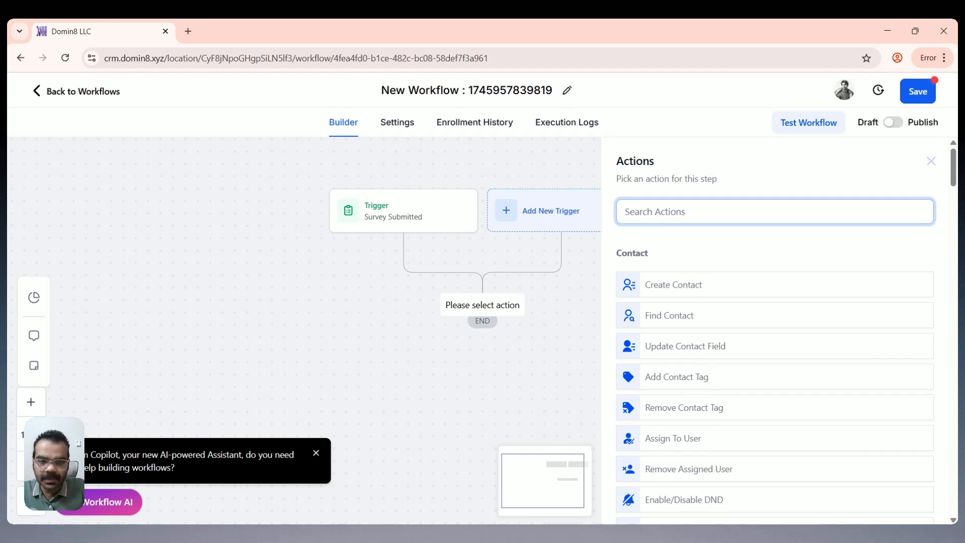
# Step: Add an If / Else condition step after the Survey Submitted trigger
pyautogui.write('if')
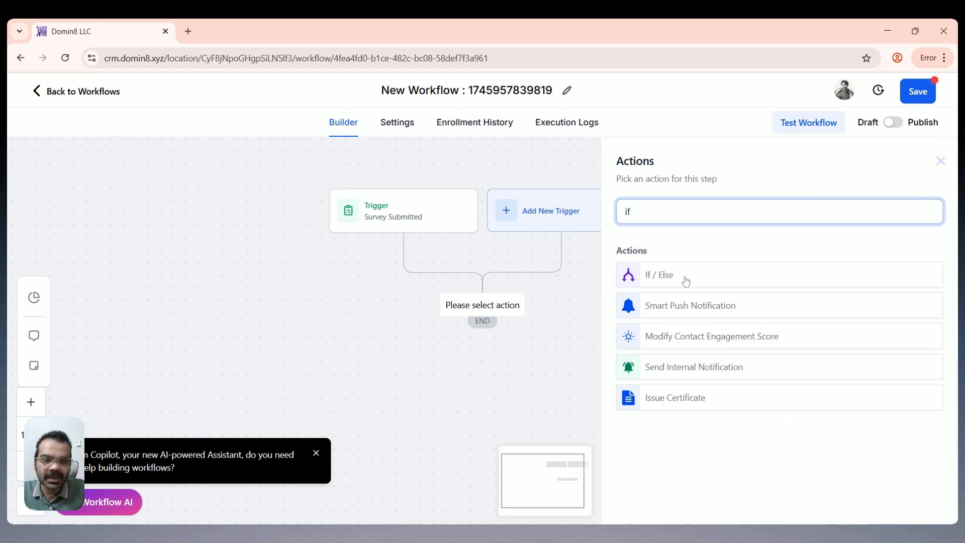
pyautogui.click(686, 281)
pyautogui.scroll(-4, 566, 301)
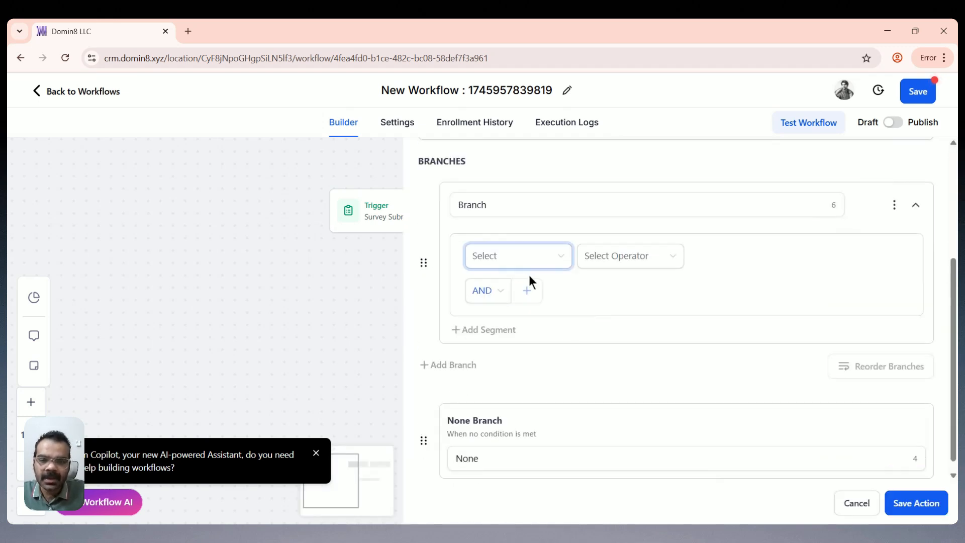
pyautogui.scroll(2, 528, 288)
pyautogui.scroll(-2, 527, 288)
# Step: Make the branch test Contact Details Score 19on less than 2 and save it
pyautogui.click(503, 255)
pyautogui.write('s')
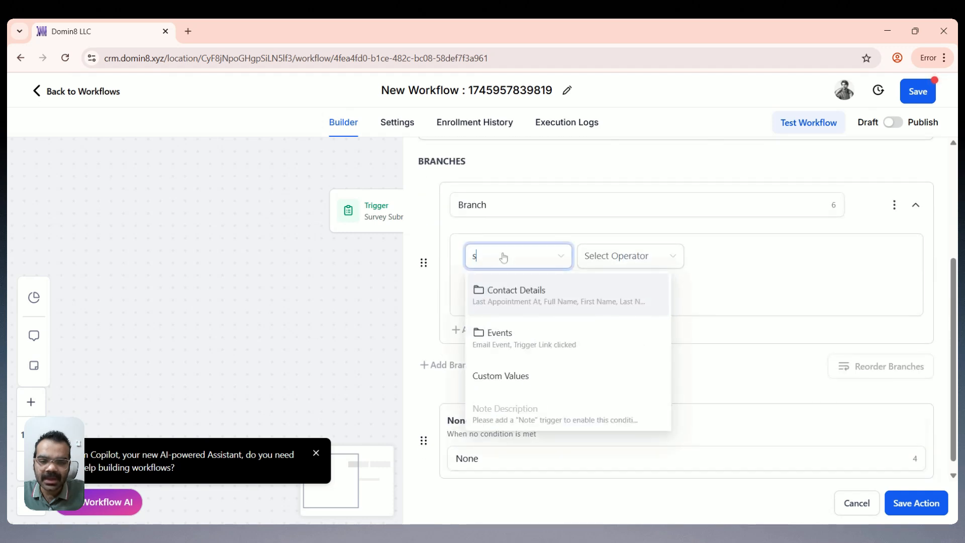
pyautogui.write('c')
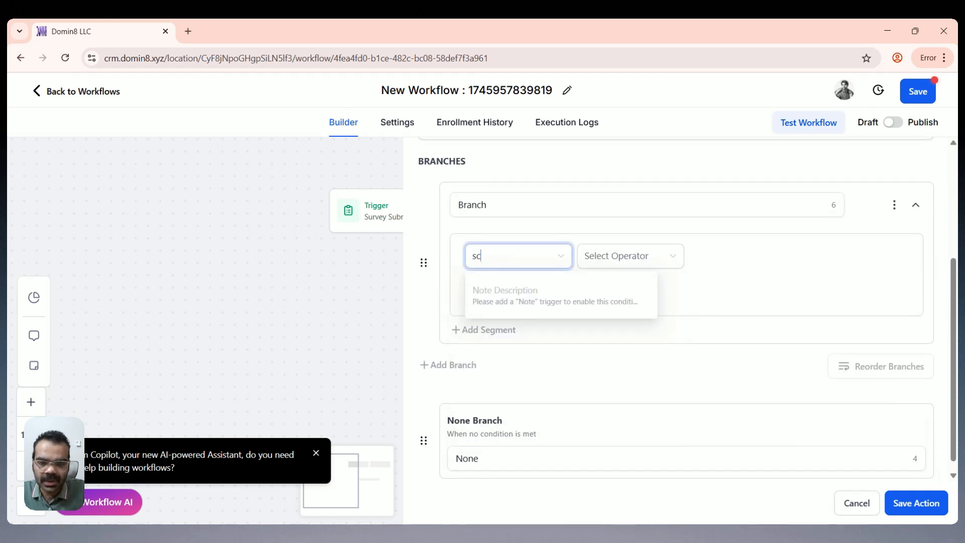
pyautogui.press('BackSpace')
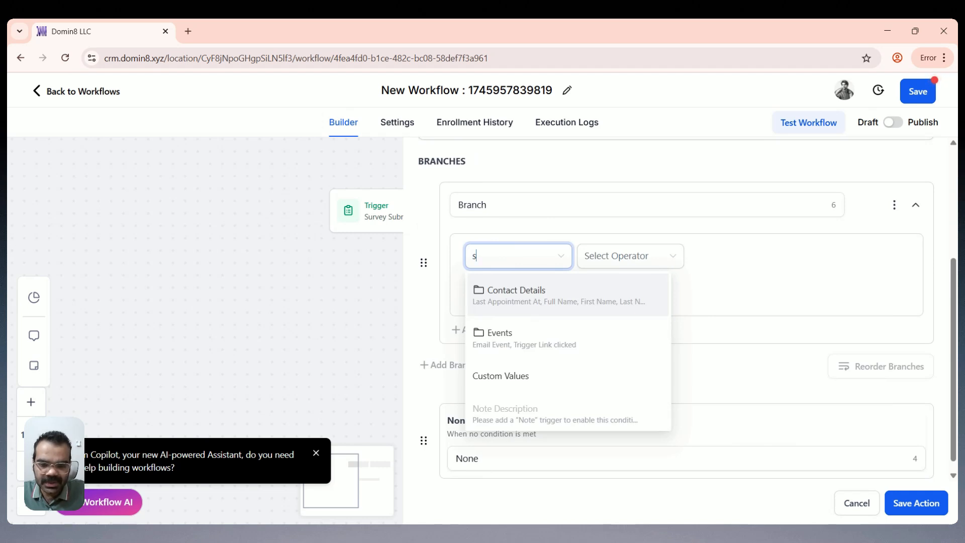
pyautogui.click(522, 296)
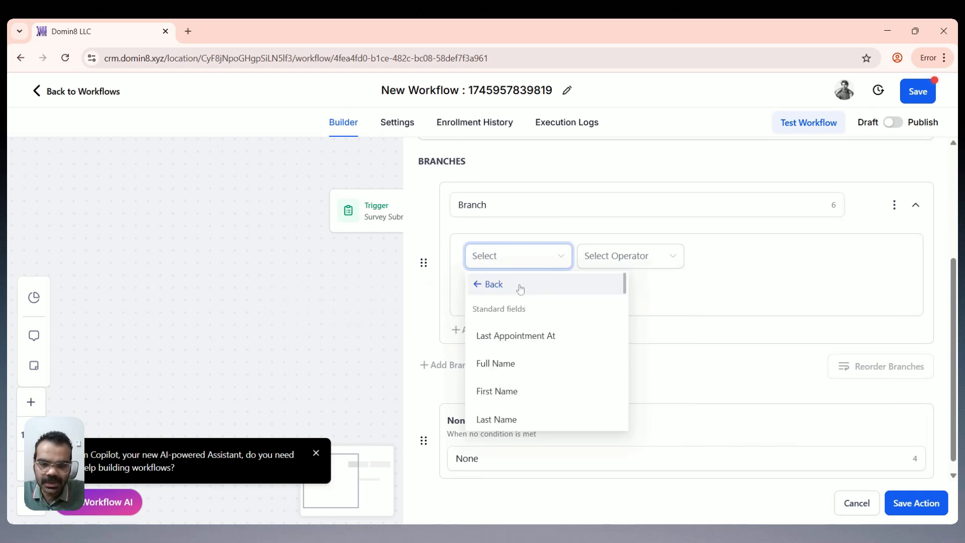
pyautogui.scroll(-10, 528, 336)
pyautogui.scroll(-5, 539, 335)
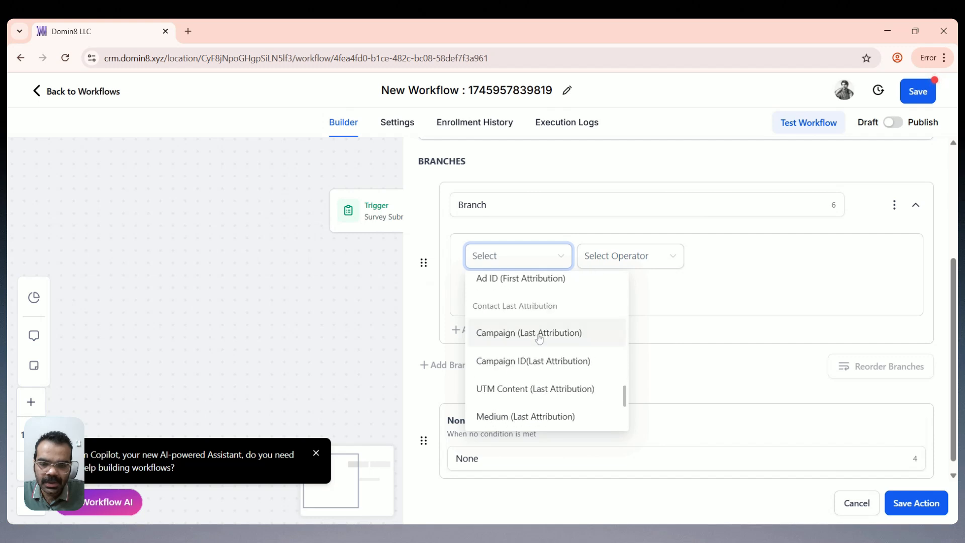
pyautogui.scroll(3, 553, 400)
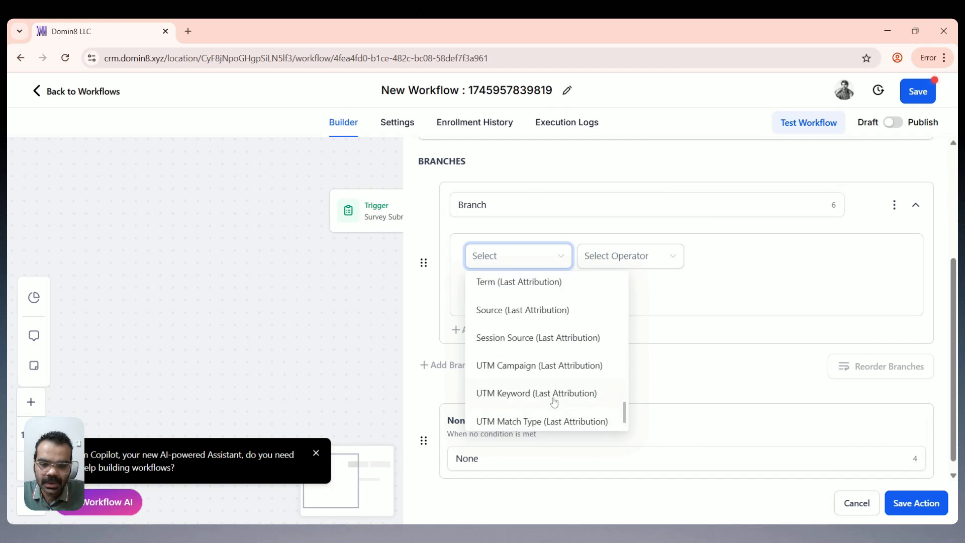
pyautogui.scroll(5, 554, 402)
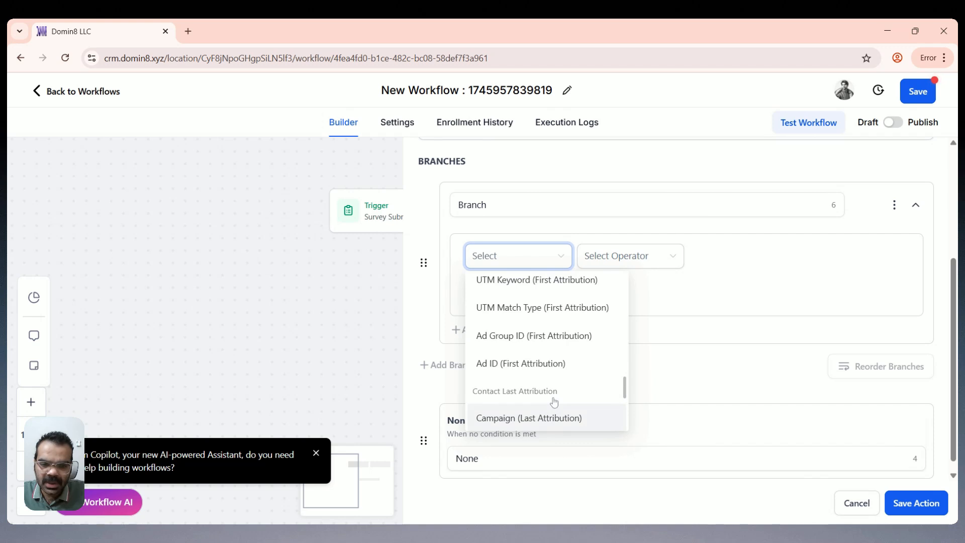
pyautogui.scroll(6, 554, 402)
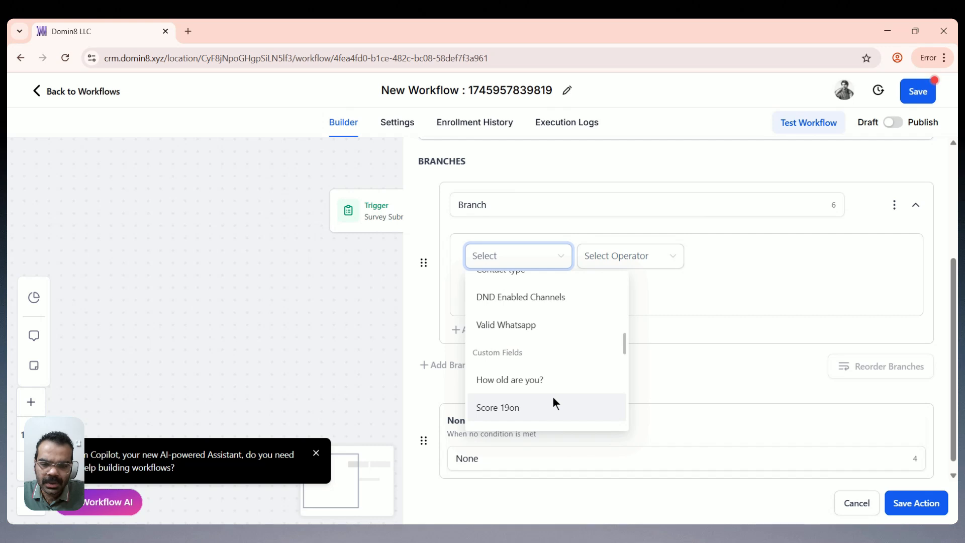
pyautogui.click(515, 409)
pyautogui.click(619, 267)
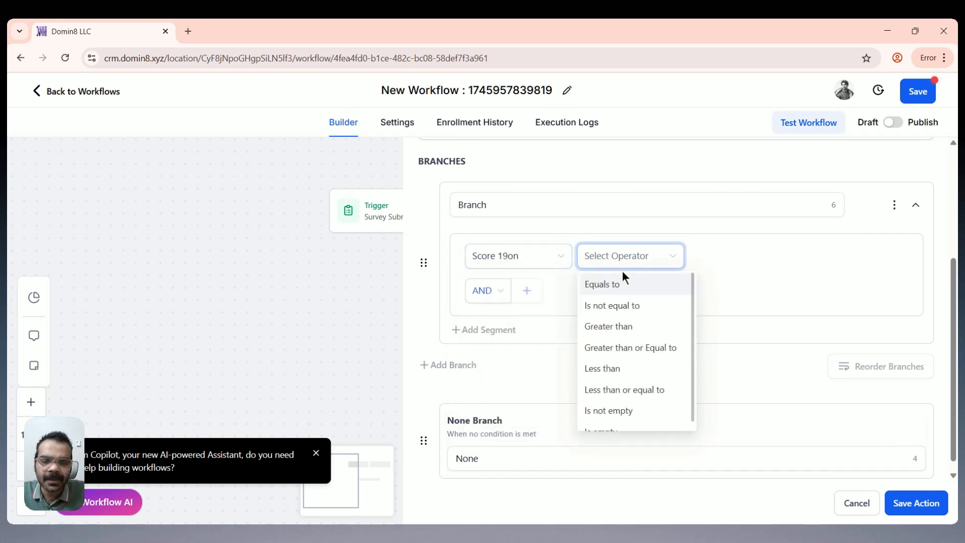
pyautogui.click(615, 370)
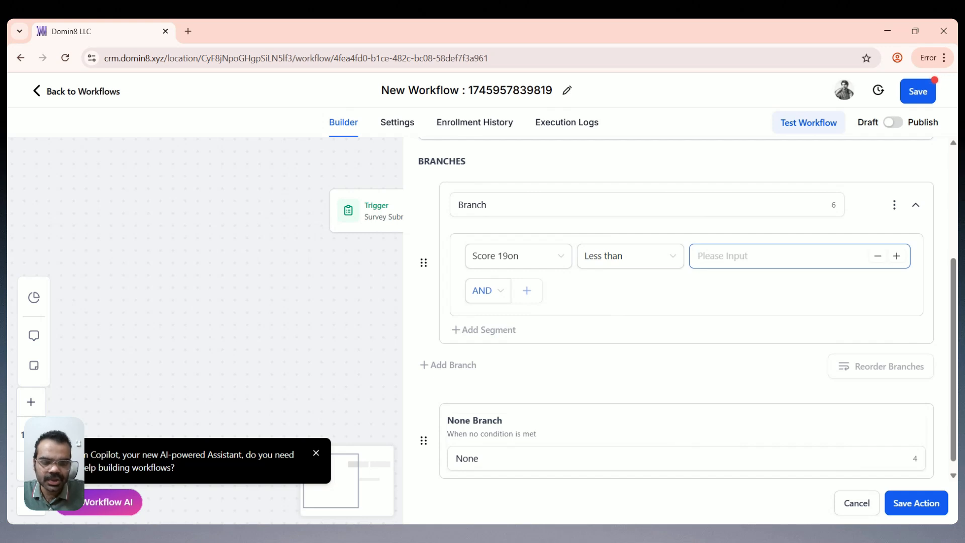
pyautogui.write('2')
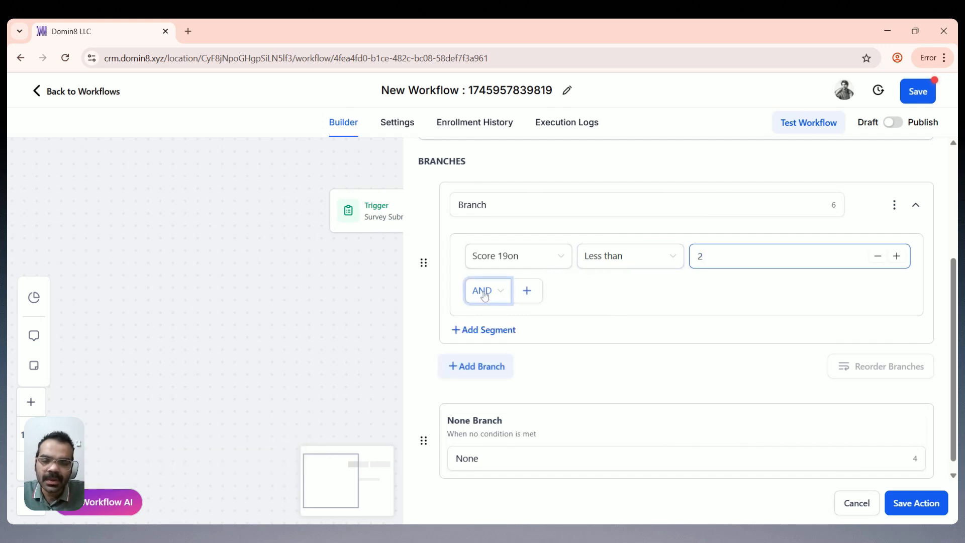
pyautogui.click(916, 503)
pyautogui.scroll(-2, 609, 379)
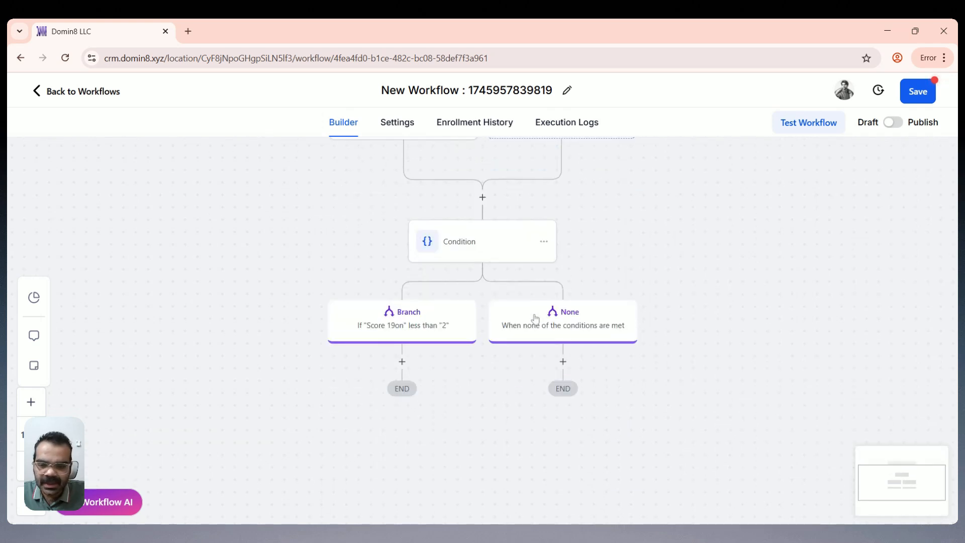
# Step: Add a Send Email action under the less-than-2 branch with message 'Your score is less than 2 so you are not e'
pyautogui.click(402, 362)
pyautogui.write('send')
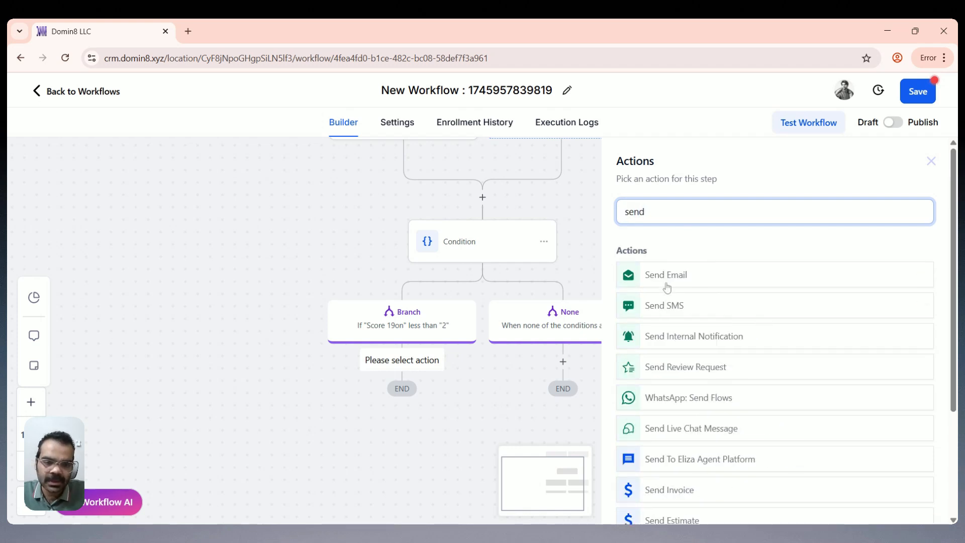
pyautogui.click(667, 288)
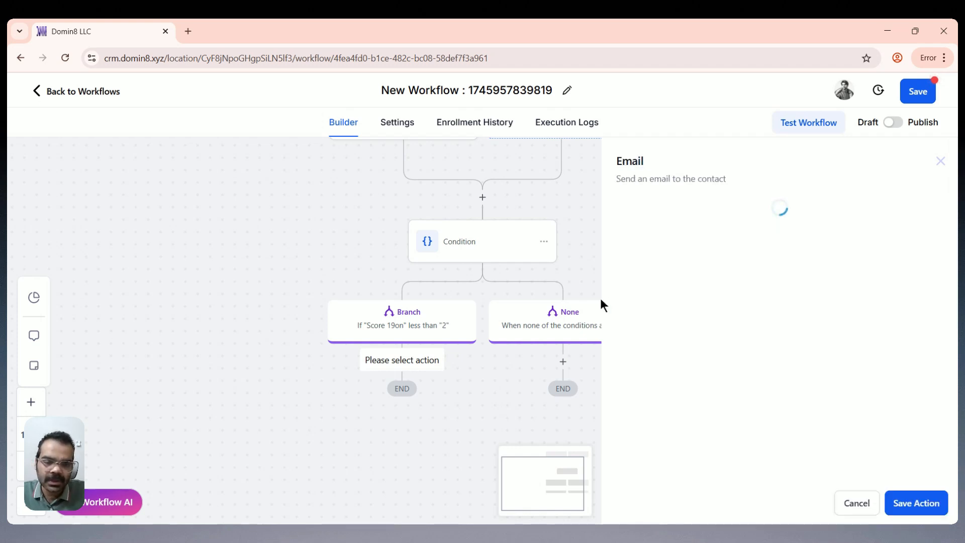
pyautogui.scroll(-5, 689, 302)
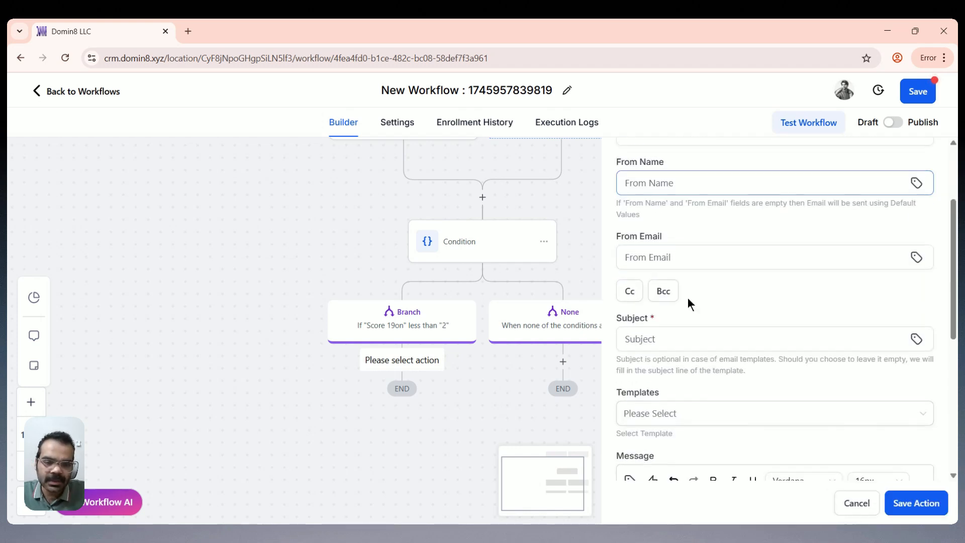
pyautogui.write('Yo')
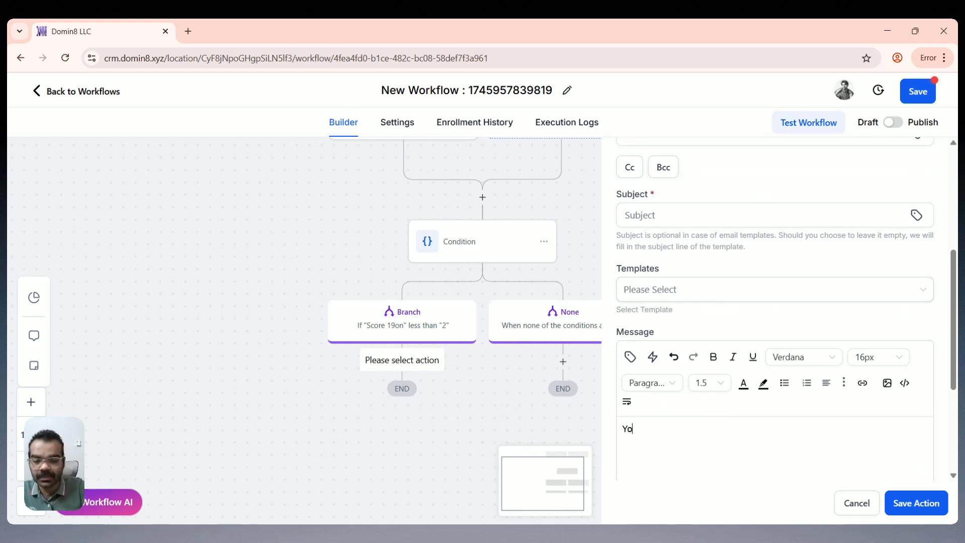
pyautogui.write('ur sc')
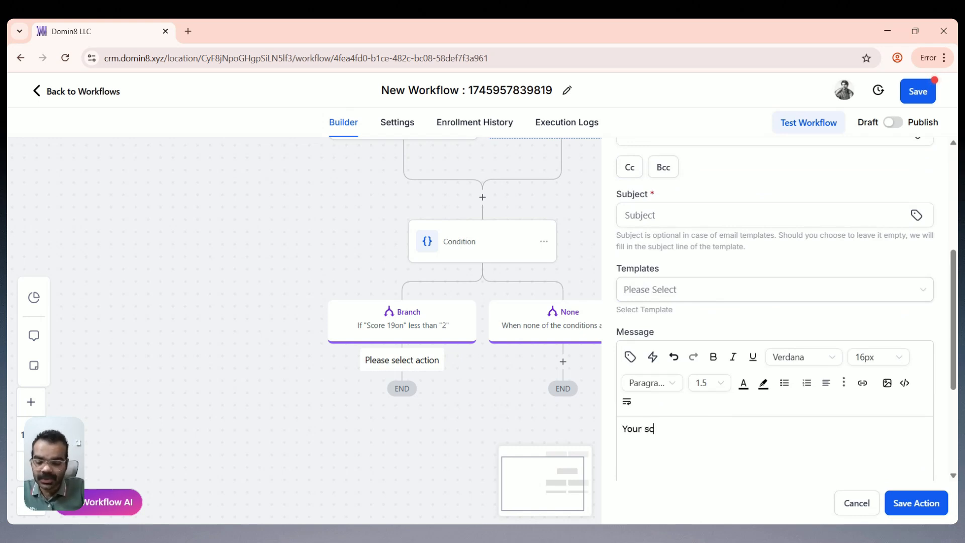
pyautogui.write('ore is less than 2')
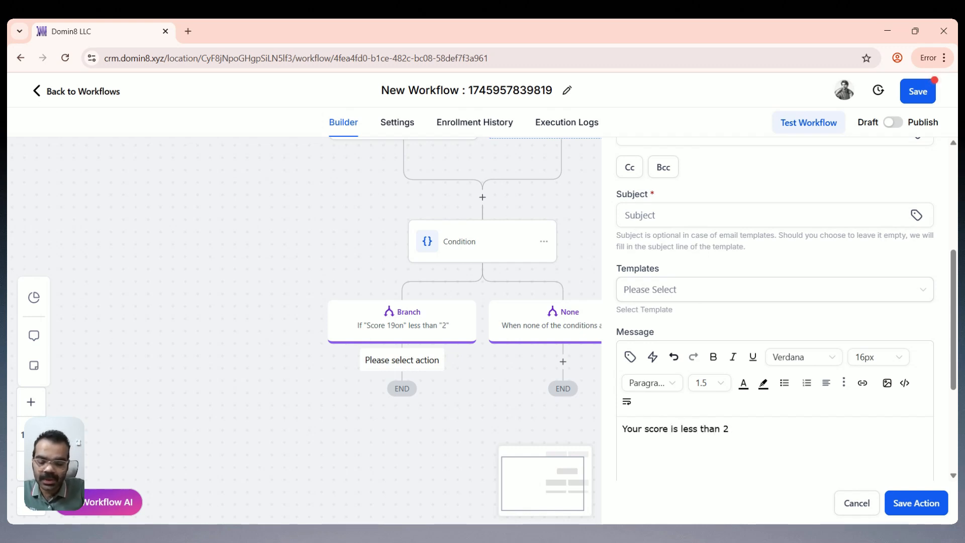
pyautogui.write(' so you ')
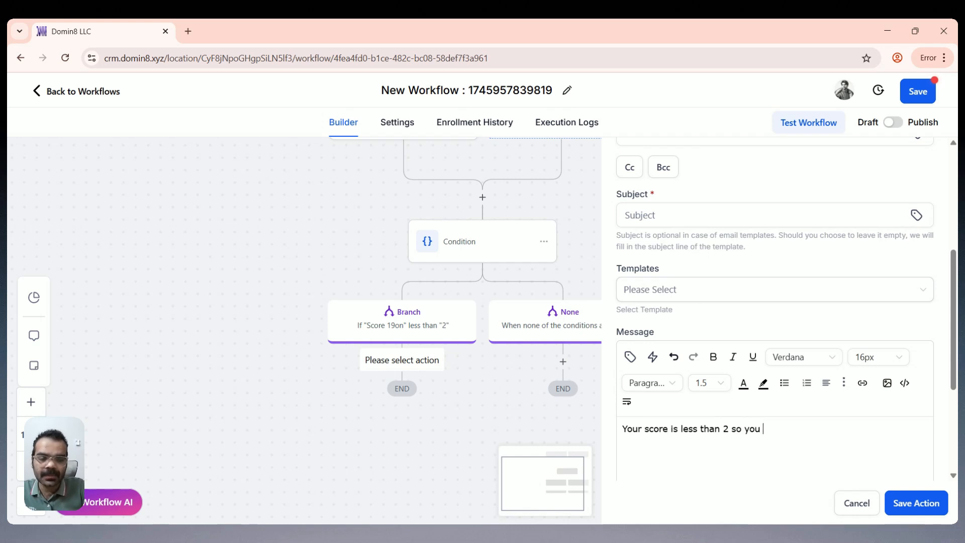
pyautogui.write('are not')
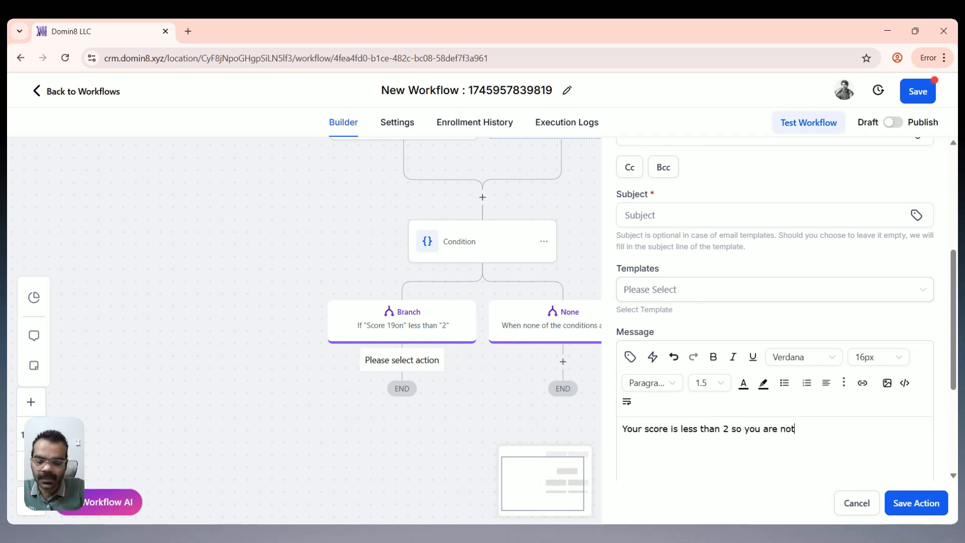
pyautogui.write(' eligible.')
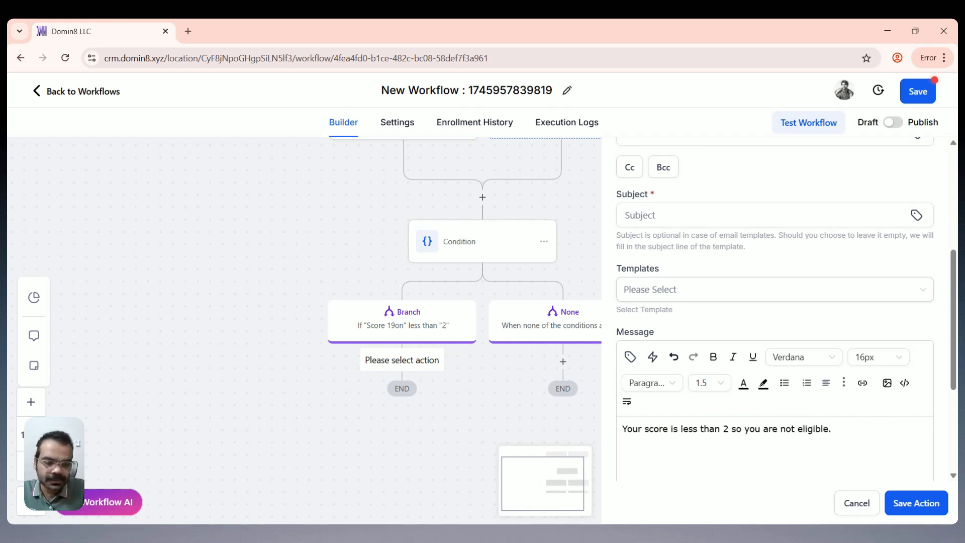
pyautogui.click(892, 509)
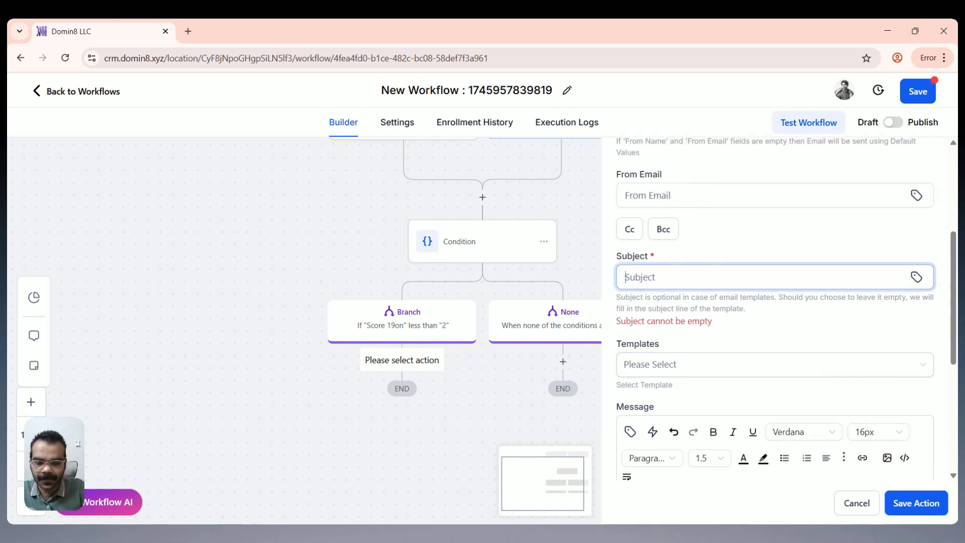
# Step: Set the email subject to 'Hi {{contact.first_name}} - Score is less than 2' and save
pyautogui.write('Hi')
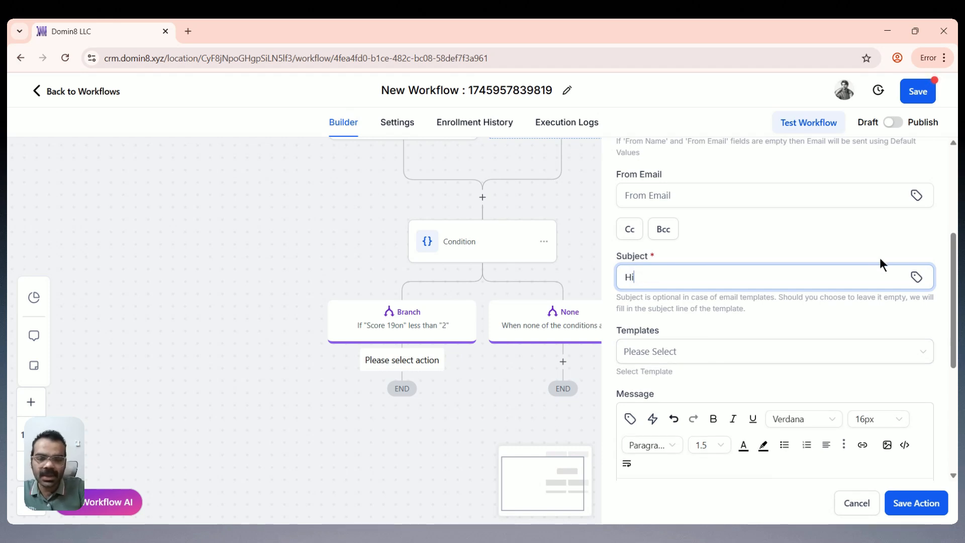
pyautogui.click(916, 277)
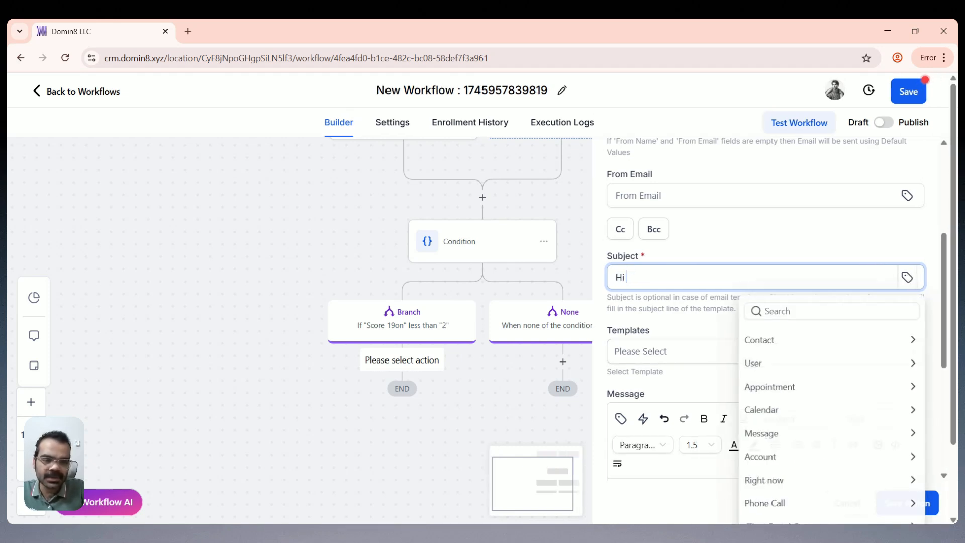
pyautogui.click(777, 340)
pyautogui.click(776, 384)
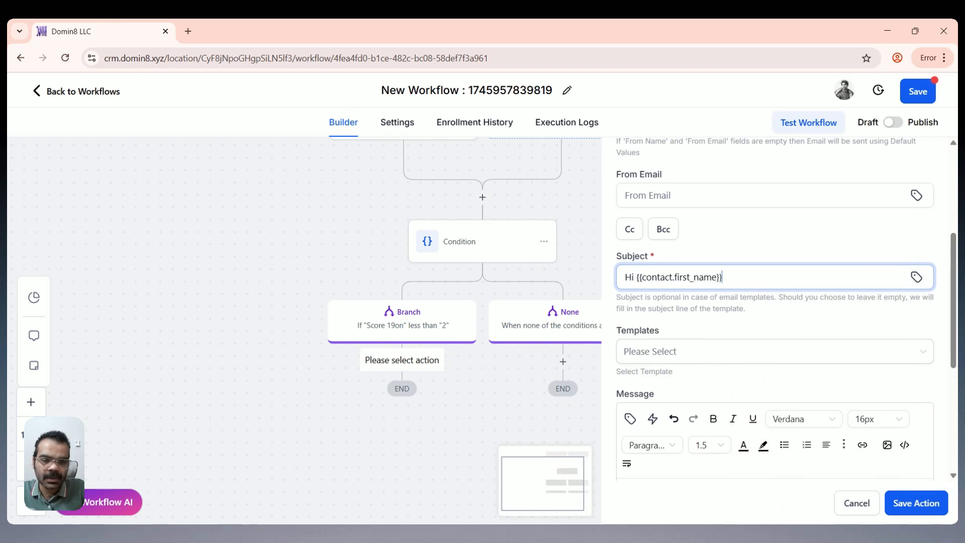
pyautogui.write('- Sco')
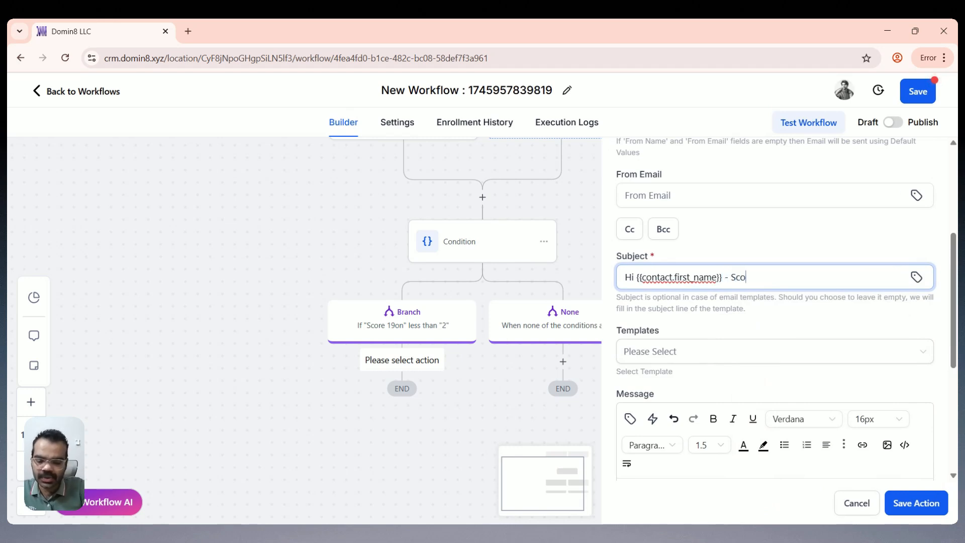
pyautogui.write('re is less than 2')
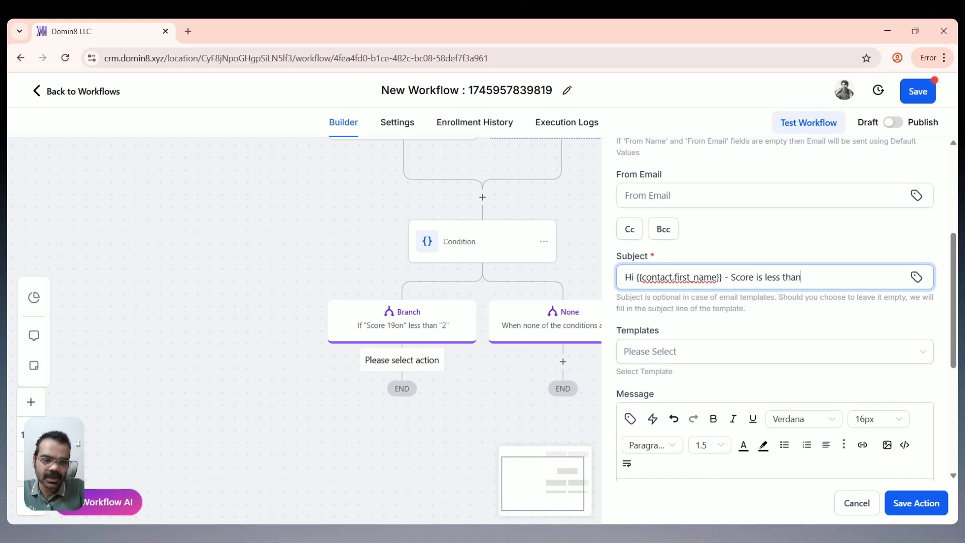
pyautogui.click(903, 504)
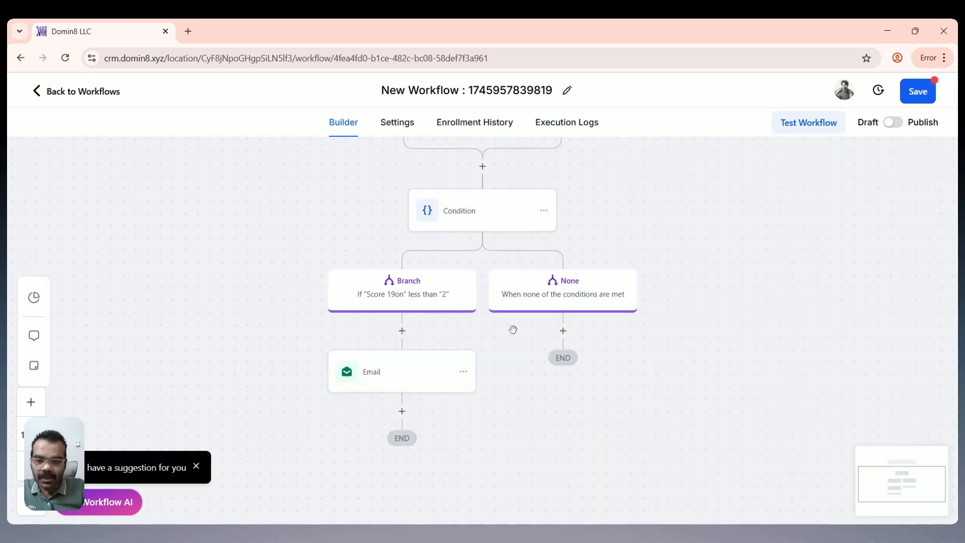
# Step: Add a second branch to the If / Else condition
pyautogui.click(425, 300)
pyautogui.scroll(-4, 561, 303)
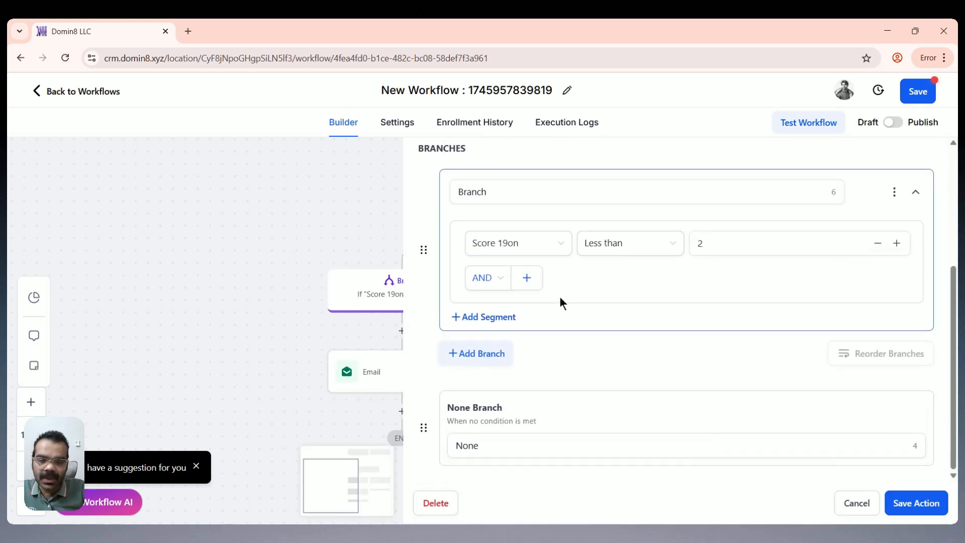
pyautogui.click(477, 354)
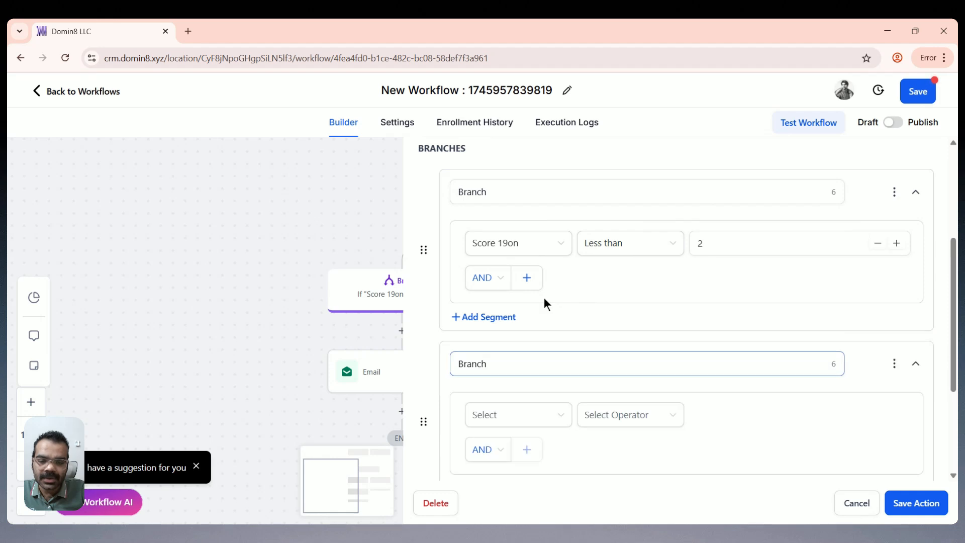
pyautogui.scroll(-3, 525, 338)
# Step: Set the new branch to Score 19on greater than 2 and save it
pyautogui.click(528, 291)
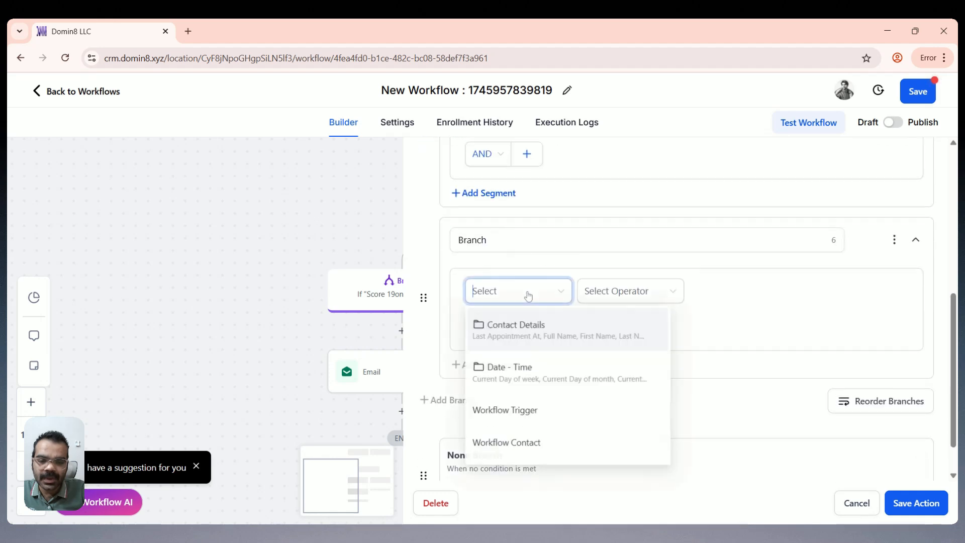
pyautogui.click(528, 323)
pyautogui.scroll(-5, 522, 372)
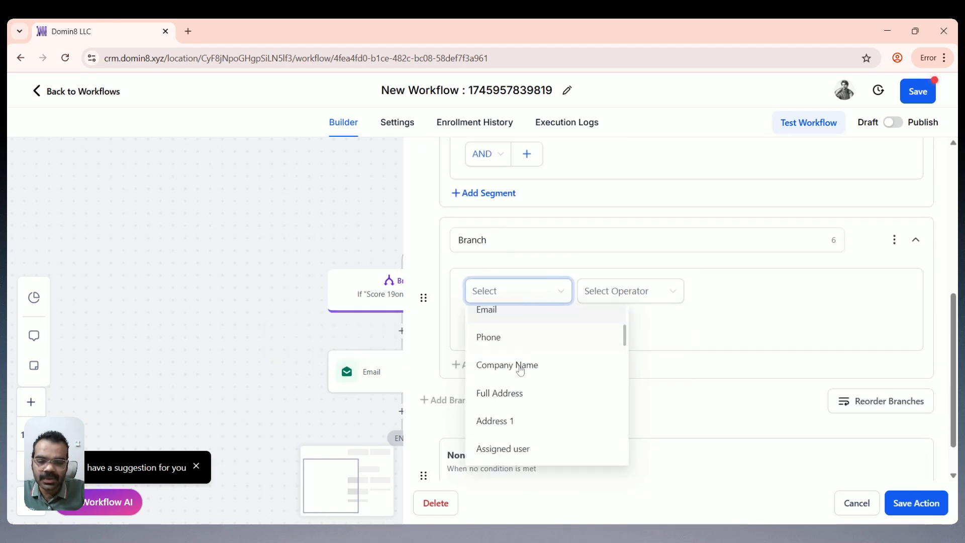
pyautogui.scroll(-5, 519, 371)
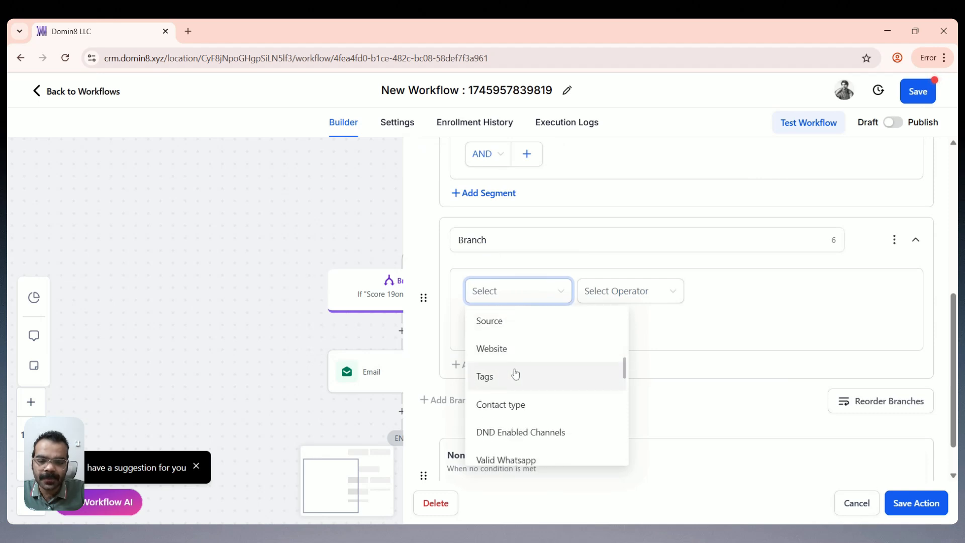
pyautogui.write('sc')
pyautogui.click(509, 351)
pyautogui.click(610, 289)
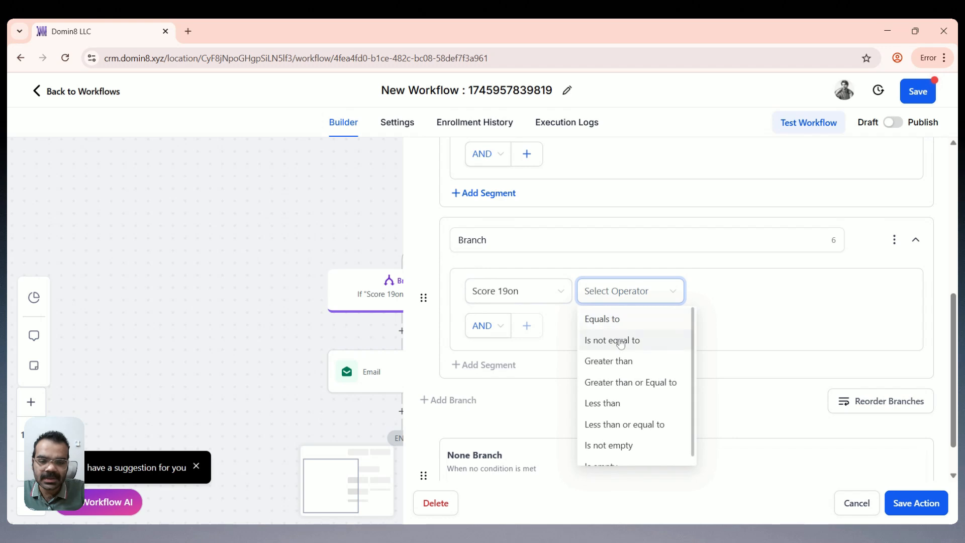
pyautogui.click(623, 361)
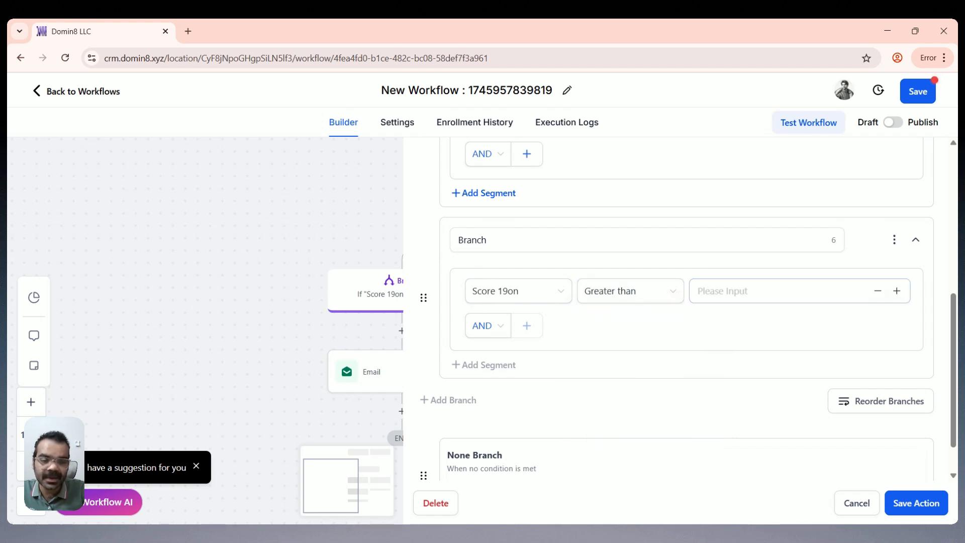
pyautogui.write('2')
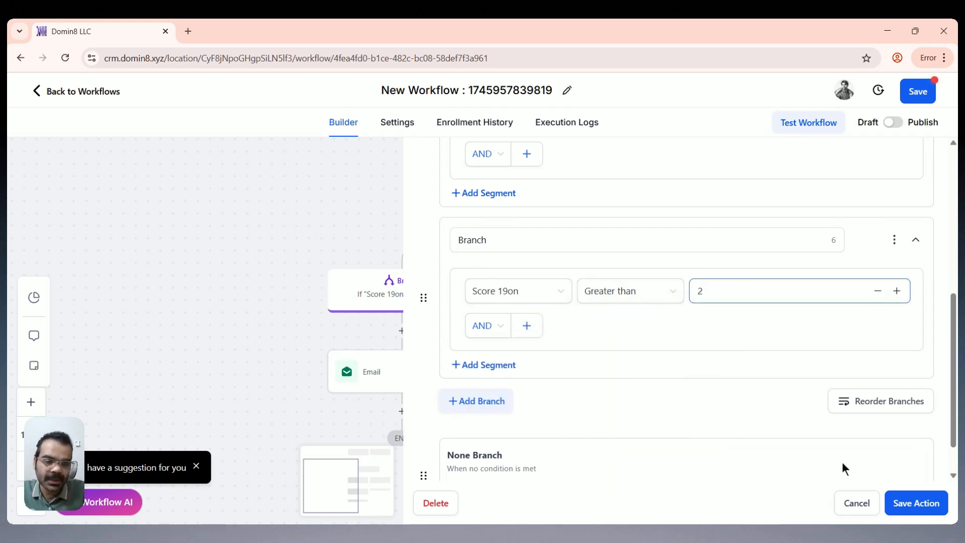
pyautogui.click(927, 504)
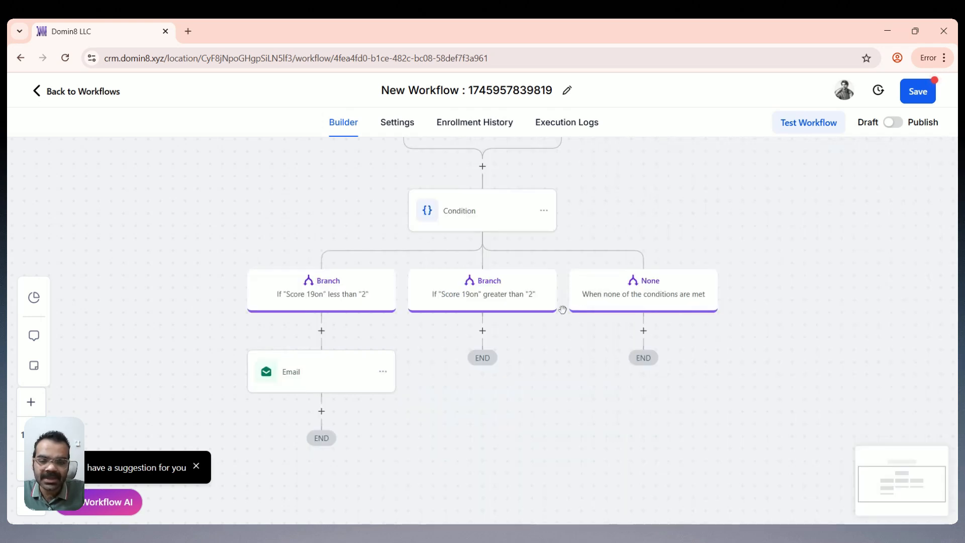
# Step: Add a Send Email action under the greater-than-2 branch
pyautogui.click(486, 337)
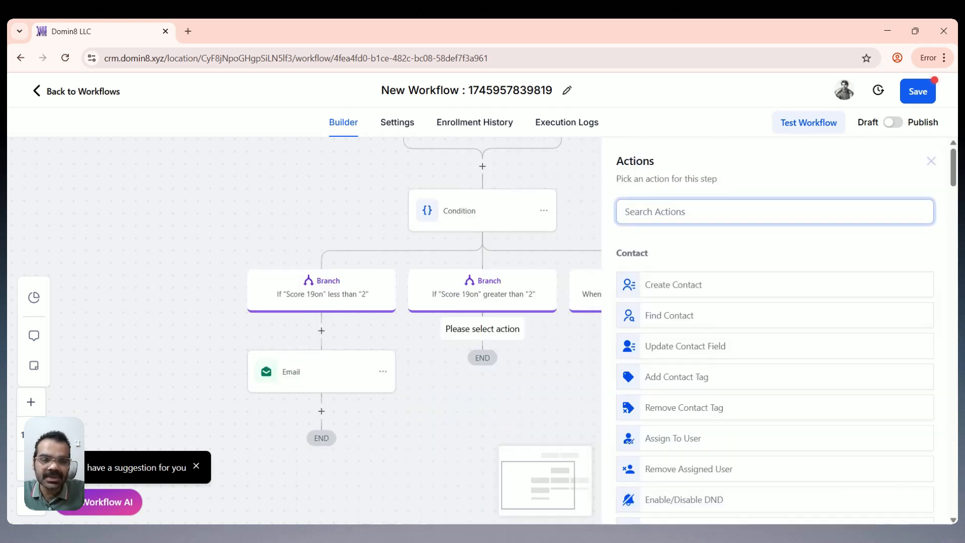
pyautogui.write('se')
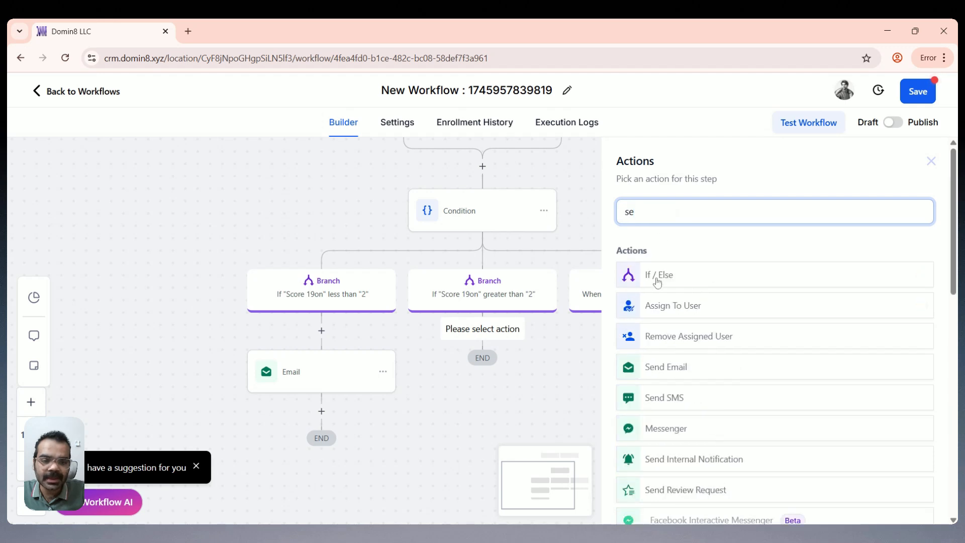
pyautogui.click(663, 358)
pyautogui.scroll(-5, 724, 442)
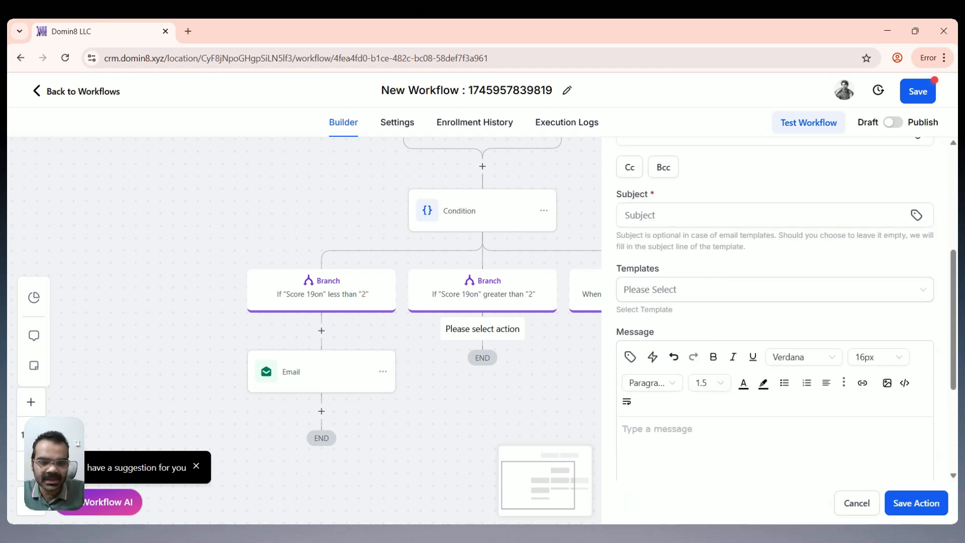
pyautogui.scroll(3, 723, 442)
# Step: Write 'Hi {{contact.first_name}} - you r score is greater than 2' and copy the score sentence
pyautogui.click(653, 257)
pyautogui.write('Hi')
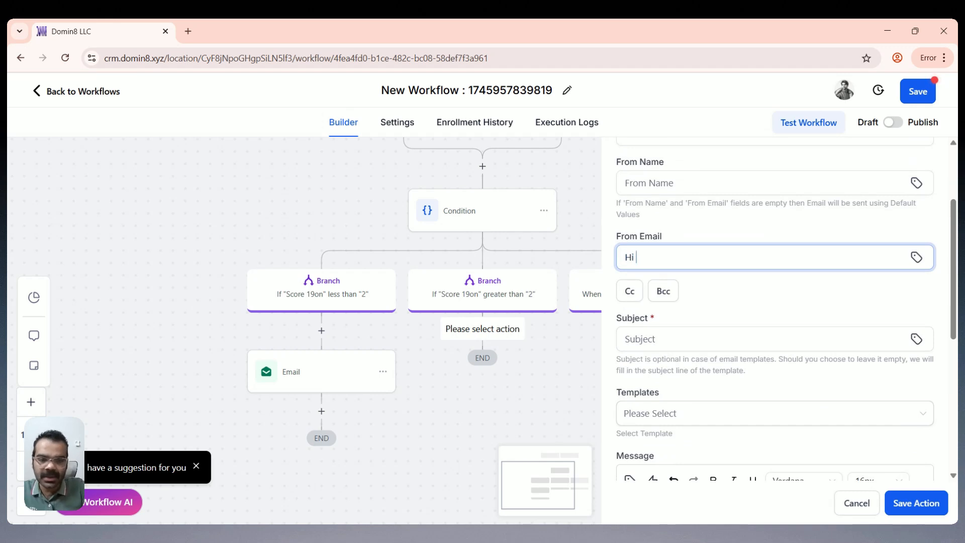
pyautogui.click(907, 257)
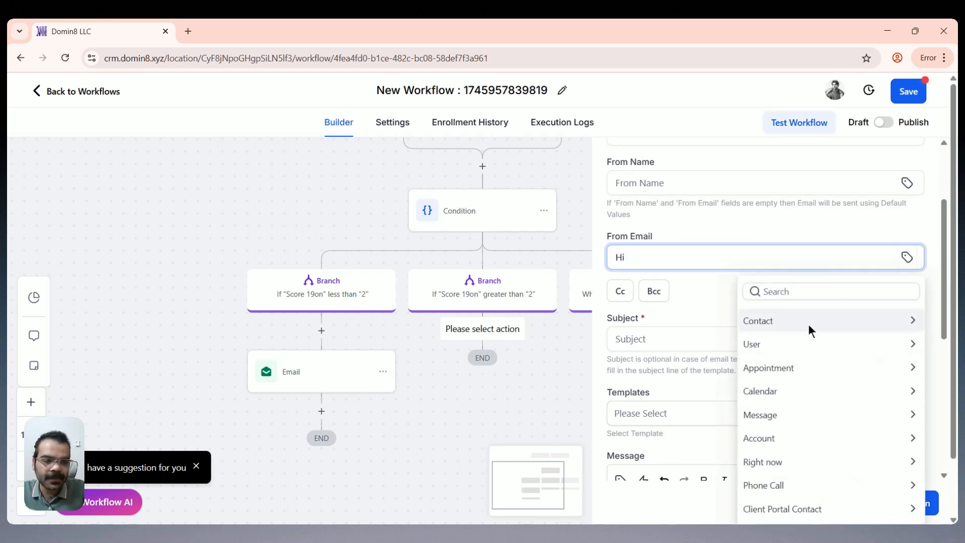
pyautogui.click(808, 324)
pyautogui.click(772, 368)
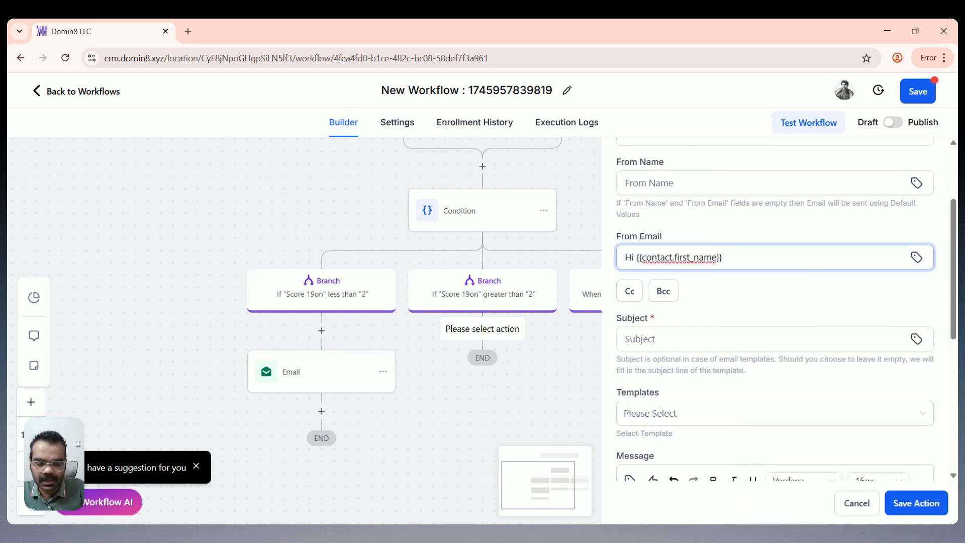
pyautogui.write('- you ')
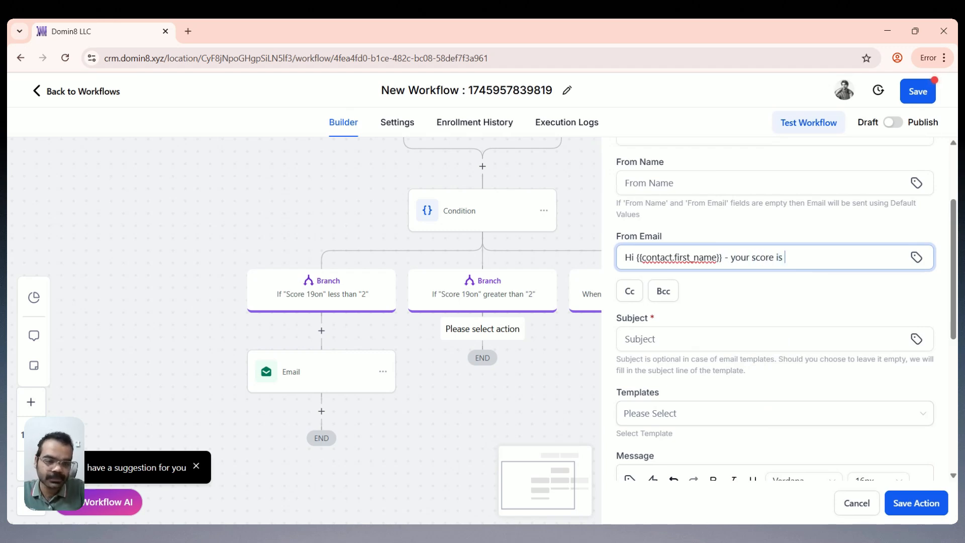
pyautogui.write('r score is greate')
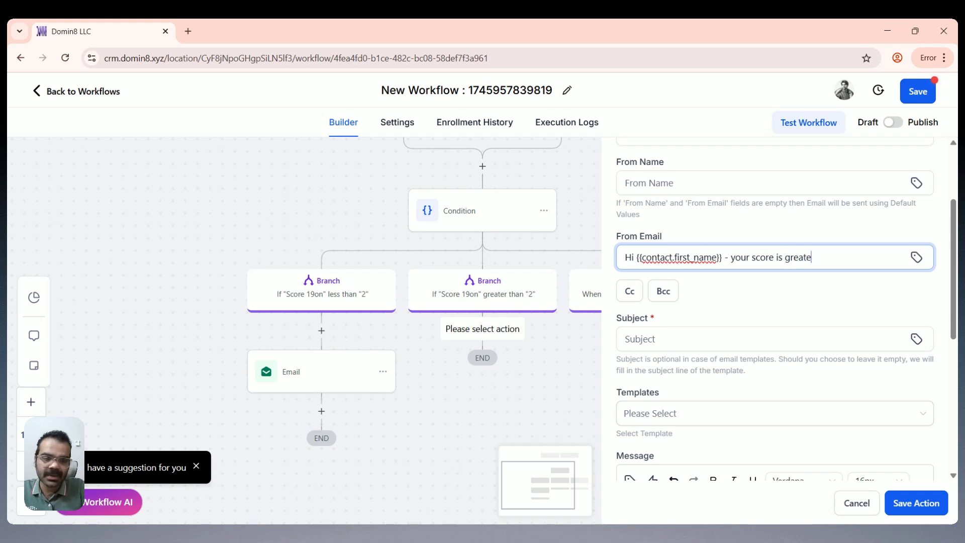
pyautogui.write('r than 2.')
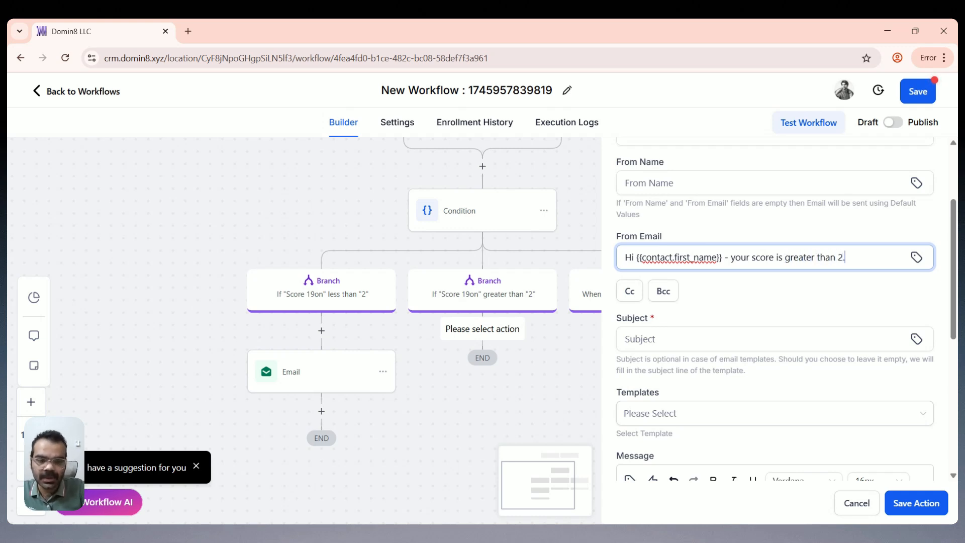
pyautogui.moveTo(731, 257); pyautogui.dragTo(846, 289)
pyautogui.hotkey('ctrl', 'c')
# Step: Make the message body the score sentence followed by 'so you are eligible'
pyautogui.scroll(-5, 846, 288)
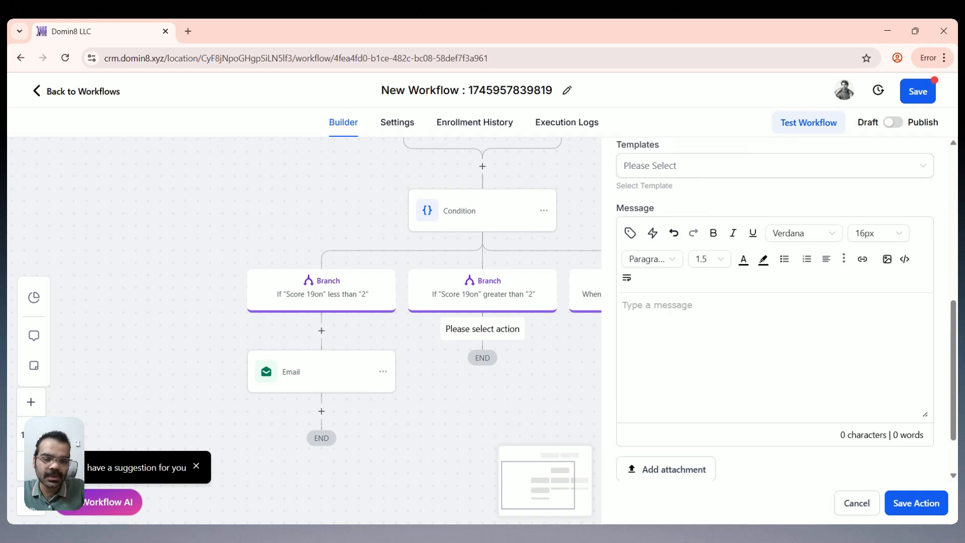
pyautogui.click(847, 312)
pyautogui.hotkey('ctrl', 'v')
pyautogui.write('so ')
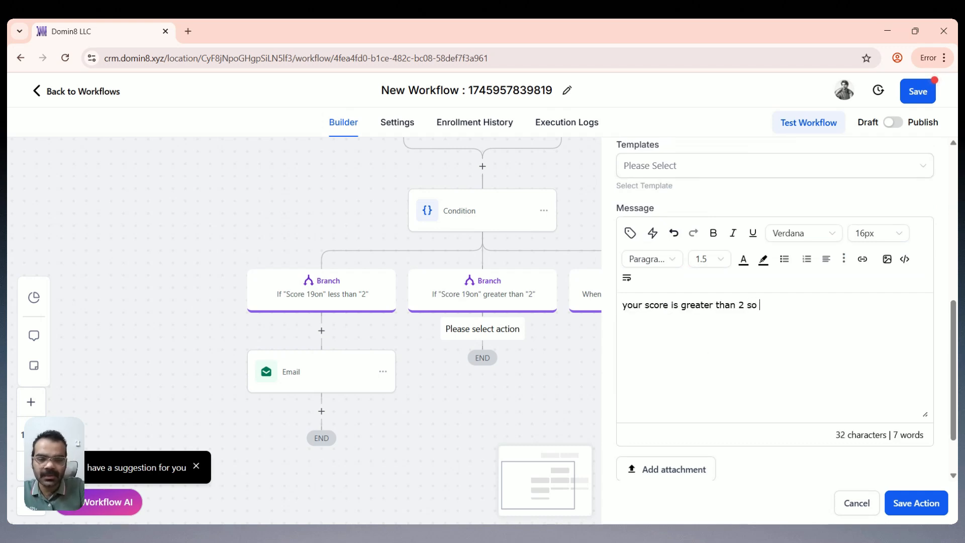
pyautogui.write('you are eligible.')
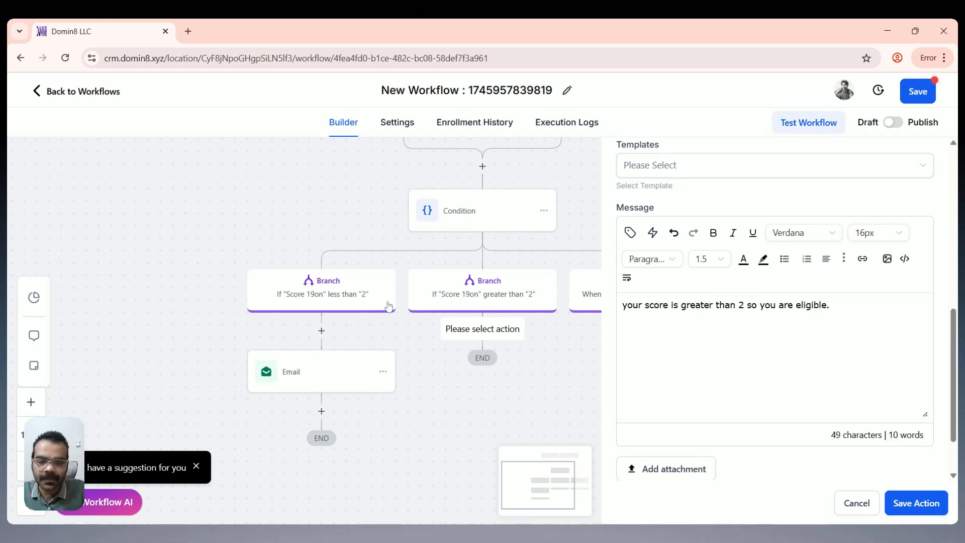
pyautogui.click(900, 507)
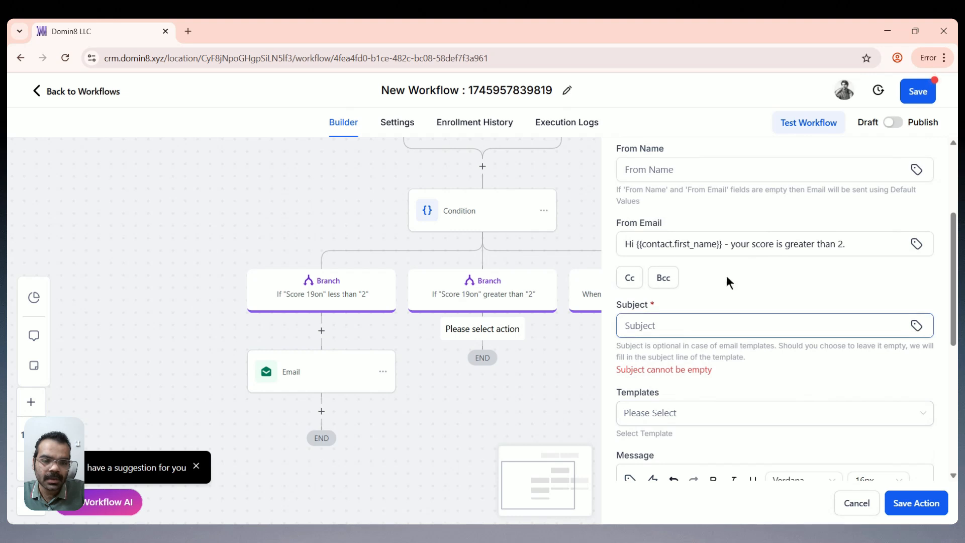
# Step: Move the misplaced greeting from the From Email field into the email subject
pyautogui.click(729, 244)
pyautogui.hotkey('ctrl', 'a')
pyautogui.hotkey('ctrl', 'x')
pyautogui.click(729, 326)
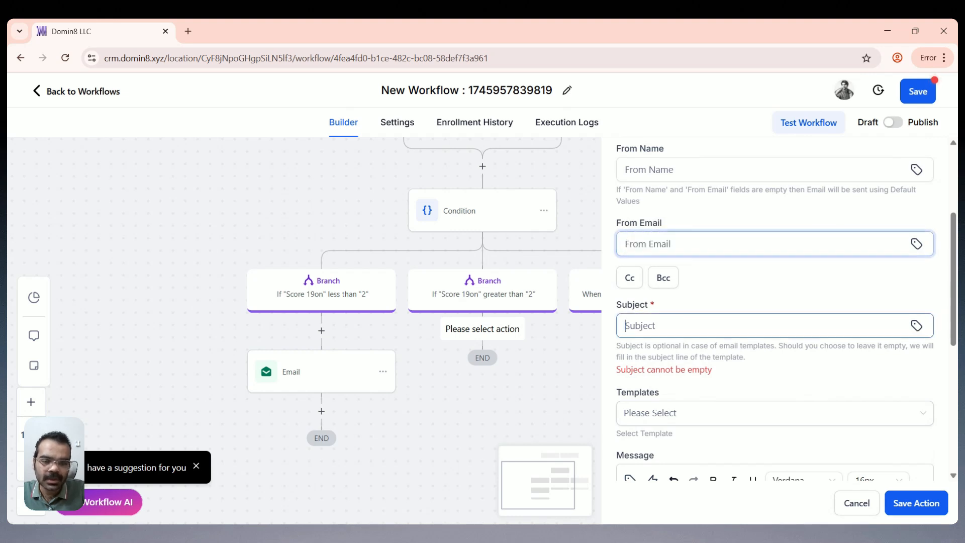
pyautogui.hotkey('ctrl', 'v')
pyautogui.scroll(-1, 919, 458)
pyautogui.scroll(-2, 852, 366)
# Step: Save the second email action and the whole workflow
pyautogui.click(916, 503)
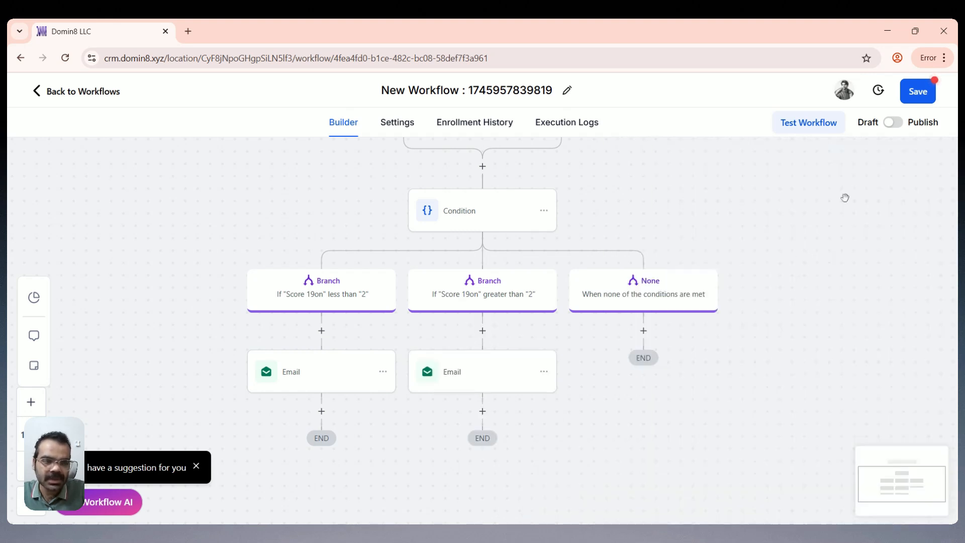
pyautogui.click(914, 91)
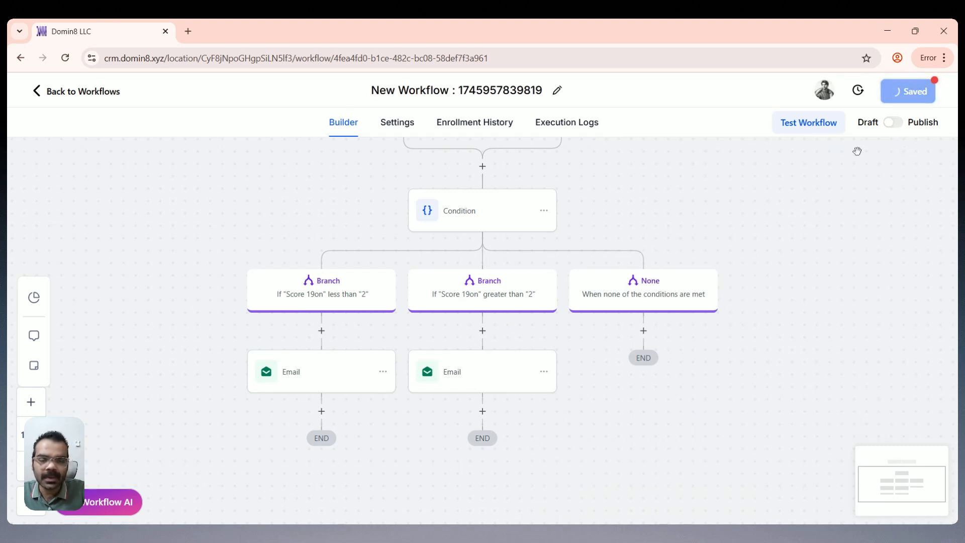
pyautogui.click(937, 98)
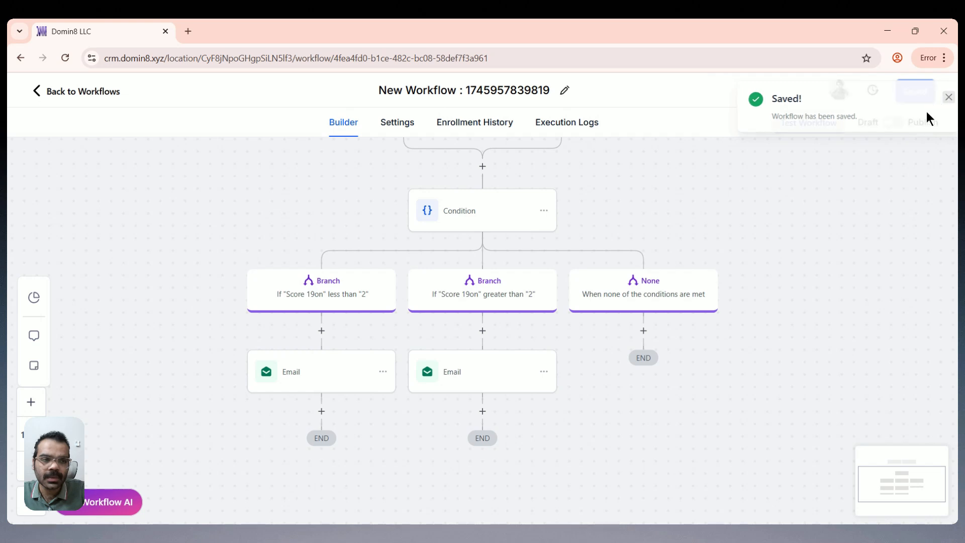
# Step: Switch the workflow from Draft to Publish, save it, and return to the workflows list
pyautogui.click(895, 124)
pyautogui.click(909, 101)
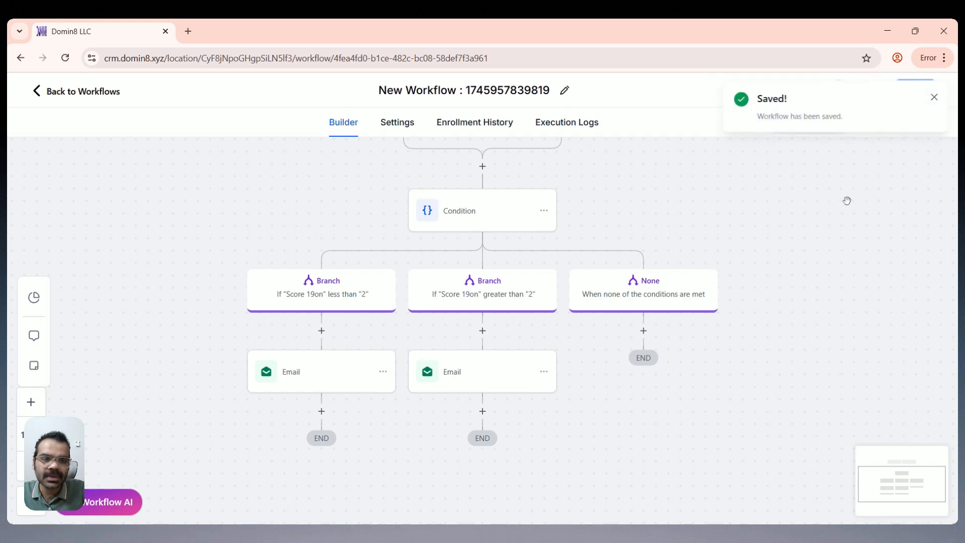
pyautogui.click(933, 97)
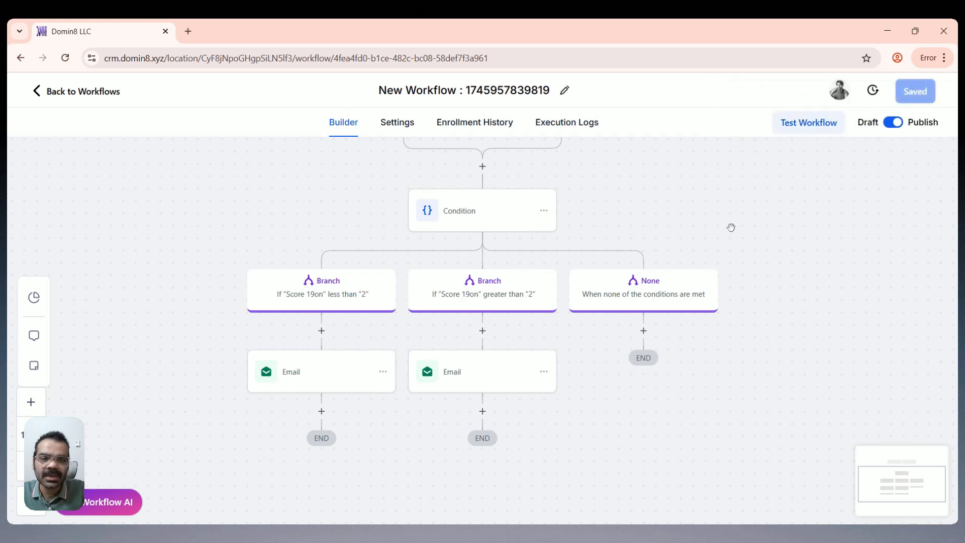
pyautogui.click(113, 95)
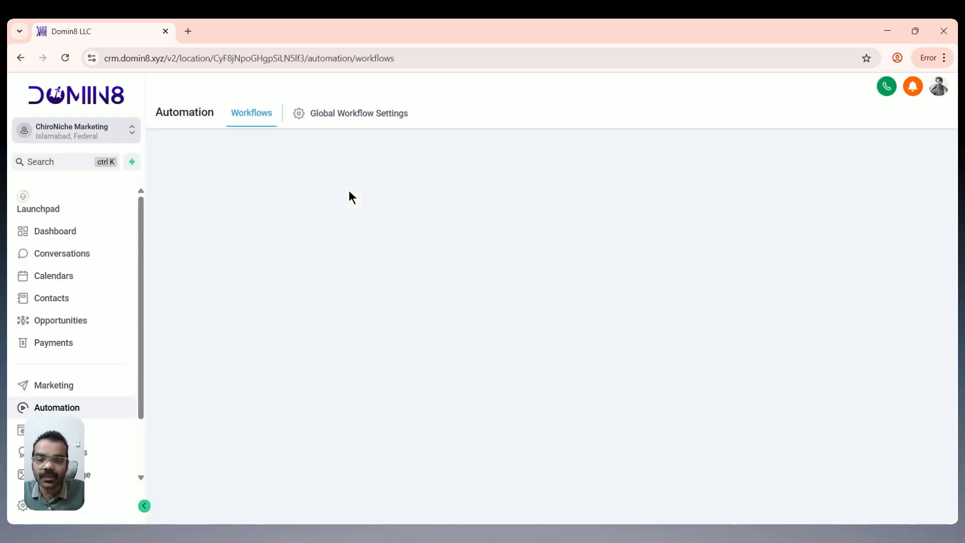
# Step: Open Survey 0 in the survey builder under Sites
pyautogui.click(55, 429)
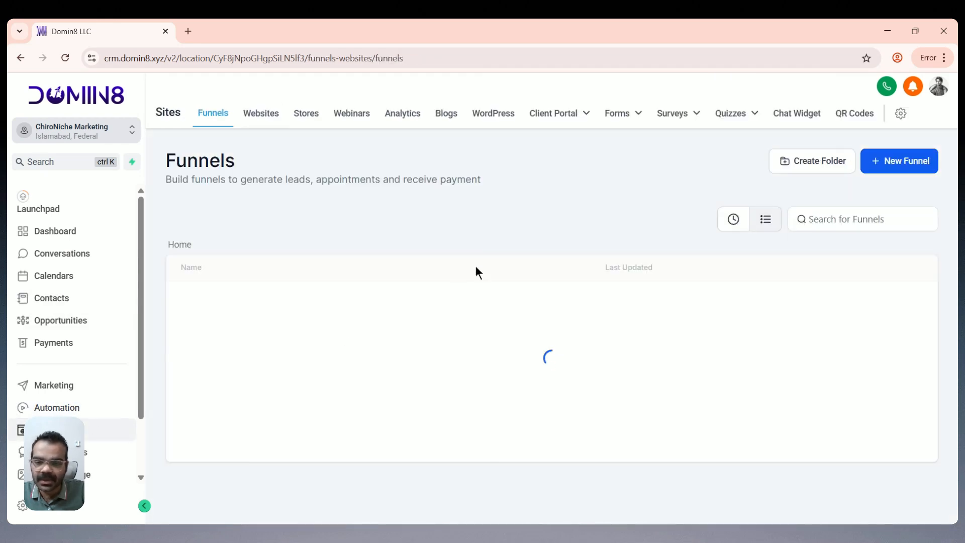
pyautogui.click(666, 142)
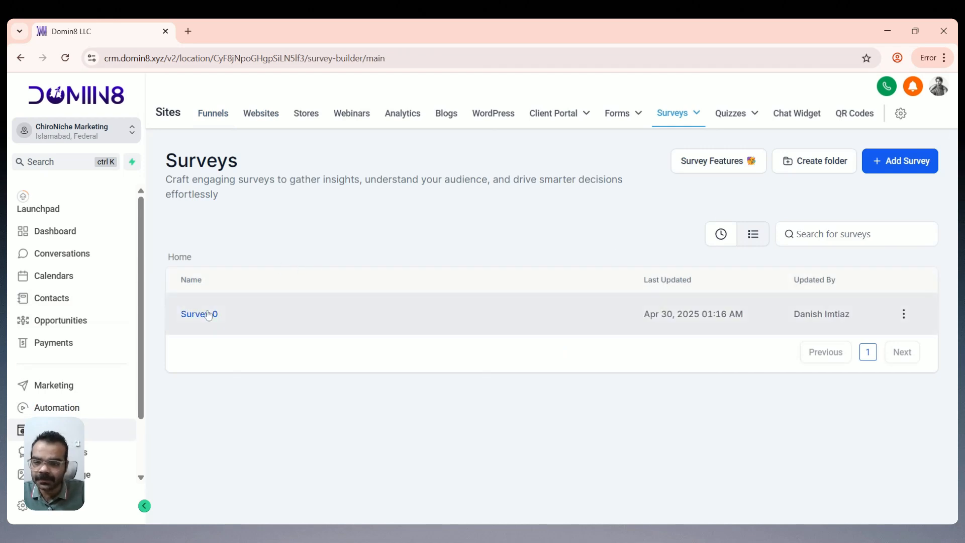
pyautogui.click(200, 315)
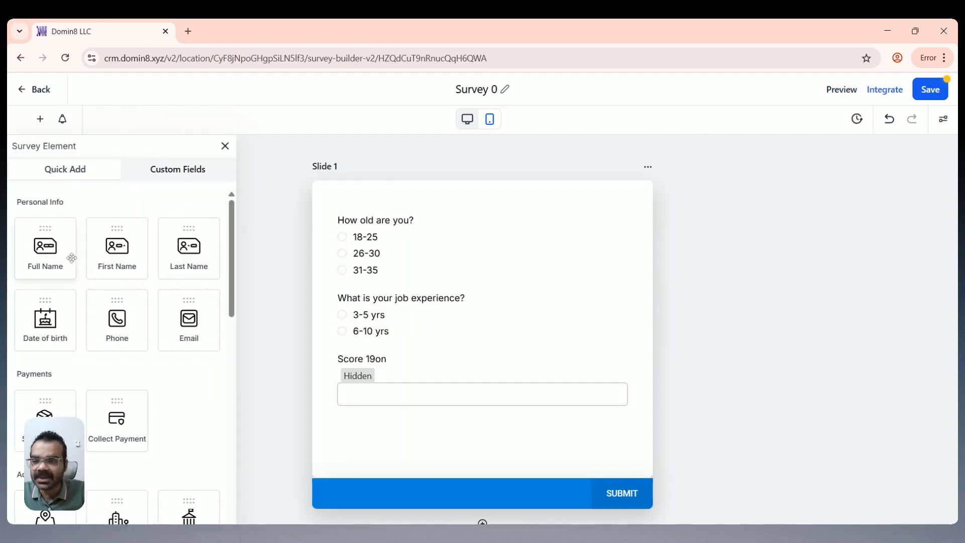
# Step: Add Email and First Name fields to the top of the survey and save it
pyautogui.moveTo(183, 335); pyautogui.dragTo(433, 269)
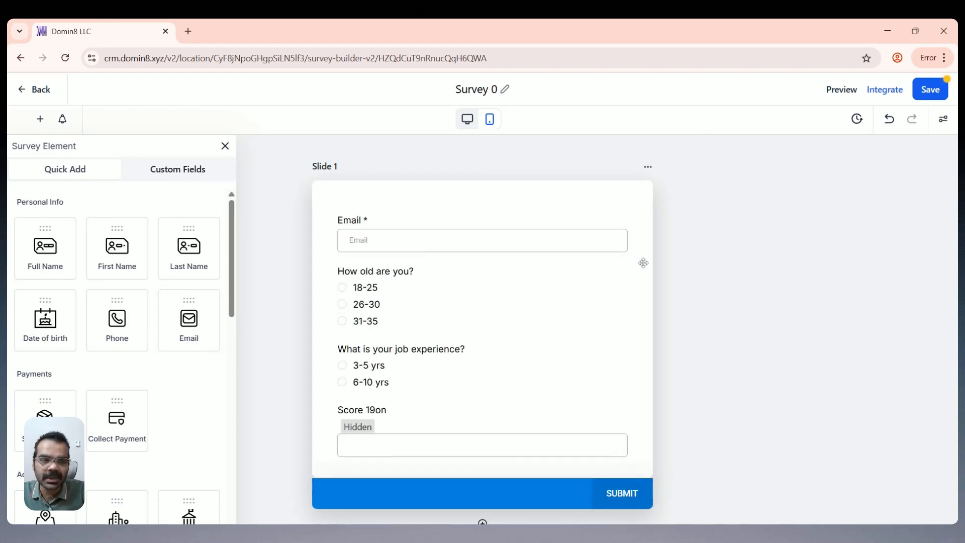
pyautogui.click(123, 244)
pyautogui.click(924, 89)
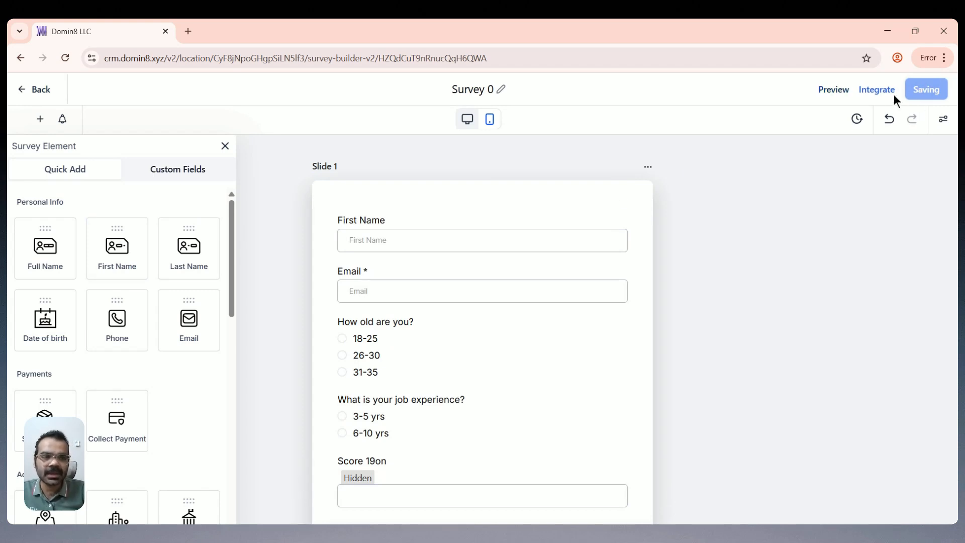
pyautogui.click(936, 94)
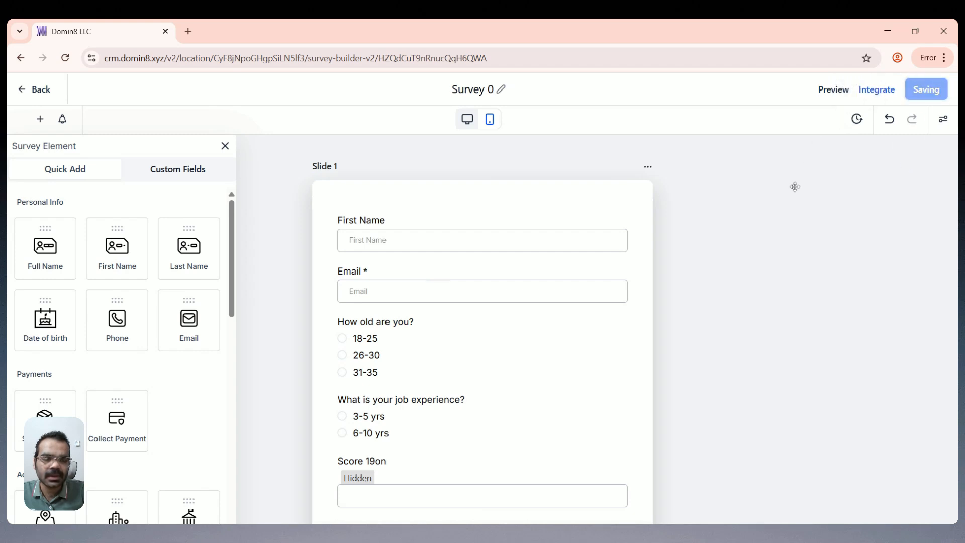
# Step: Preview the survey live and fill in a test name and email address
pyautogui.click(832, 91)
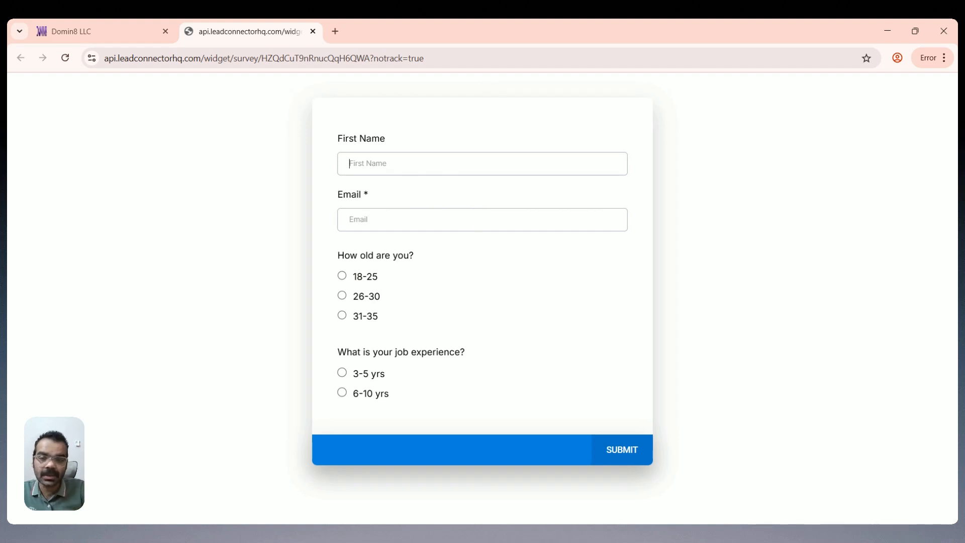
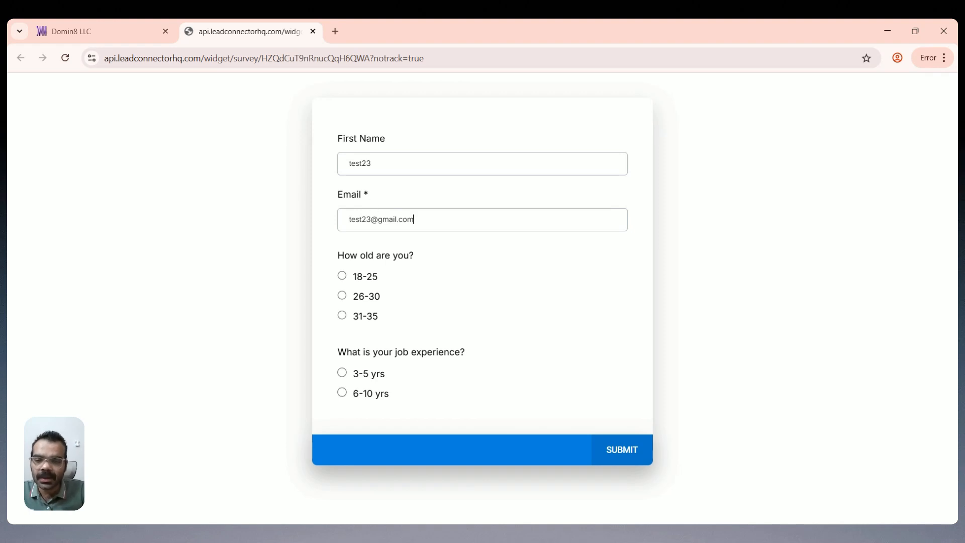
# Step: Answer 18-25 and 6-10 yrs, submit the form, then reload after the reCAPTCHA error
pyautogui.click(343, 393)
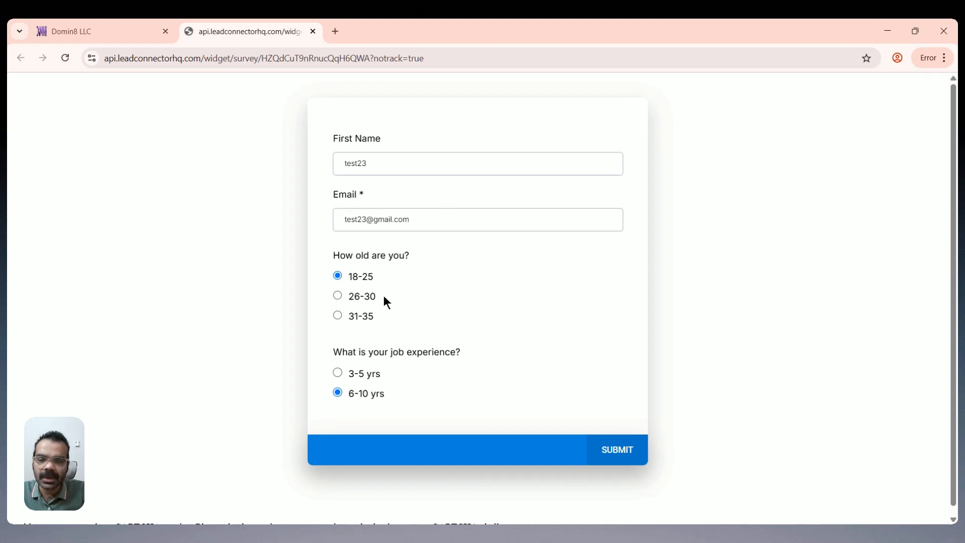
pyautogui.scroll(-1, 385, 281)
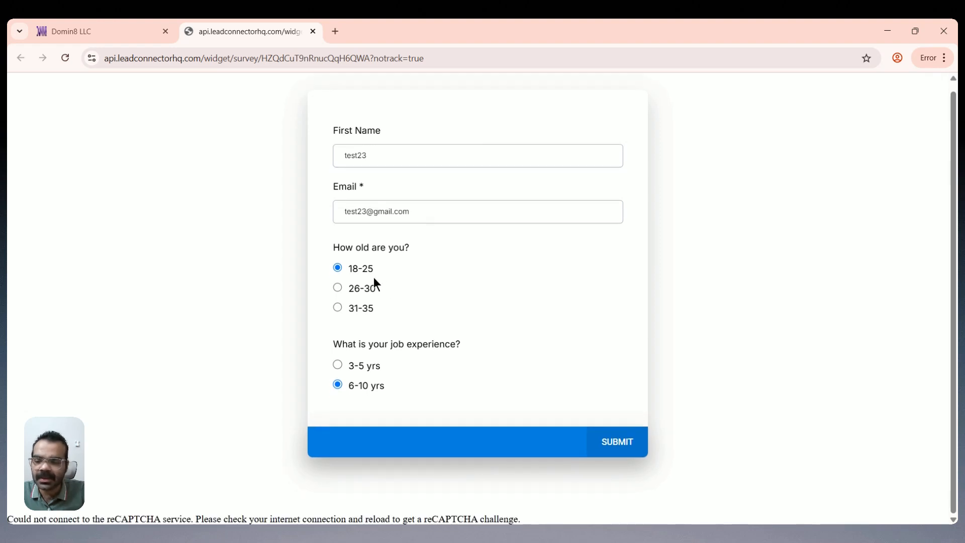
pyautogui.click(616, 442)
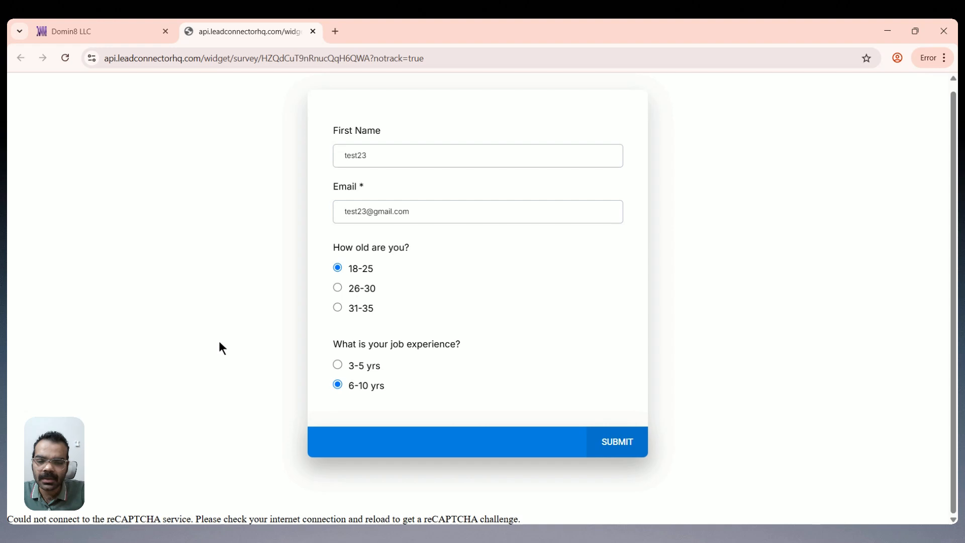
pyautogui.click(610, 445)
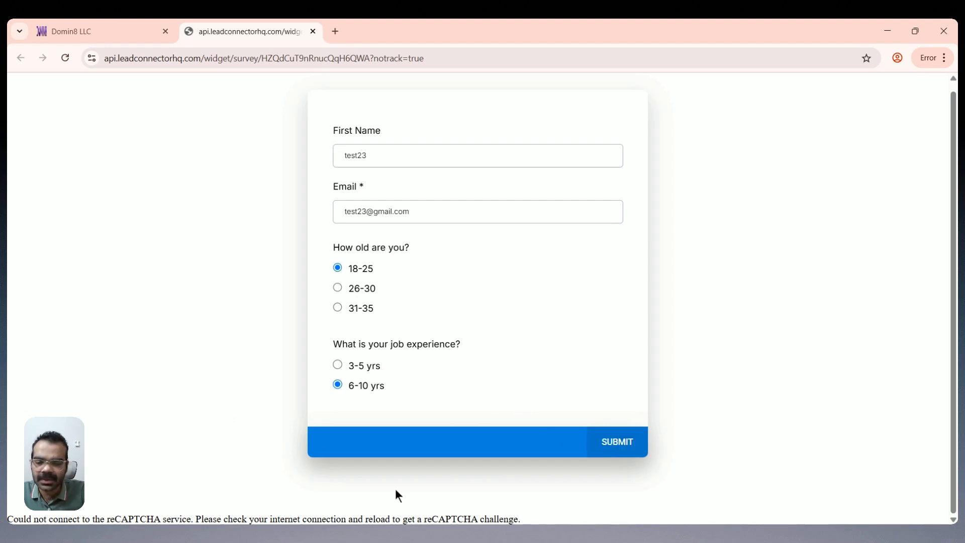
pyautogui.moveTo(520, 519); pyautogui.dragTo(8, 519)
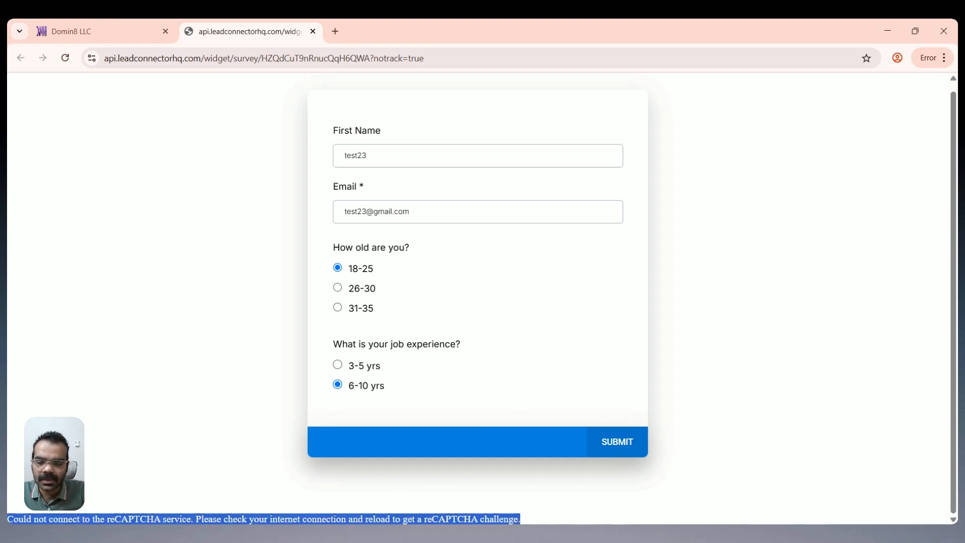
pyautogui.click(72, 112)
pyautogui.press('F5')
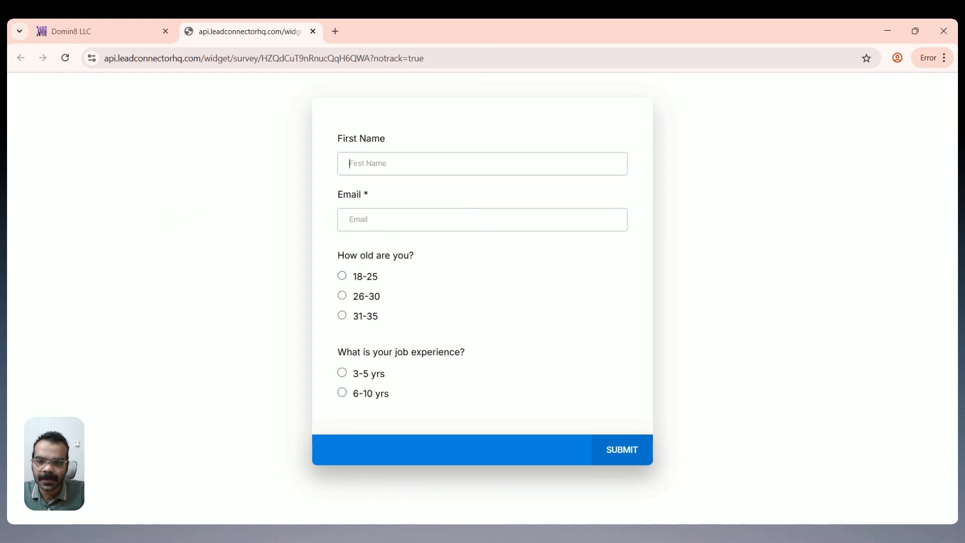
# Step: Submit a survey test response with a test name, email and 6-10 yrs experience, then return to Surveys
pyautogui.write('test')
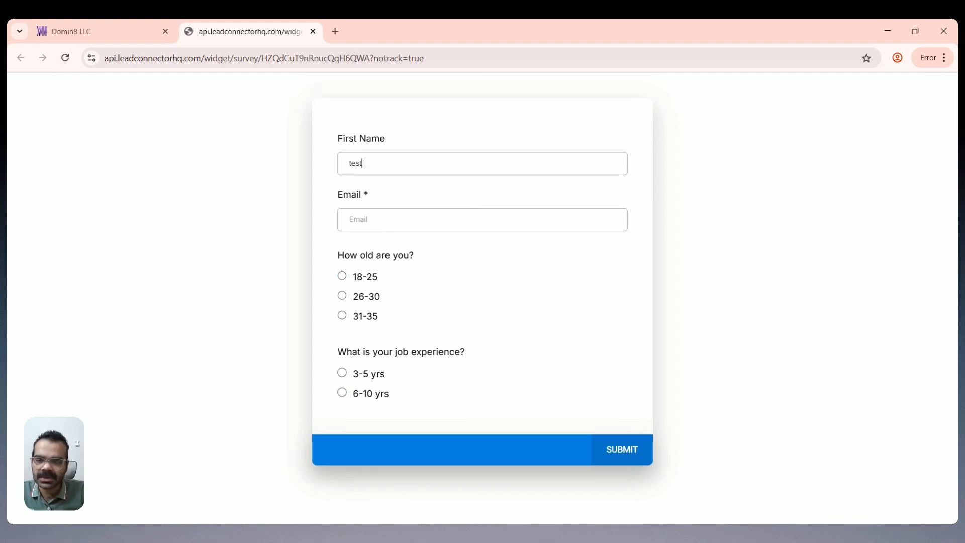
pyautogui.press('Tab')
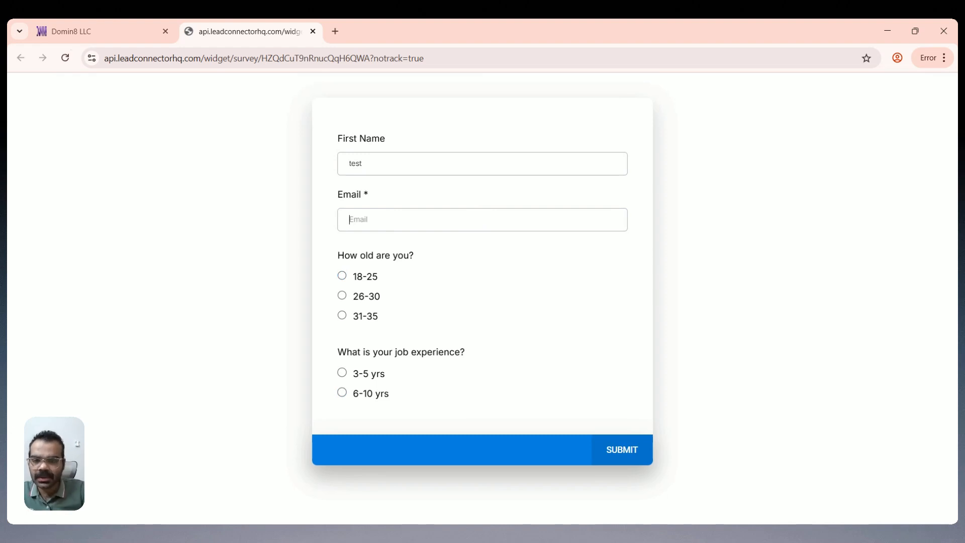
pyautogui.write('test@')
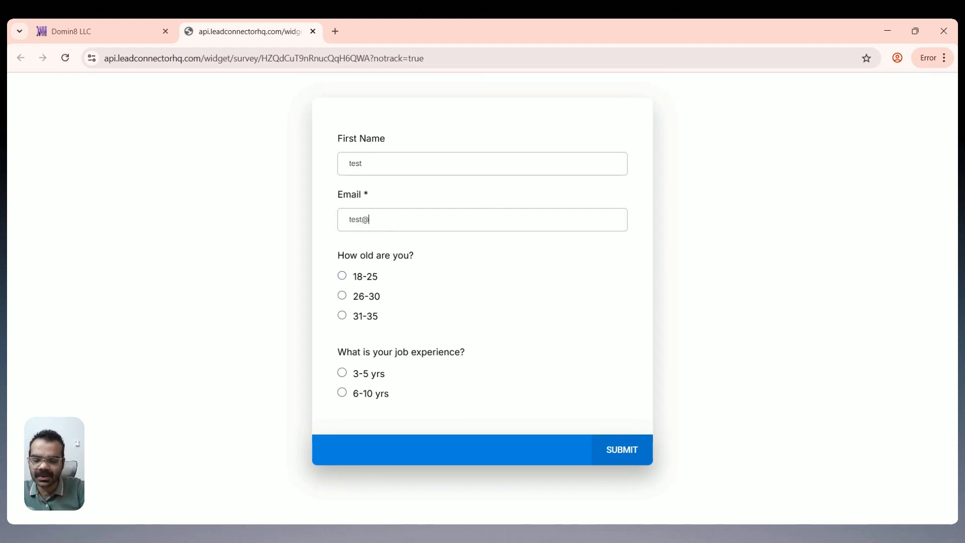
pyautogui.write('gmail.com')
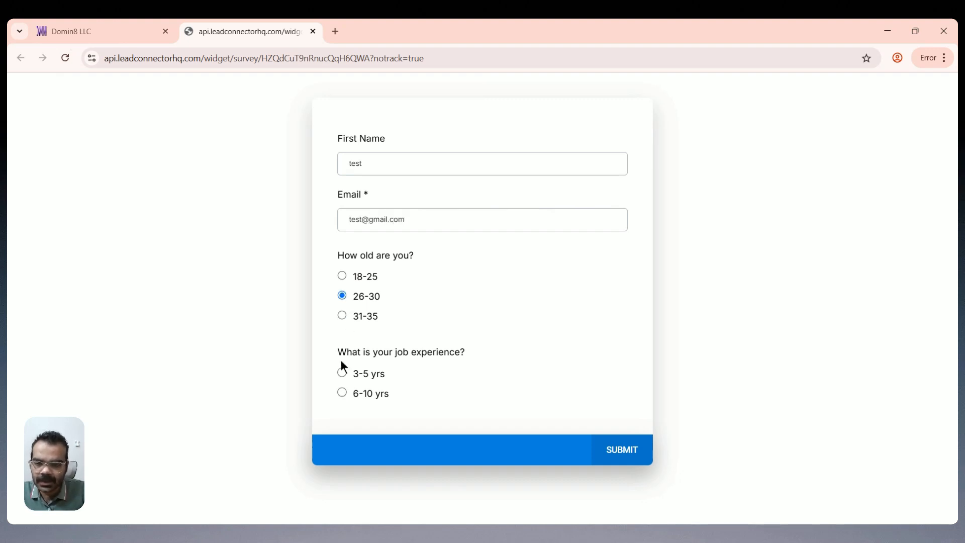
pyautogui.click(342, 393)
pyautogui.click(622, 449)
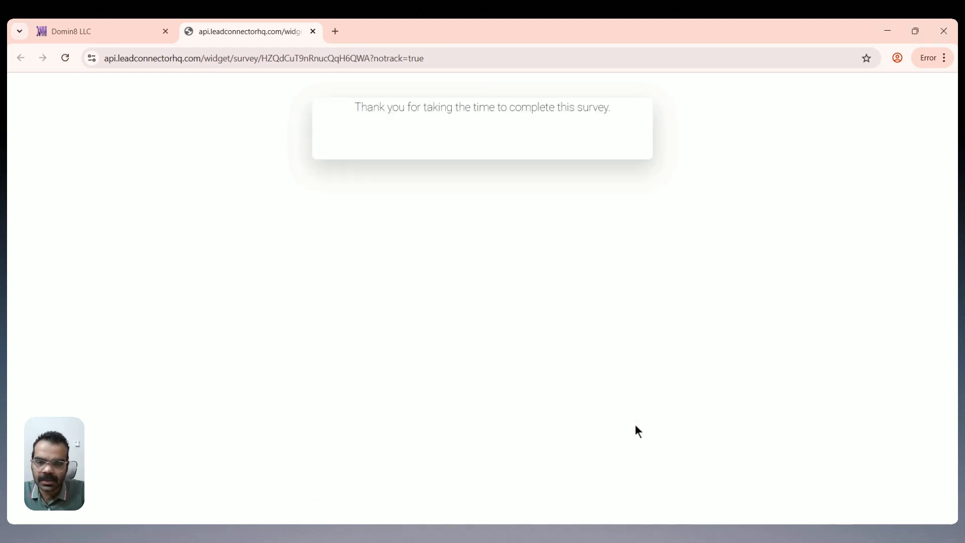
pyautogui.click(55, 25)
pyautogui.click(28, 86)
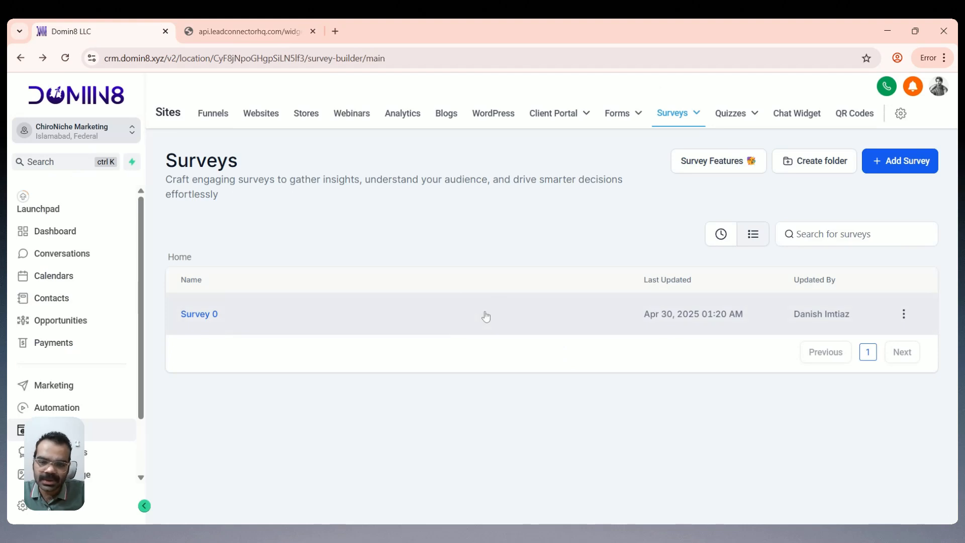
# Step: Open the Test contact's record from the Contacts list
pyautogui.click(60, 299)
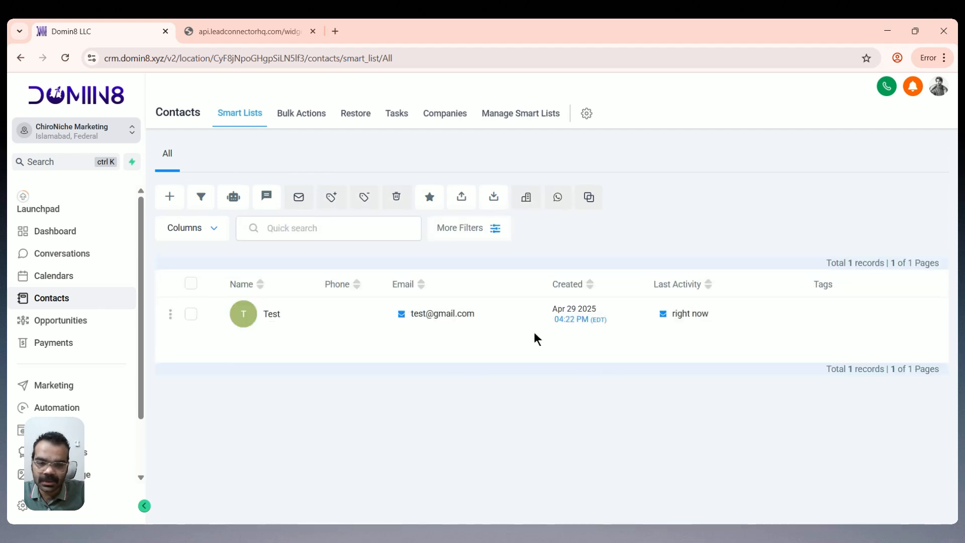
pyautogui.click(271, 314)
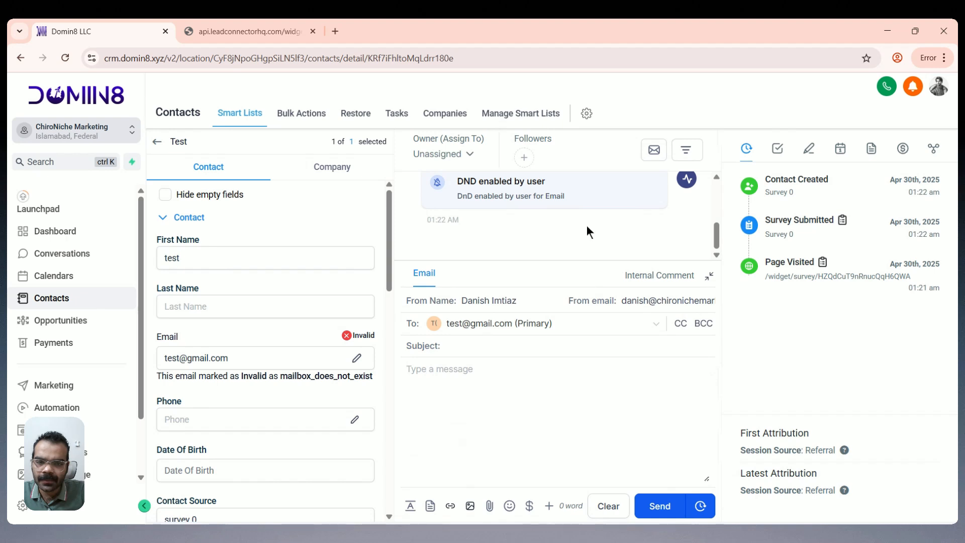
pyautogui.scroll(3, 587, 227)
pyautogui.scroll(-2, 580, 240)
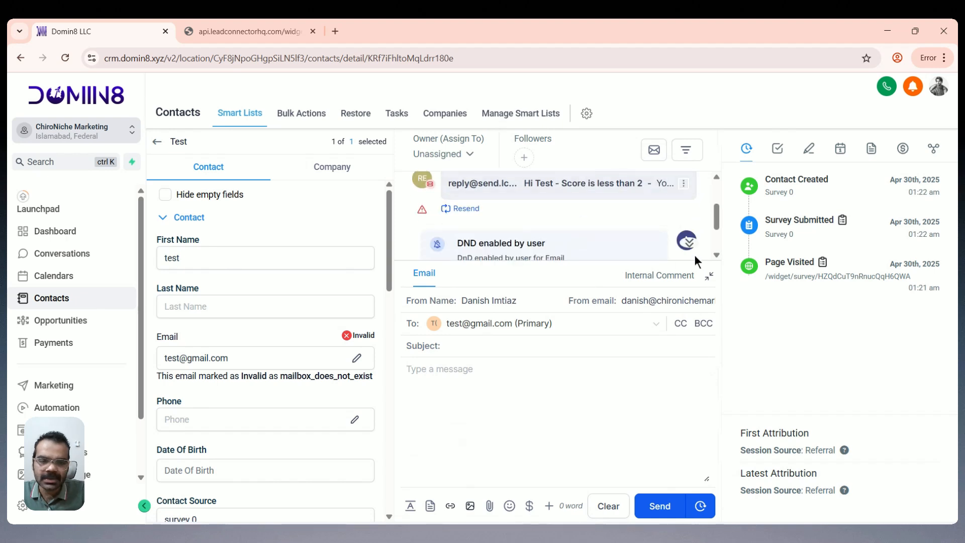
# Step: Expand the logged 'Score is less than 2' email and highlight its score sentence
pyautogui.click(707, 279)
pyautogui.click(561, 350)
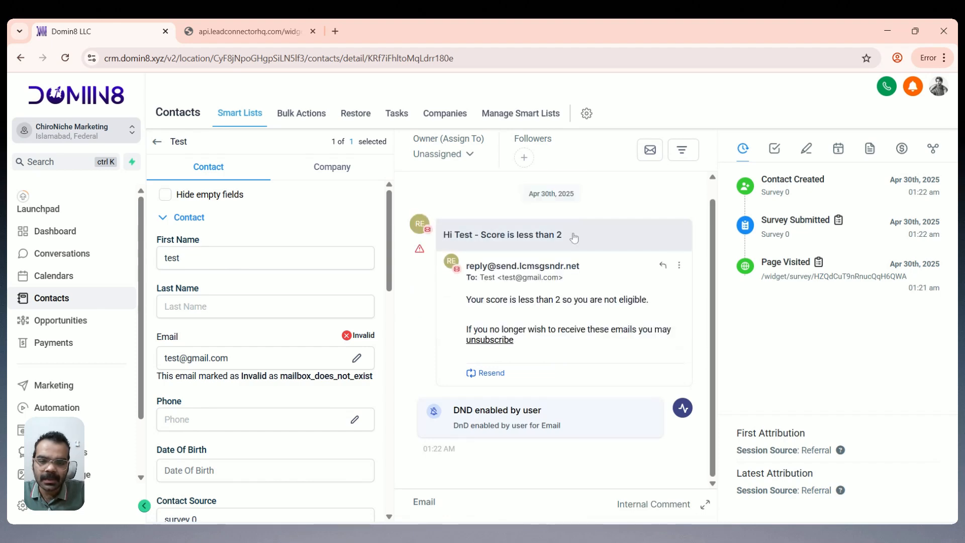
pyautogui.moveTo(495, 299); pyautogui.dragTo(572, 300)
pyautogui.click(589, 299)
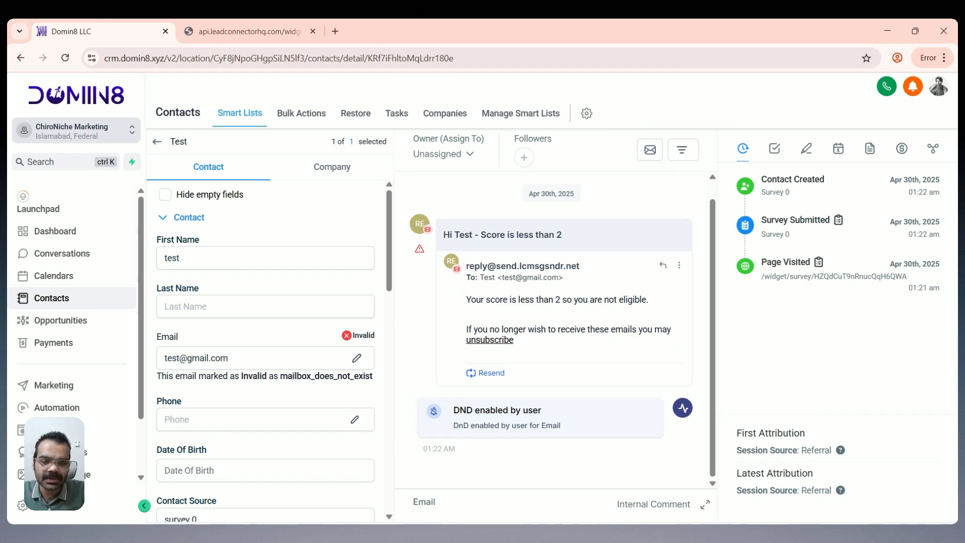